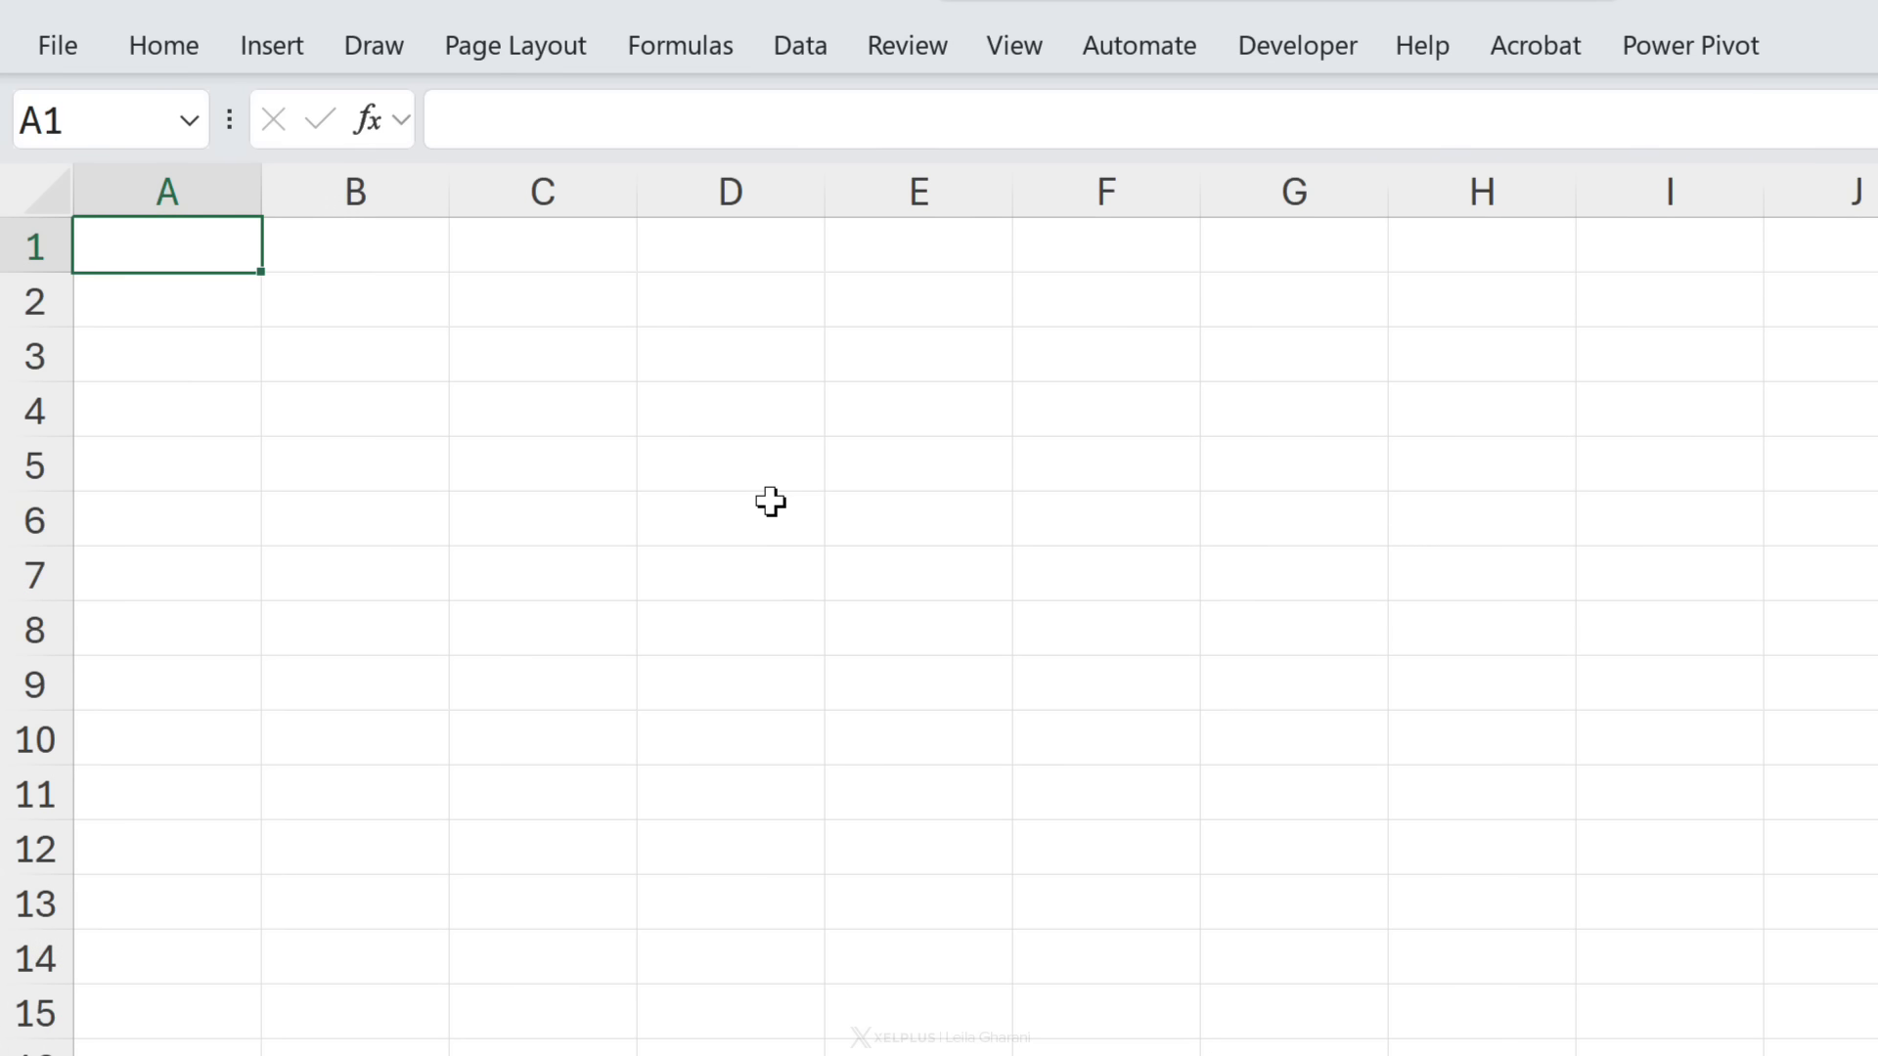
Import warehouse_stock_counts.csv from the Data folder as a text/CSV source and open it for transformation in Power Query
{"action": "left_click", "coordinate": [801, 62]}
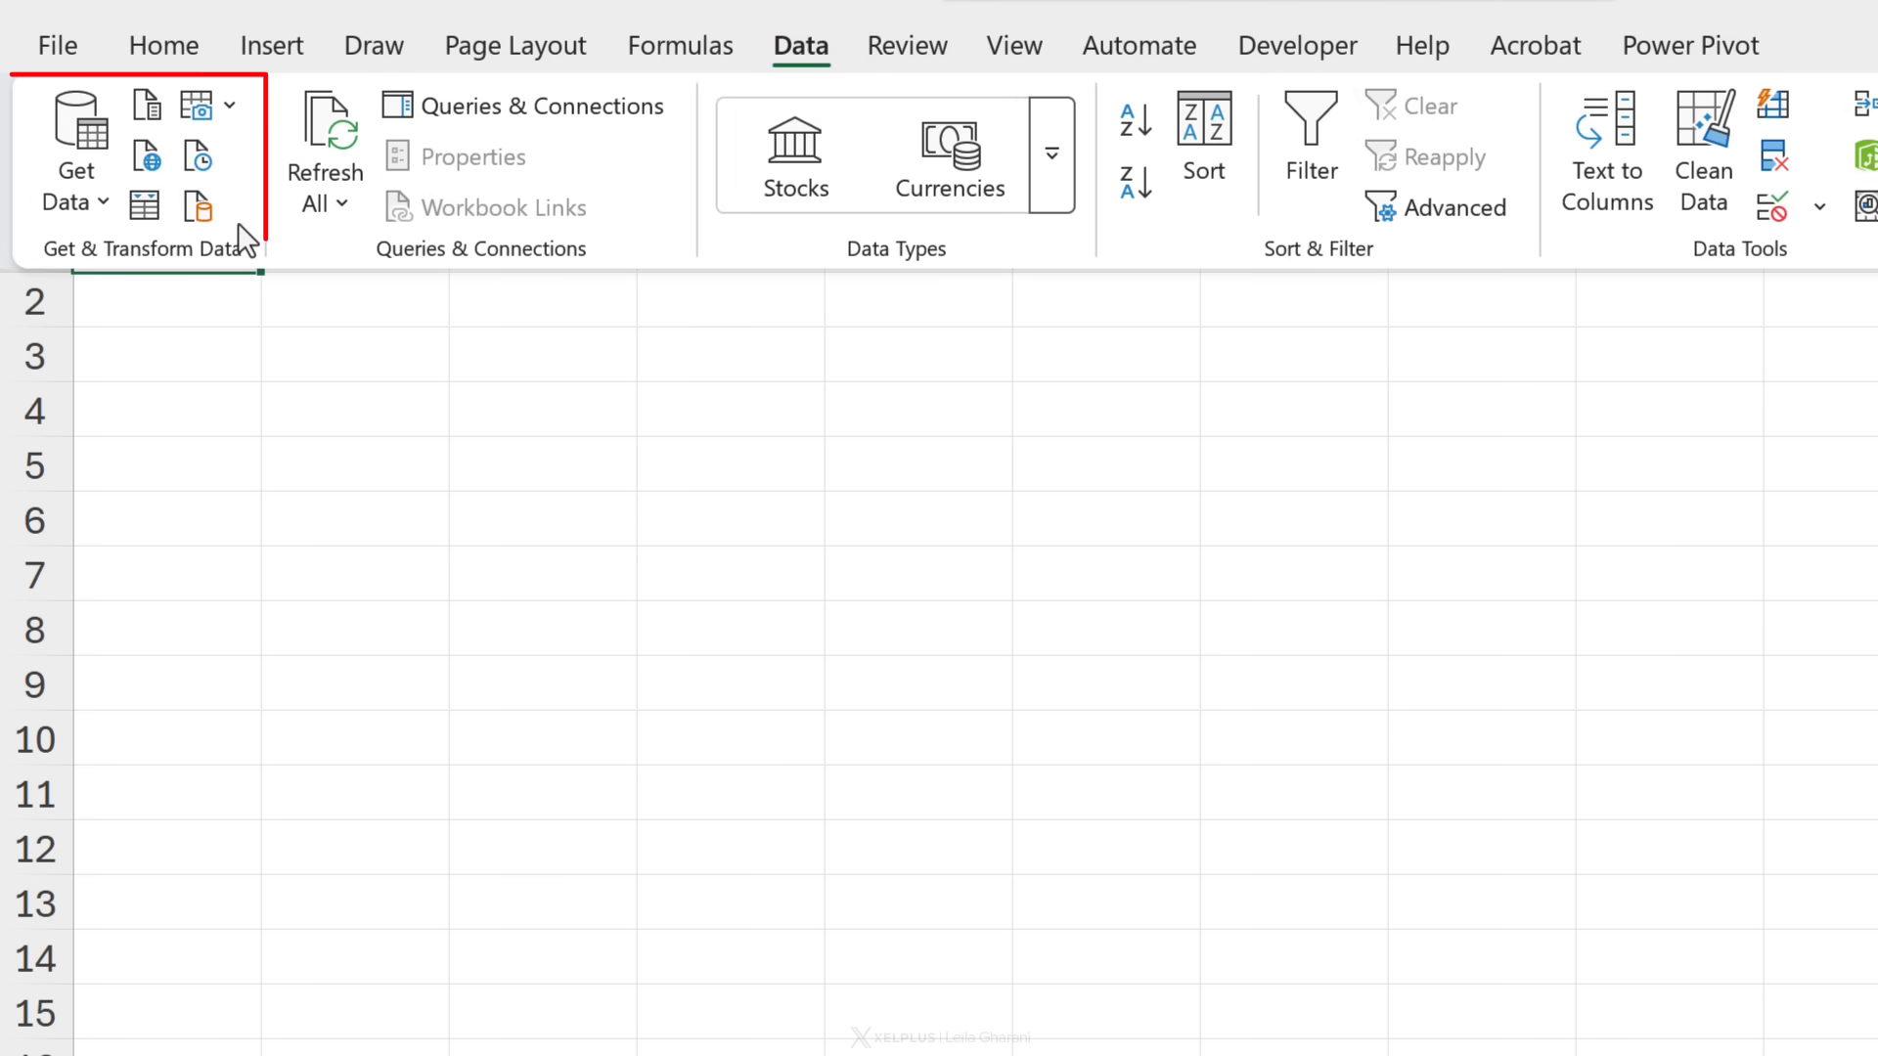
{"action": "left_click", "coordinate": [150, 103]}
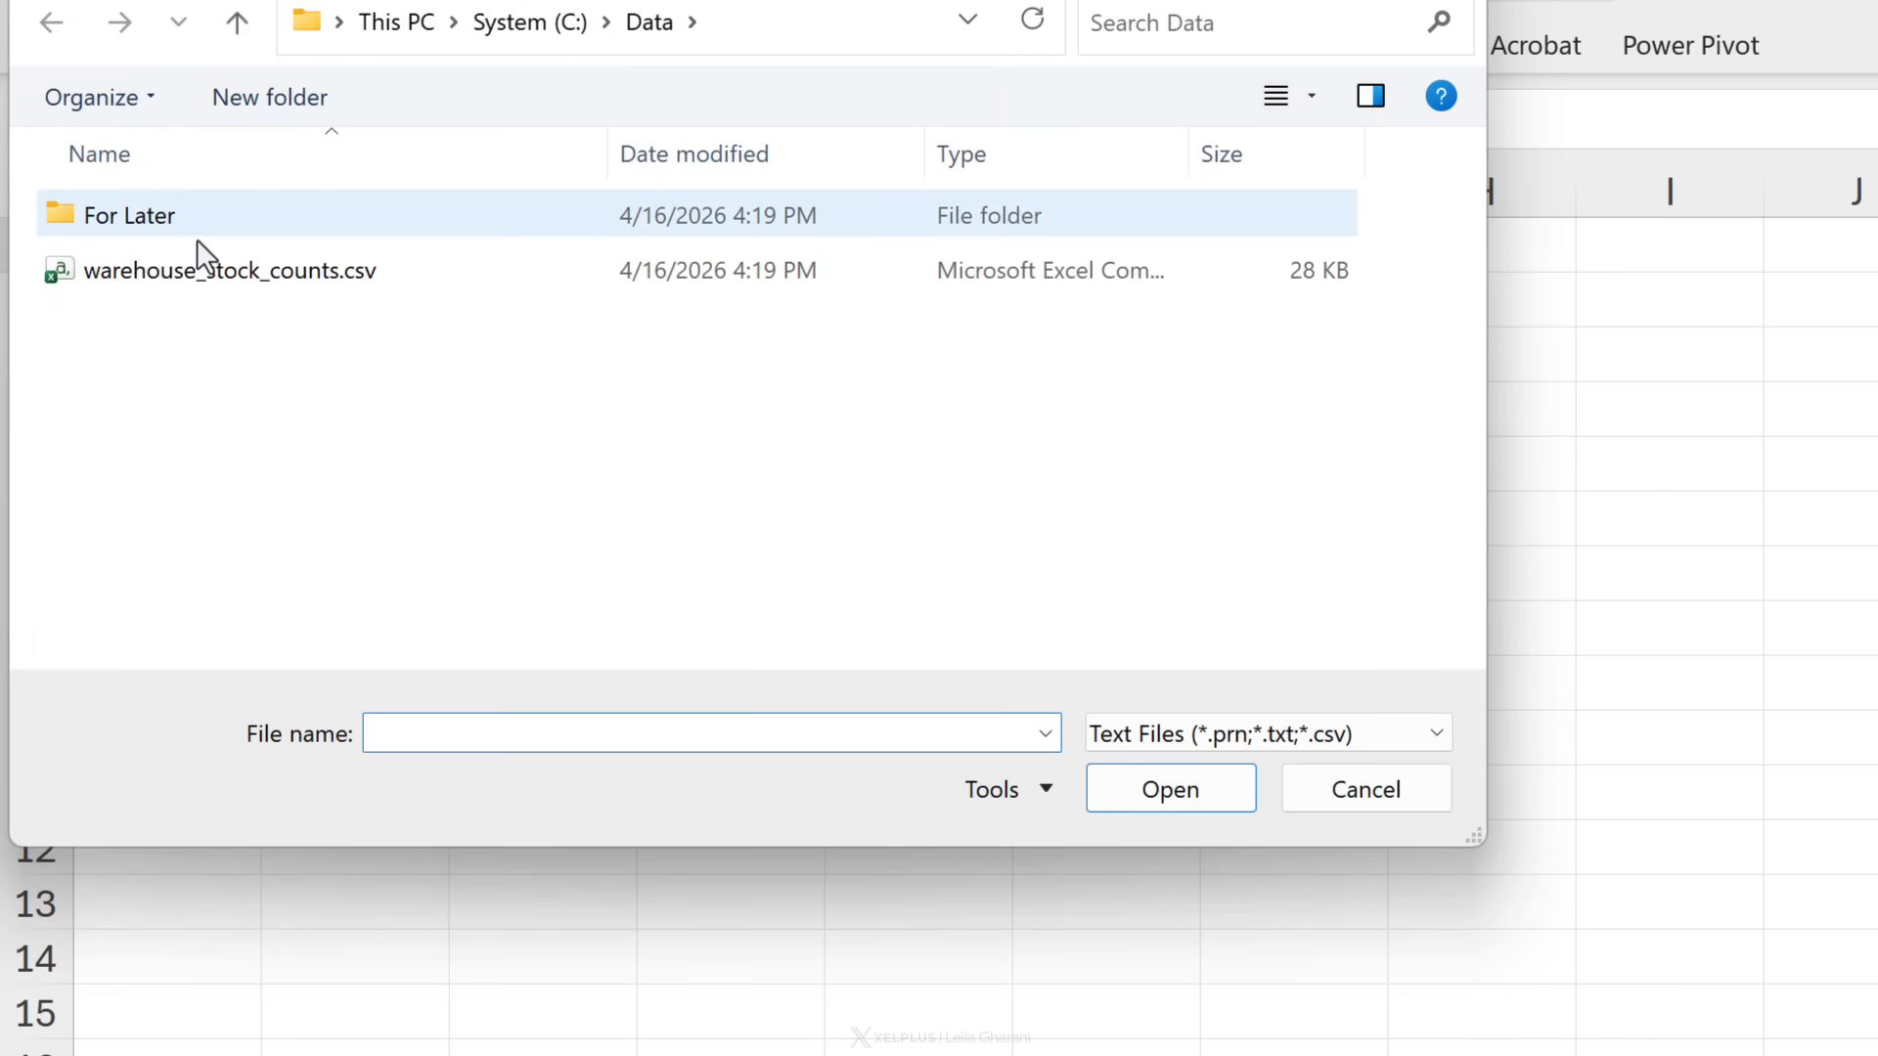
{"action": "left_click", "coordinate": [248, 262]}
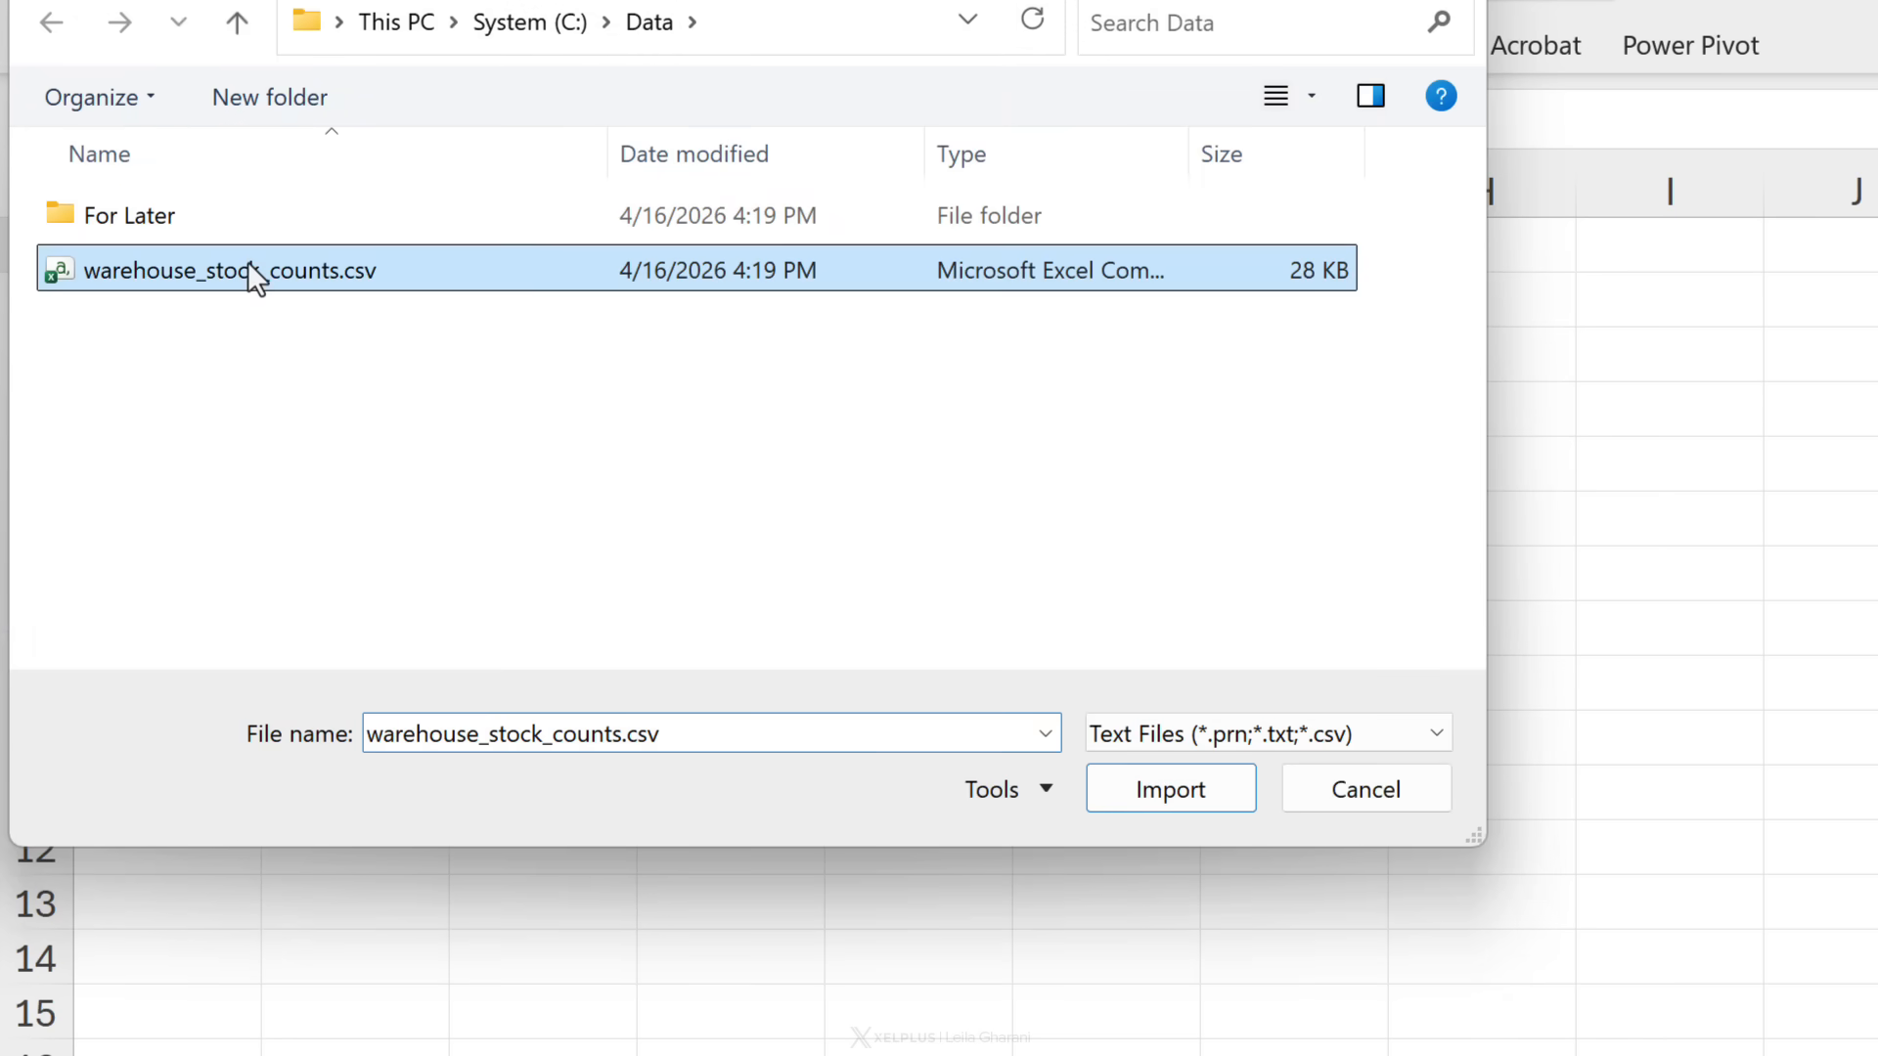
{"action": "left_click", "coordinate": [1123, 782]}
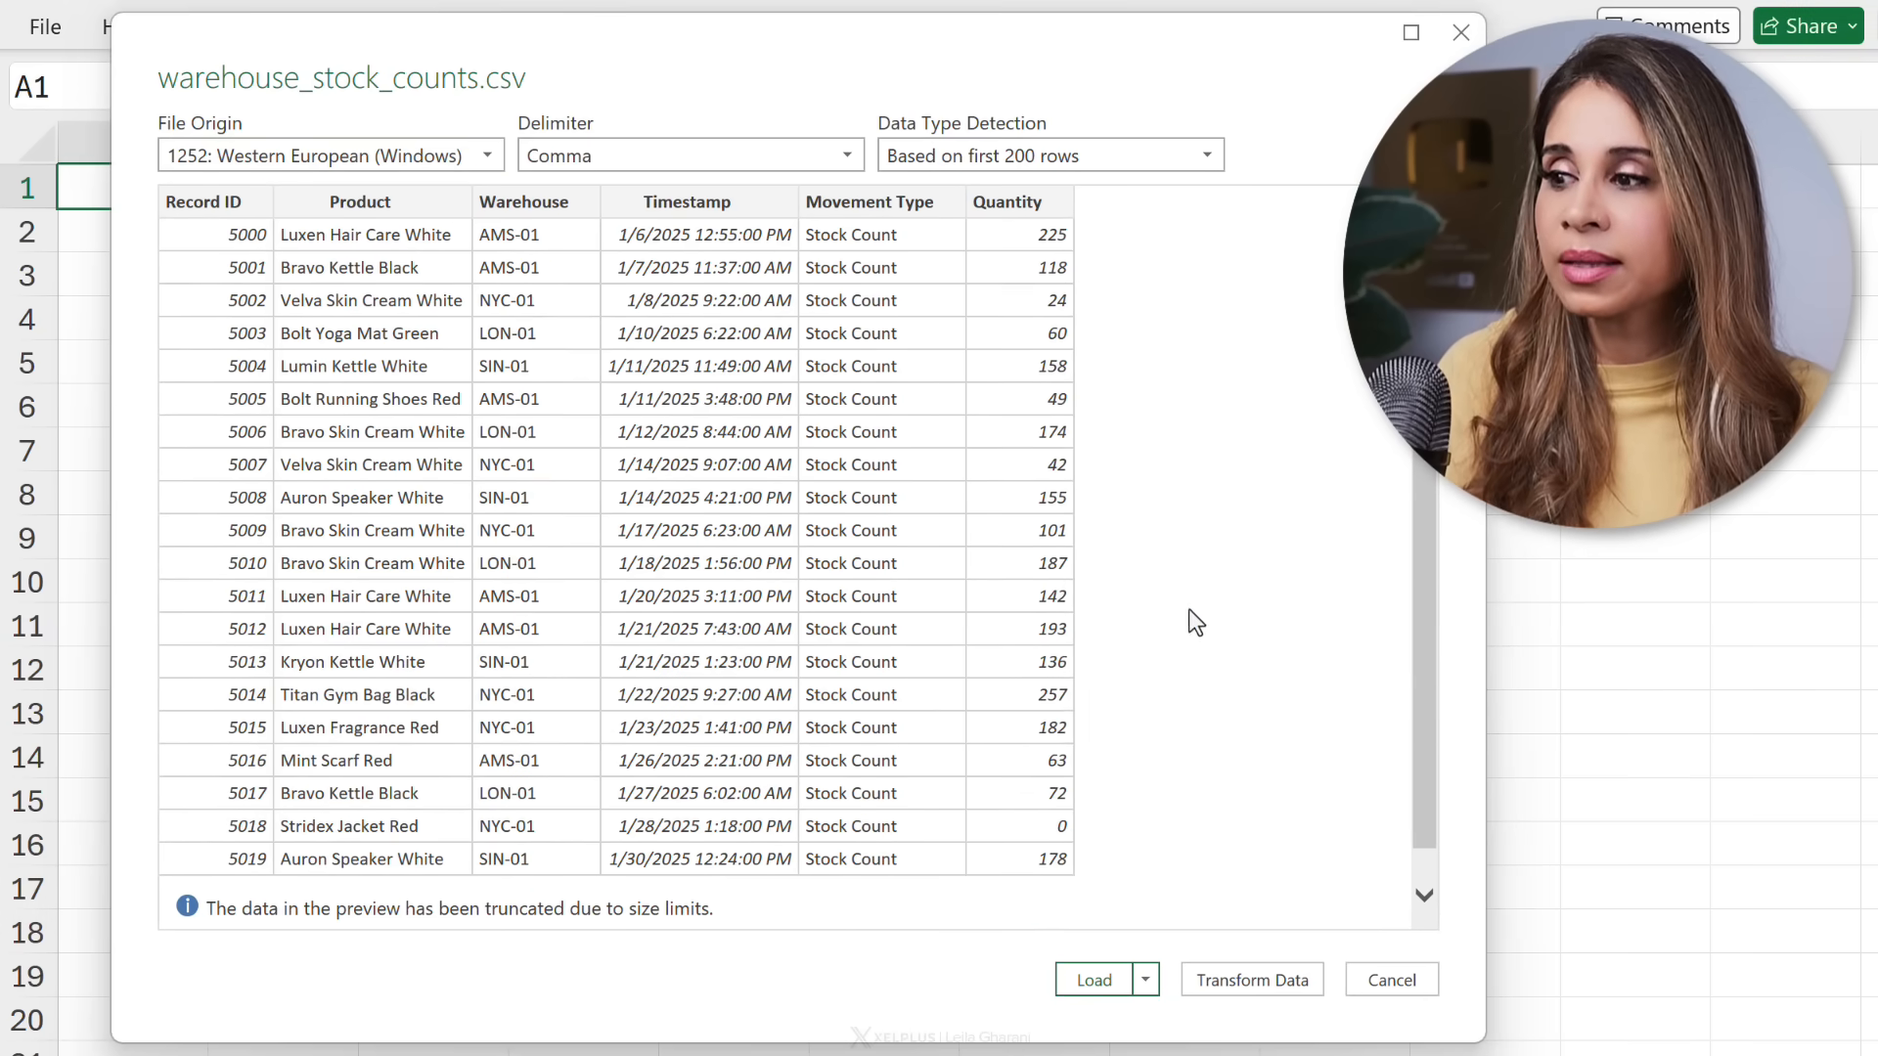
{"action": "left_click", "coordinate": [1244, 977]}
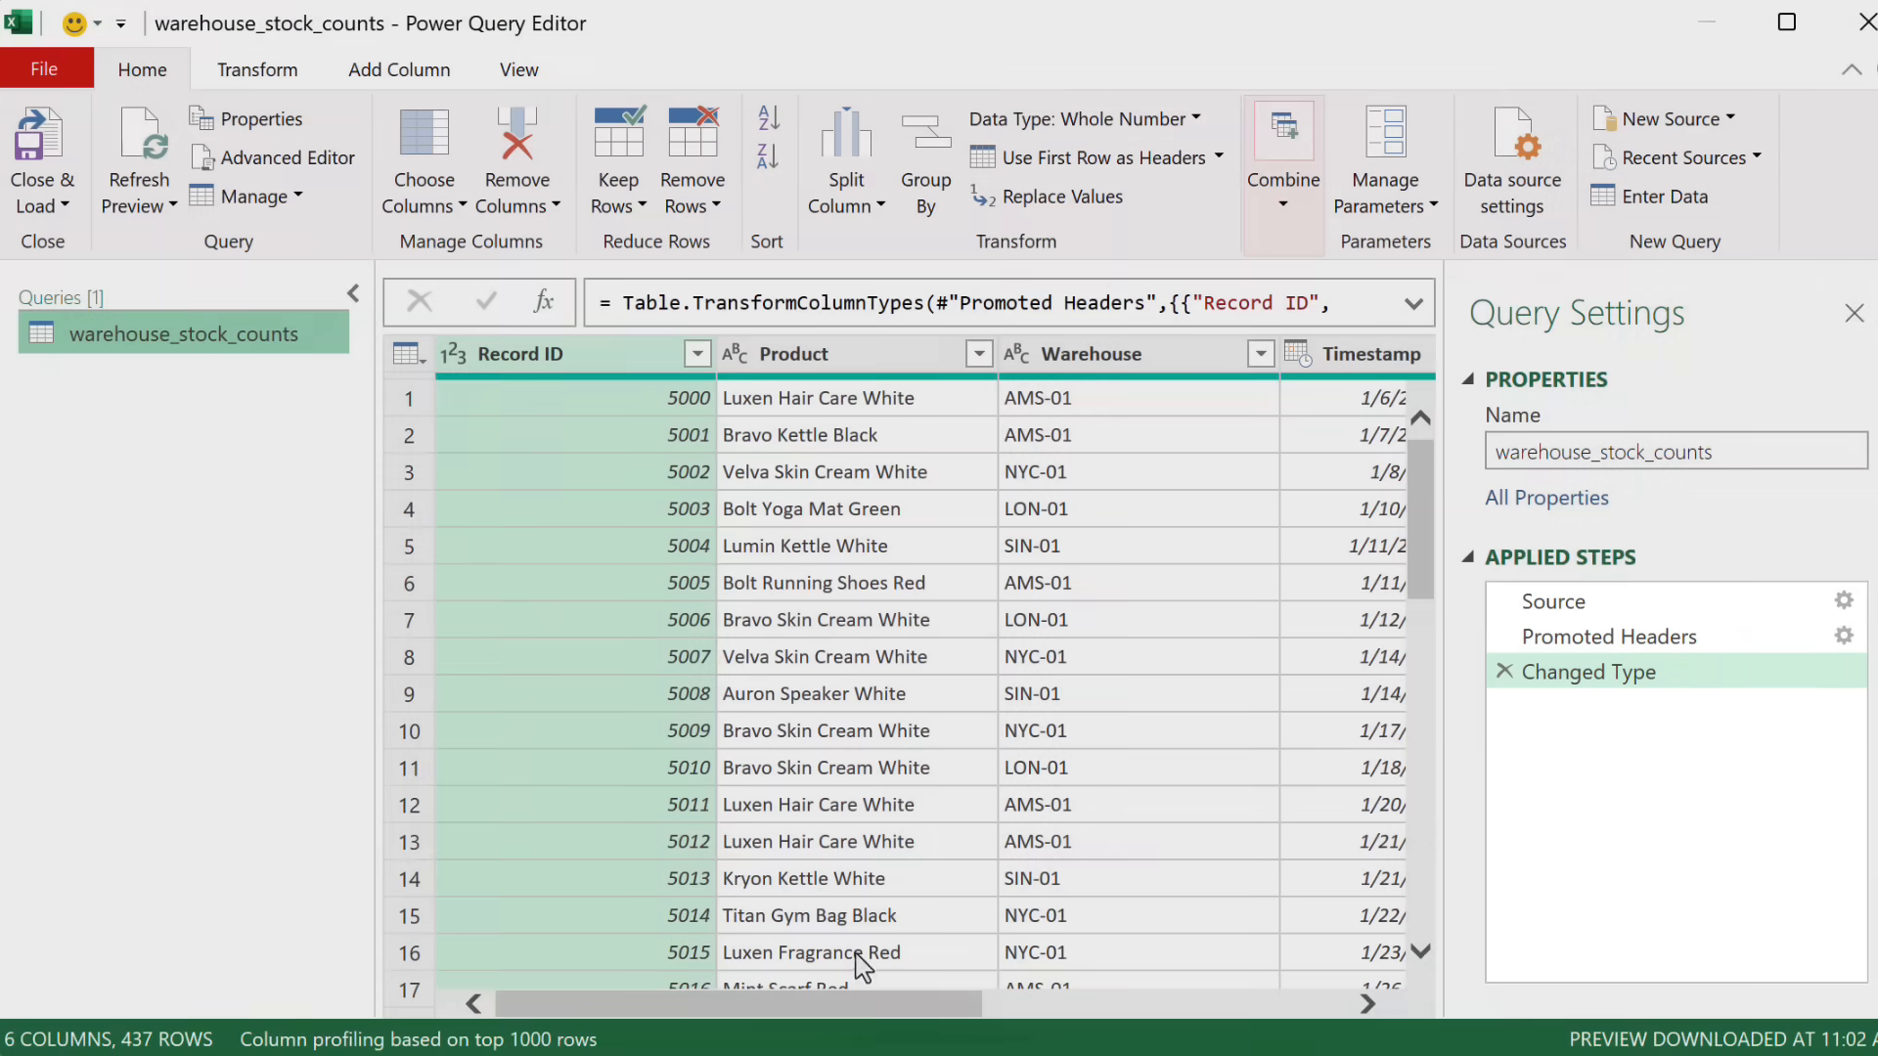
Sort the query rows by Timestamp in descending order
{"action": "mouse_move", "coordinate": [842, 1003]}
{"action": "left_mouse_down"}
{"action": "mouse_move", "coordinate": [1211, 996]}
{"action": "mouse_move", "coordinate": [807, 990]}
{"action": "left_mouse_up"}
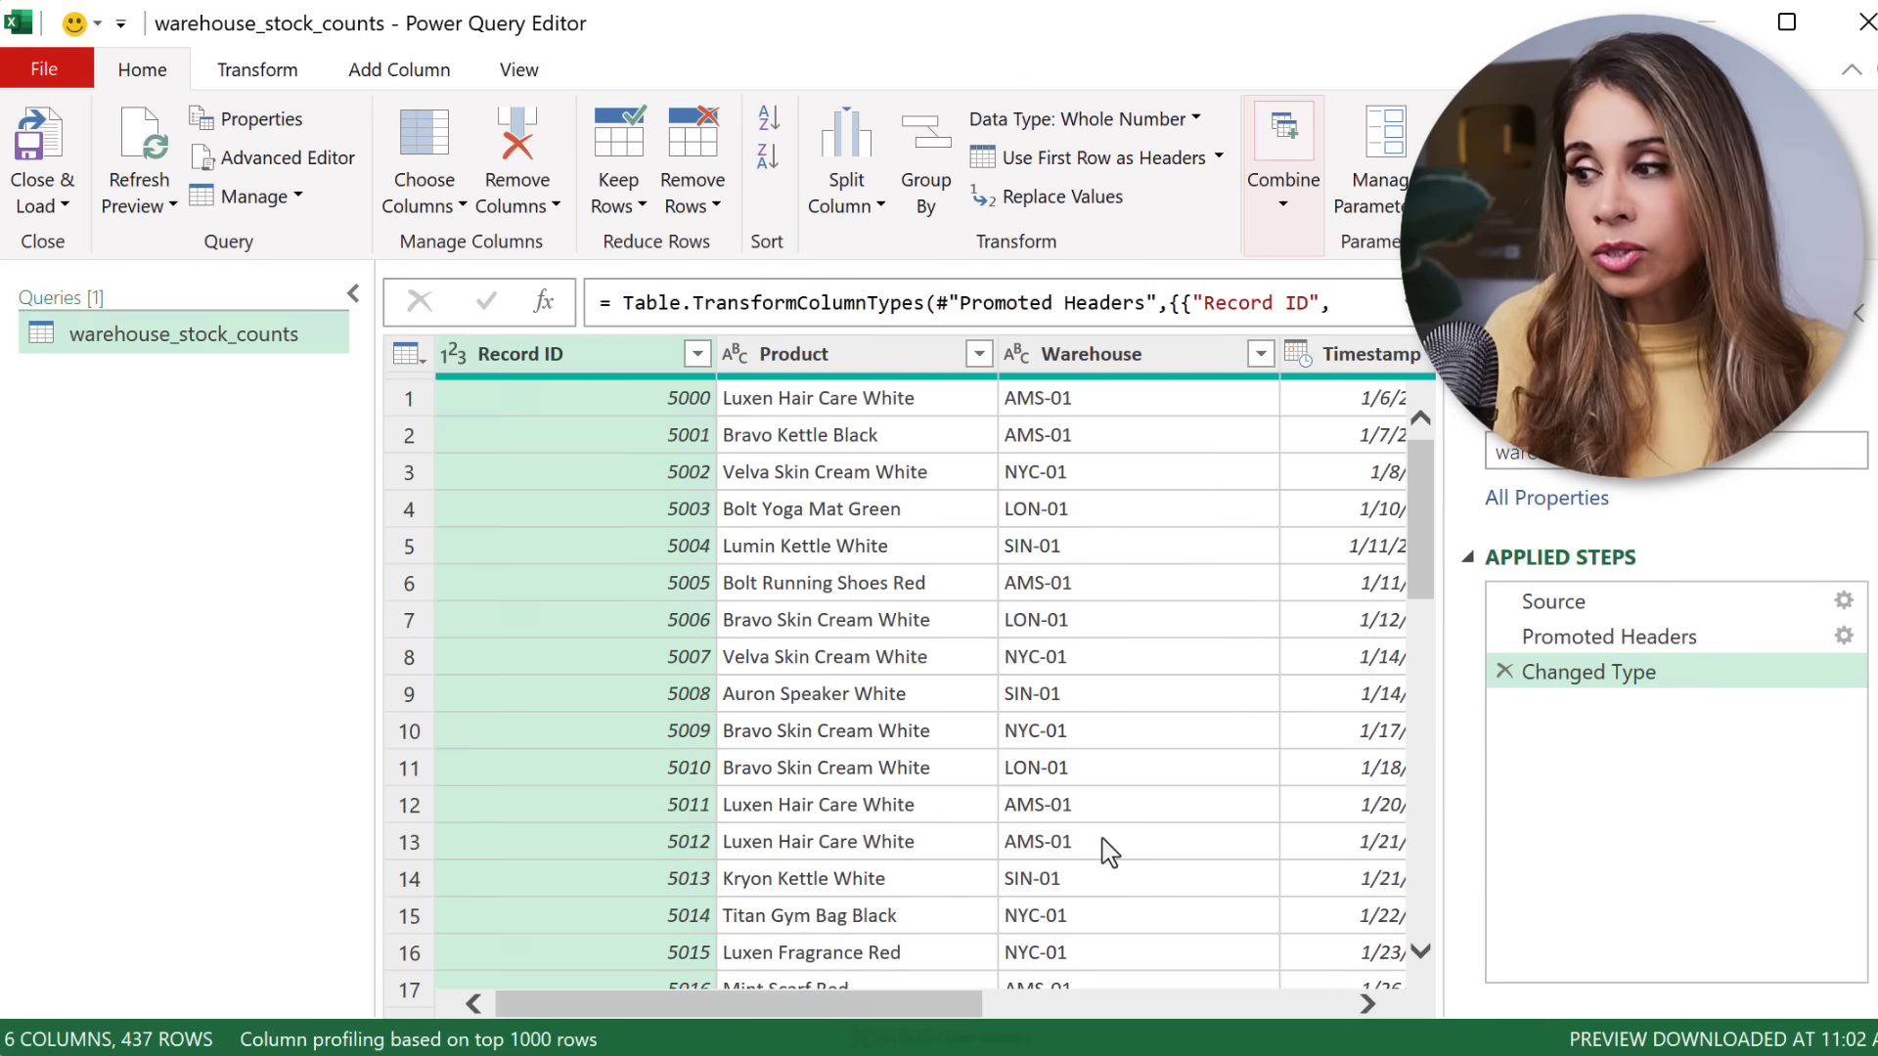
{"action": "left_click_drag", "start_coordinate": [948, 1000], "coordinate": [1190, 1001]}
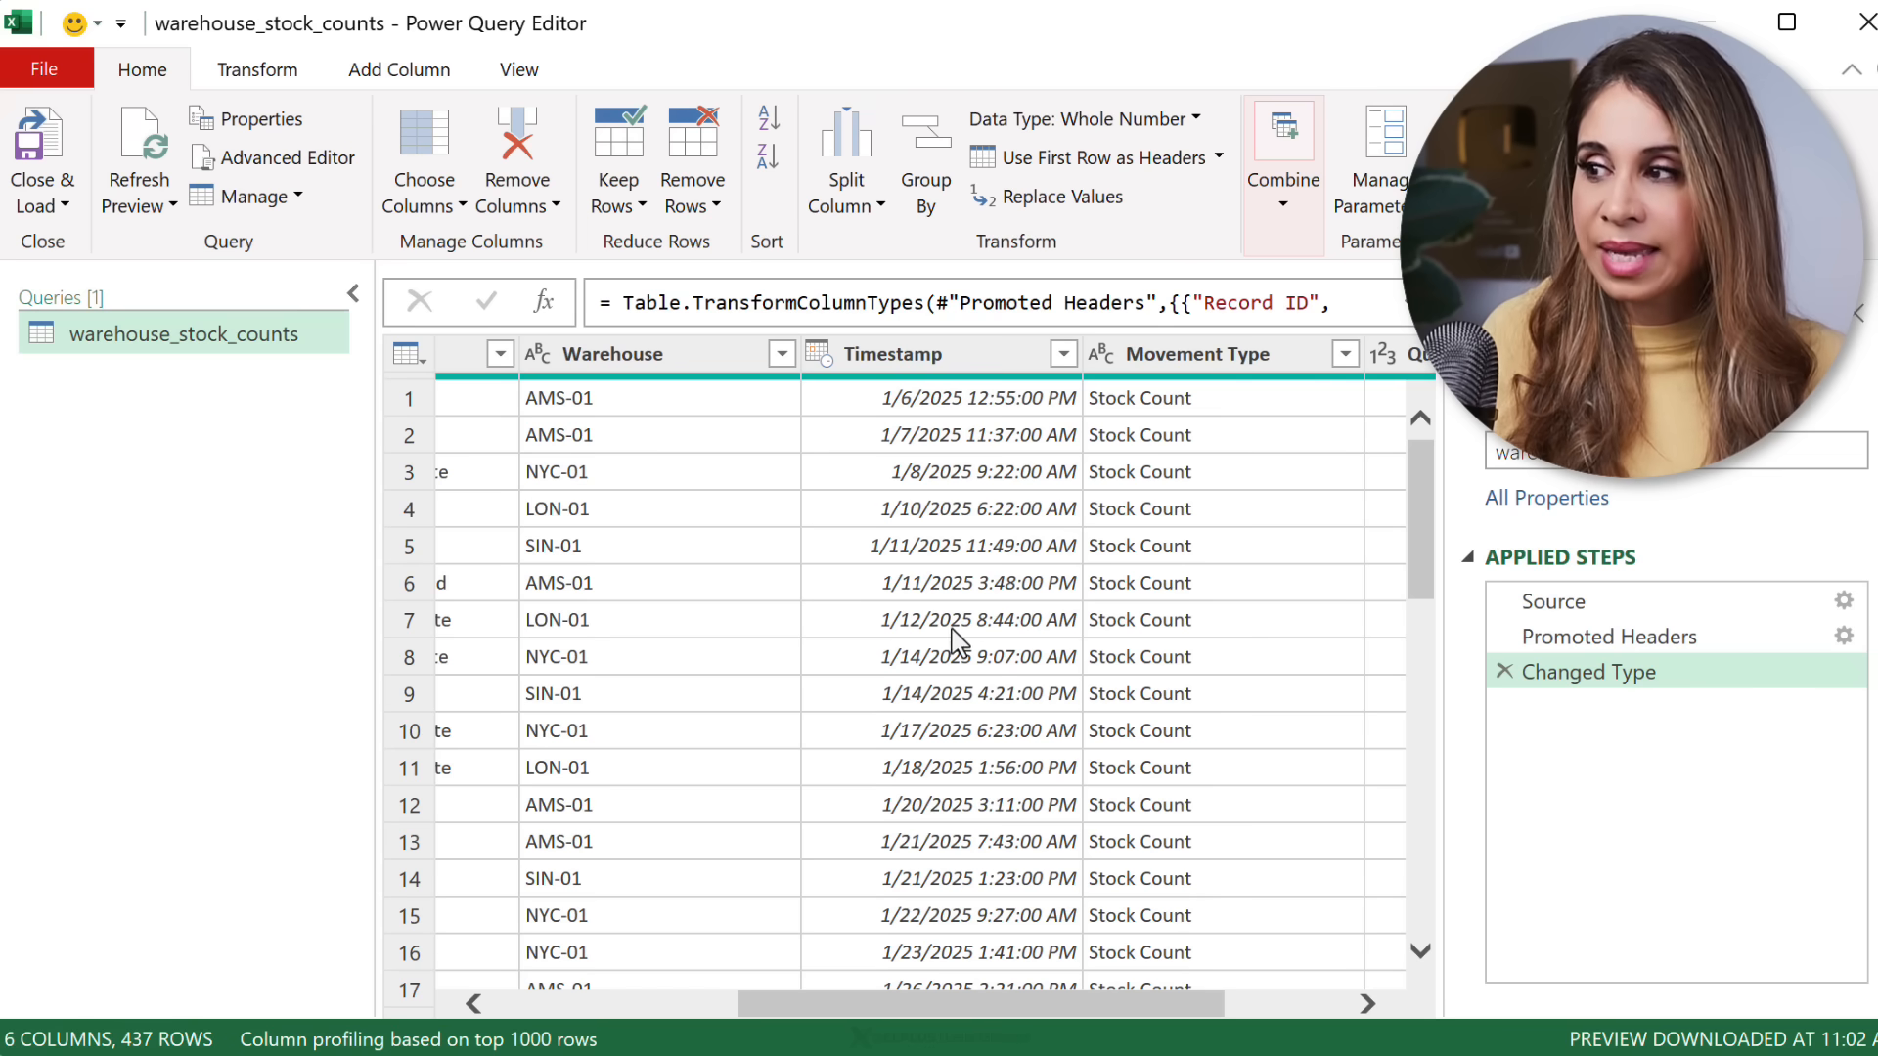
{"action": "left_click", "coordinate": [1064, 355]}
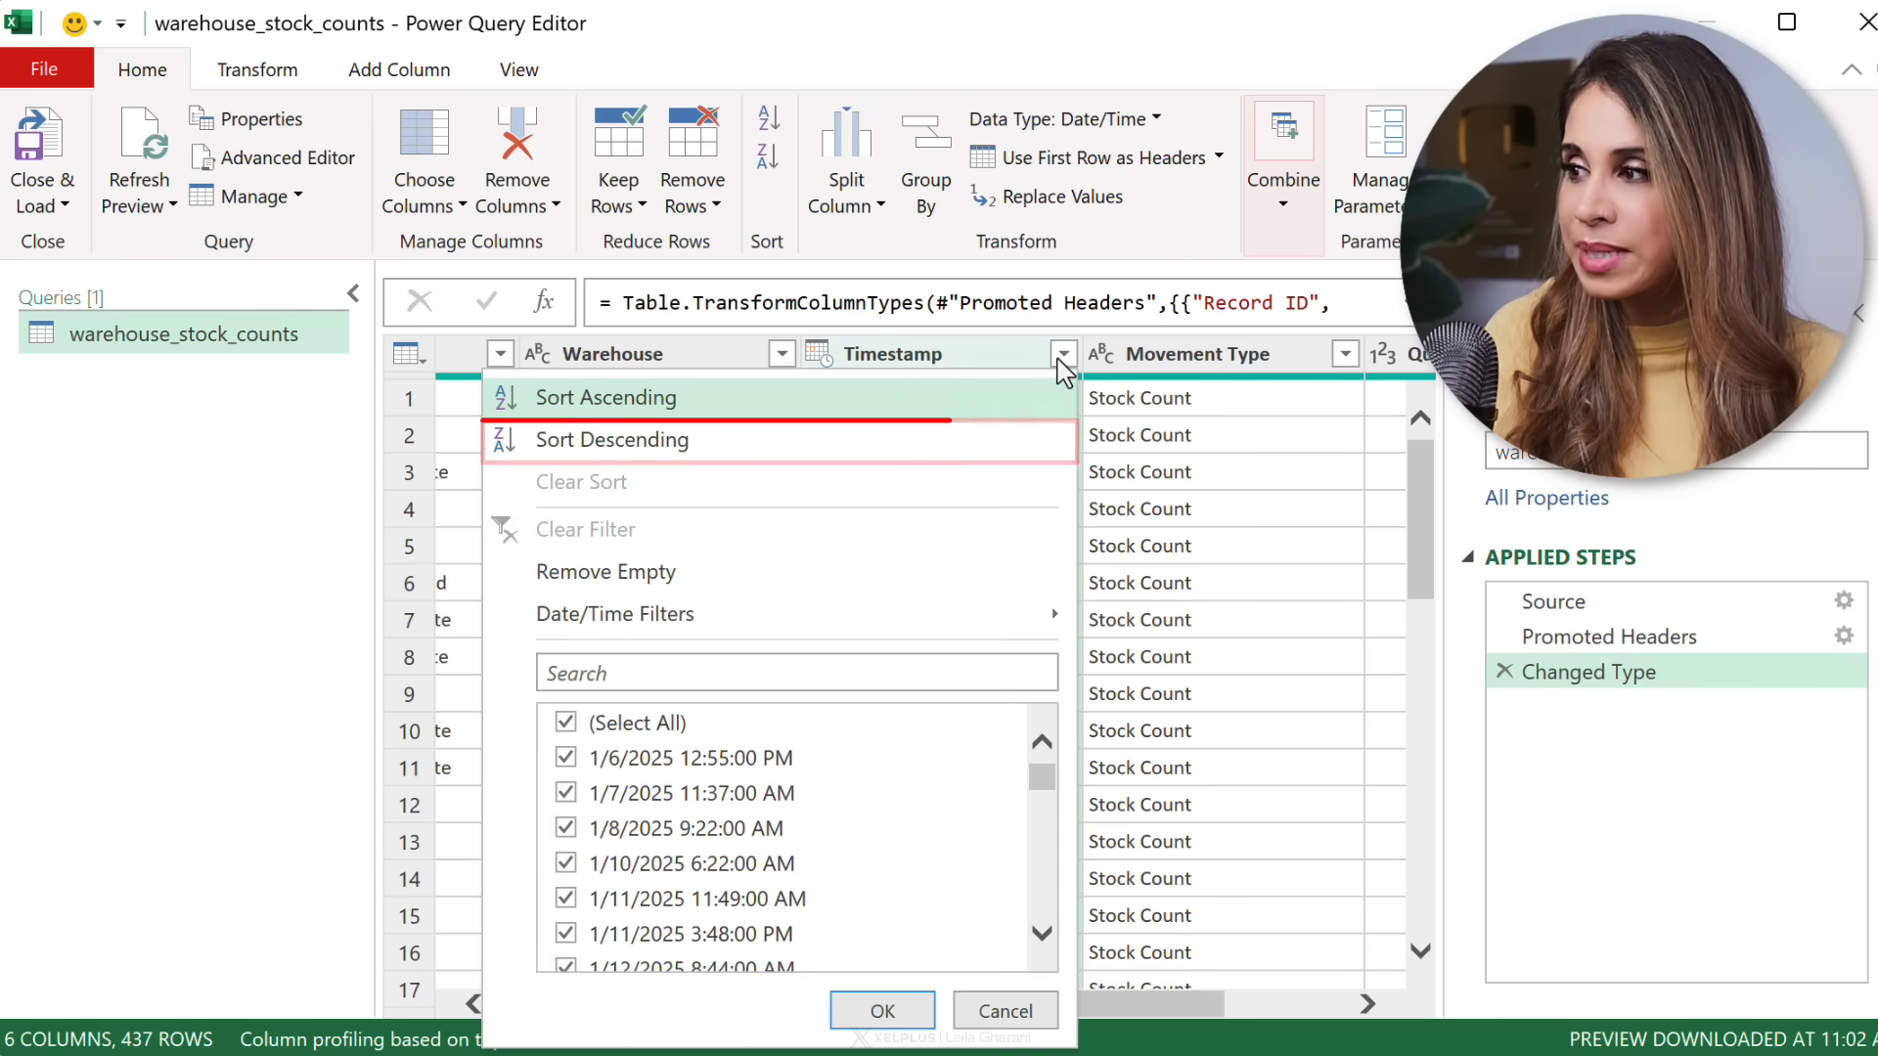
{"action": "left_click", "coordinate": [612, 445]}
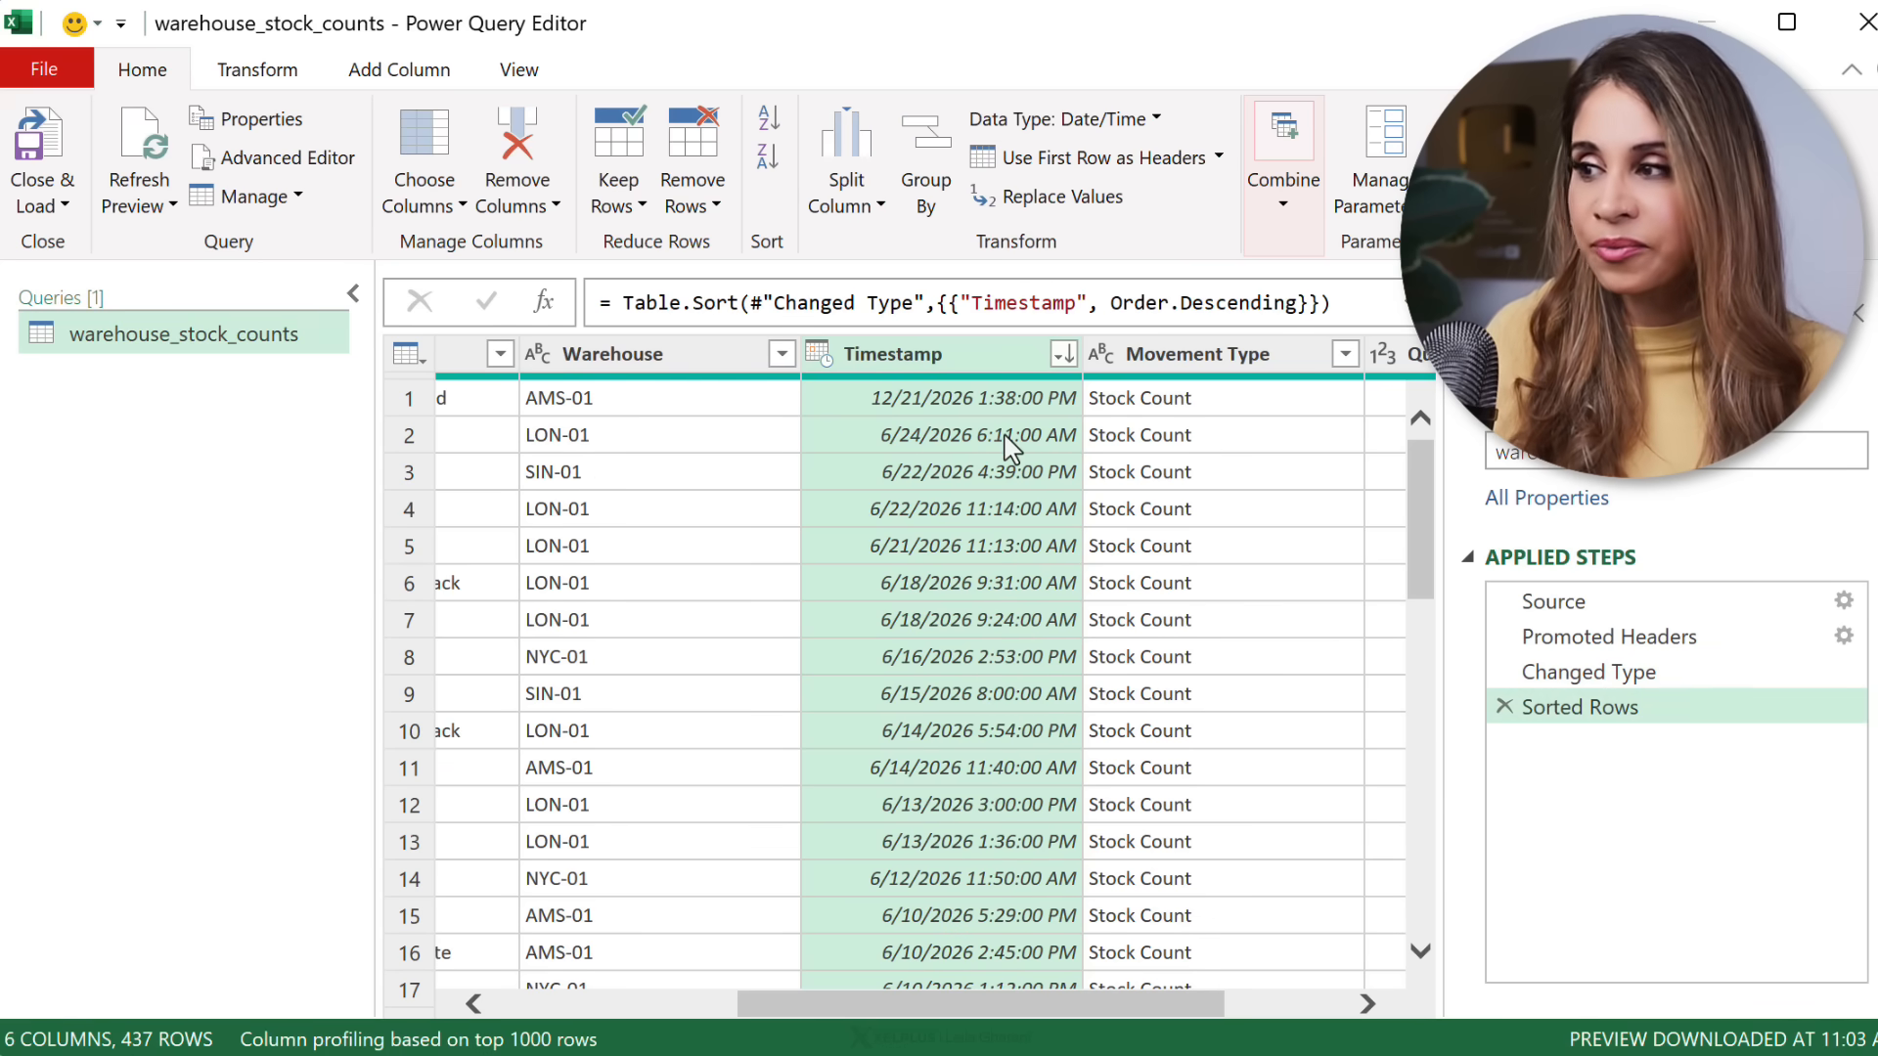
Remove duplicate rows based on the combination of the Product and Warehouse columns
{"action": "left_click_drag", "start_coordinate": [939, 1005], "coordinate": [642, 998]}
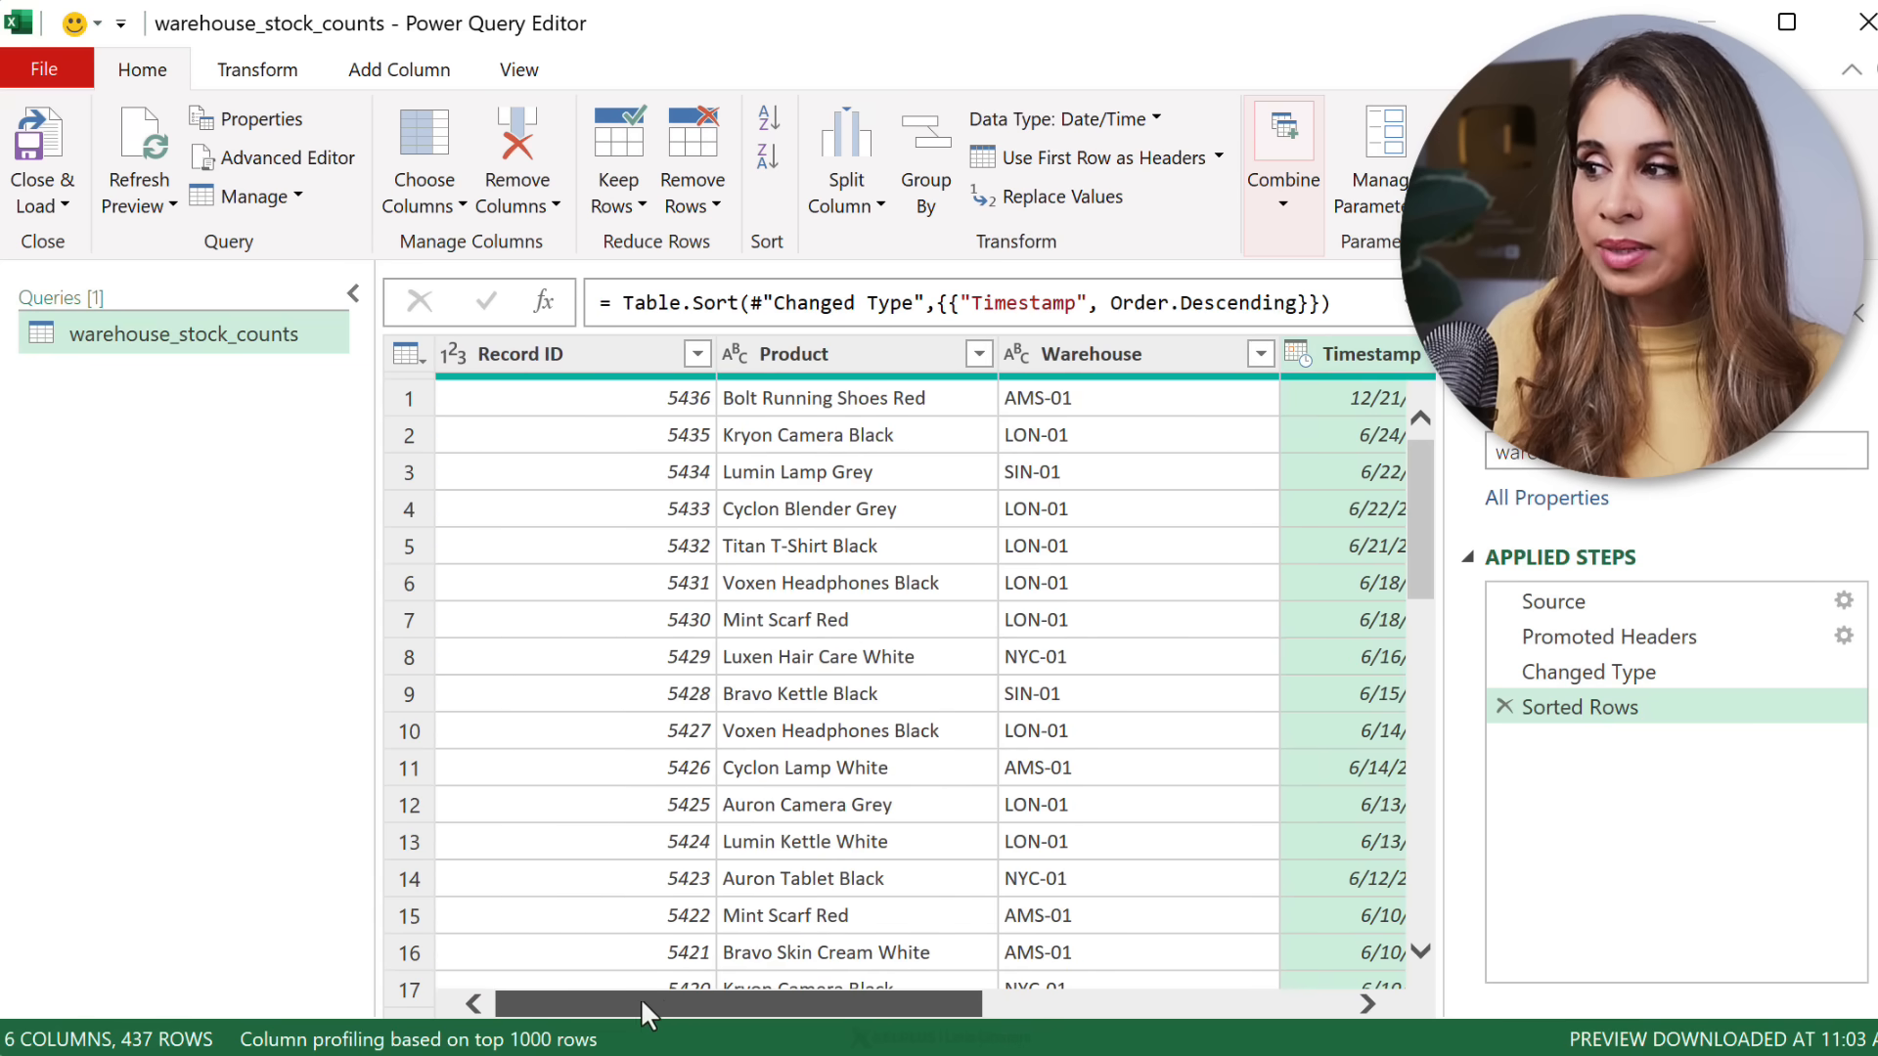
{"action": "left_click", "coordinate": [861, 362]}
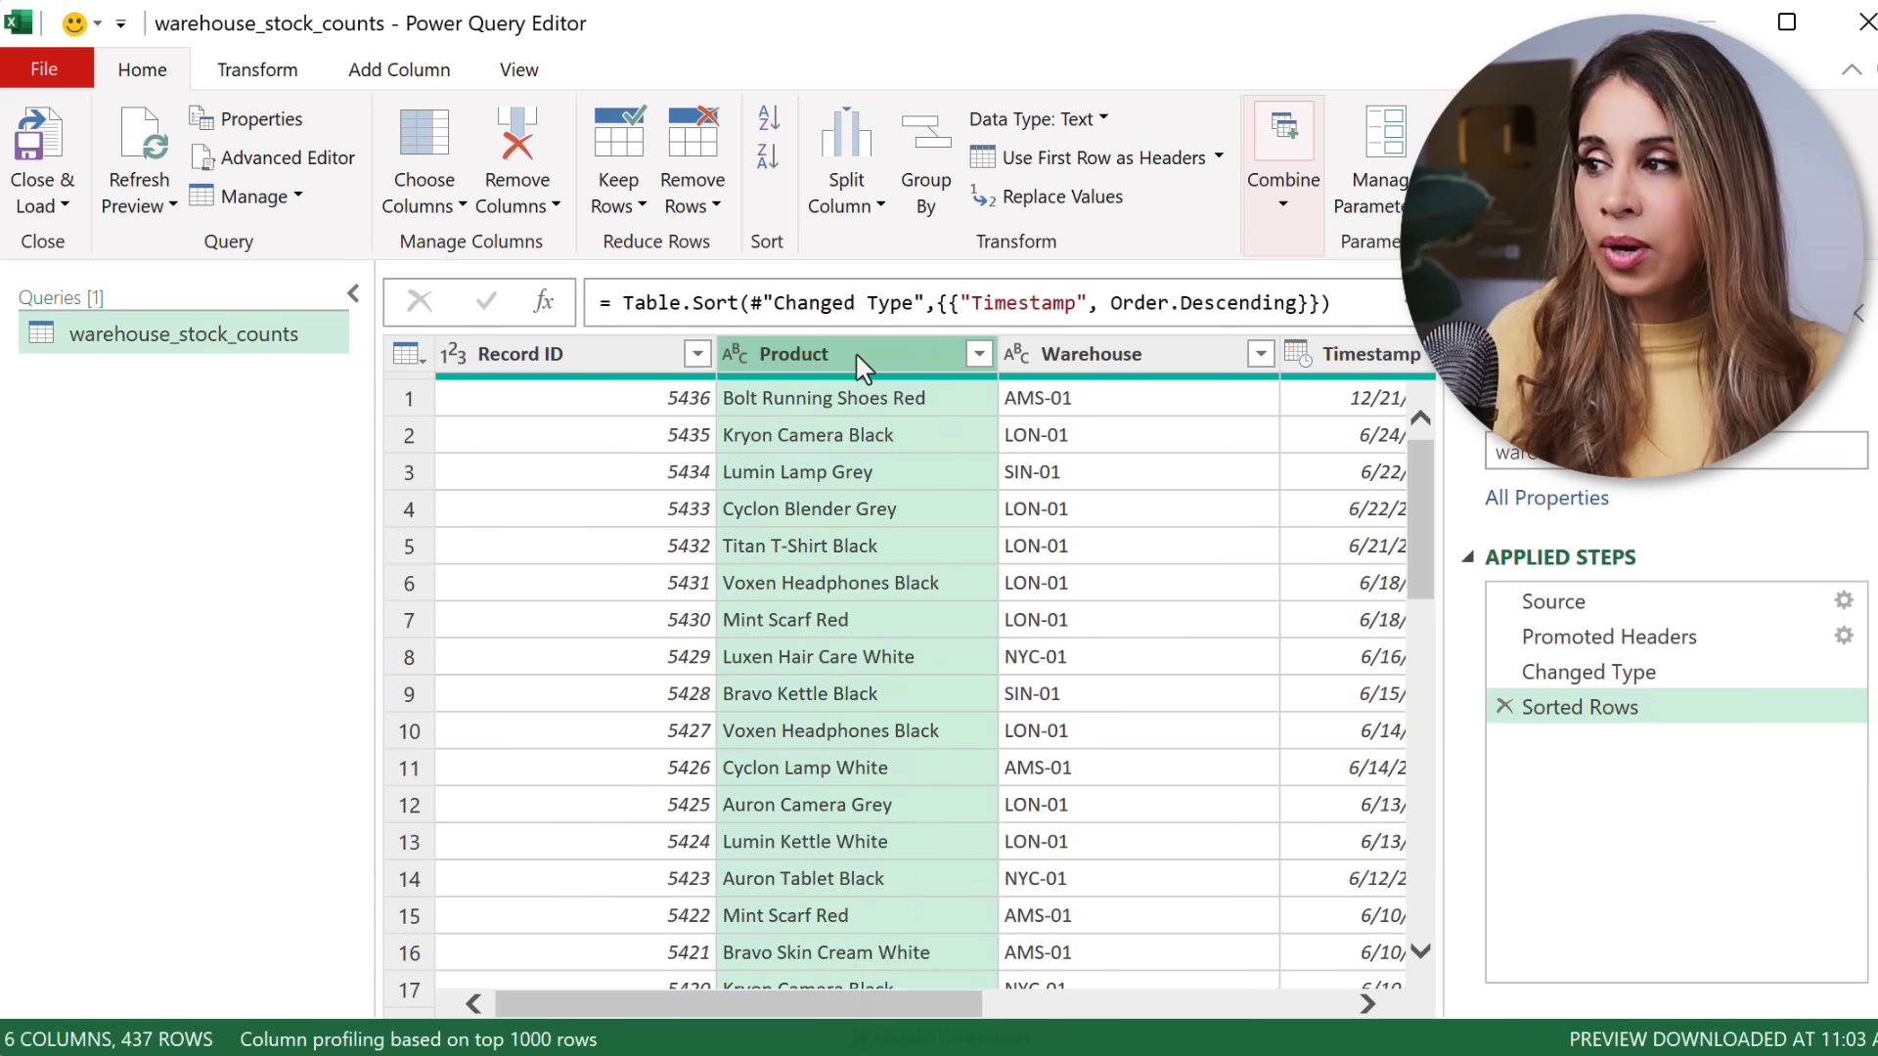
{"action": "key", "text": "ctrl"}
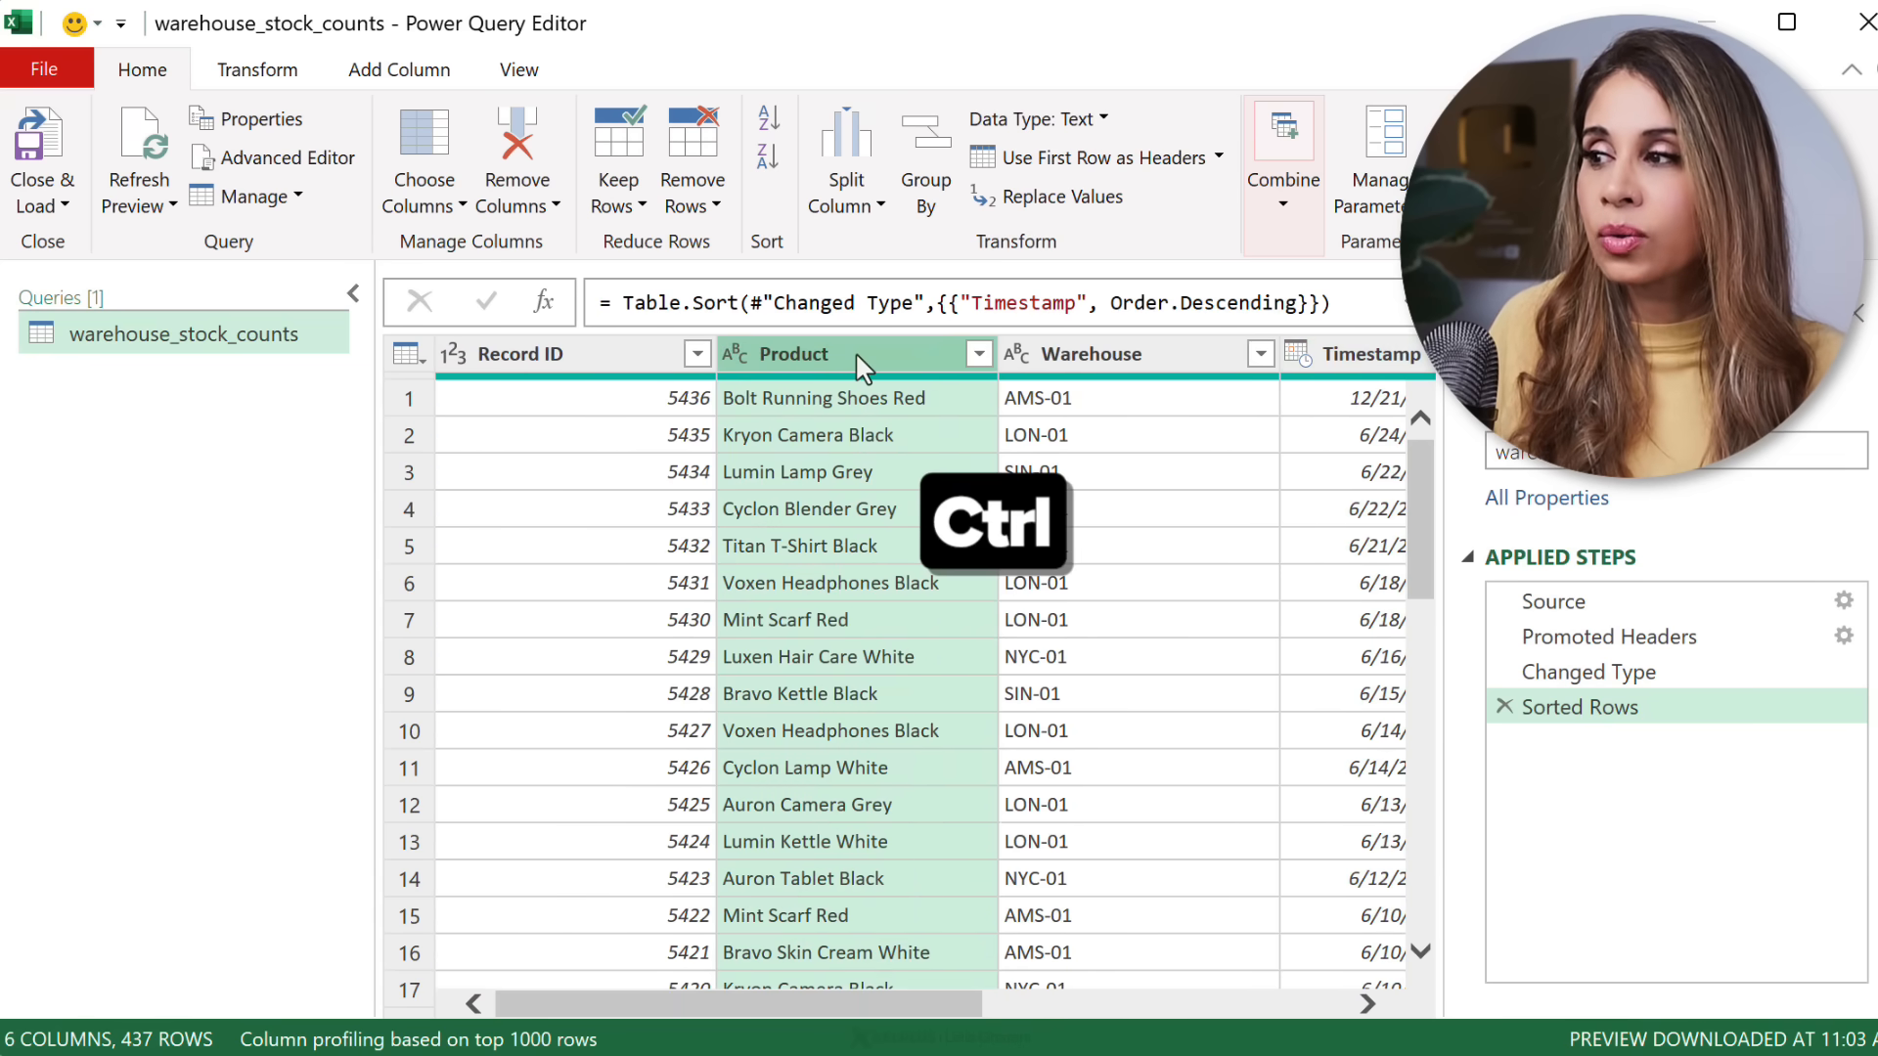
{"action": "left_click", "coordinate": [1123, 366], "text": "ctrl"}
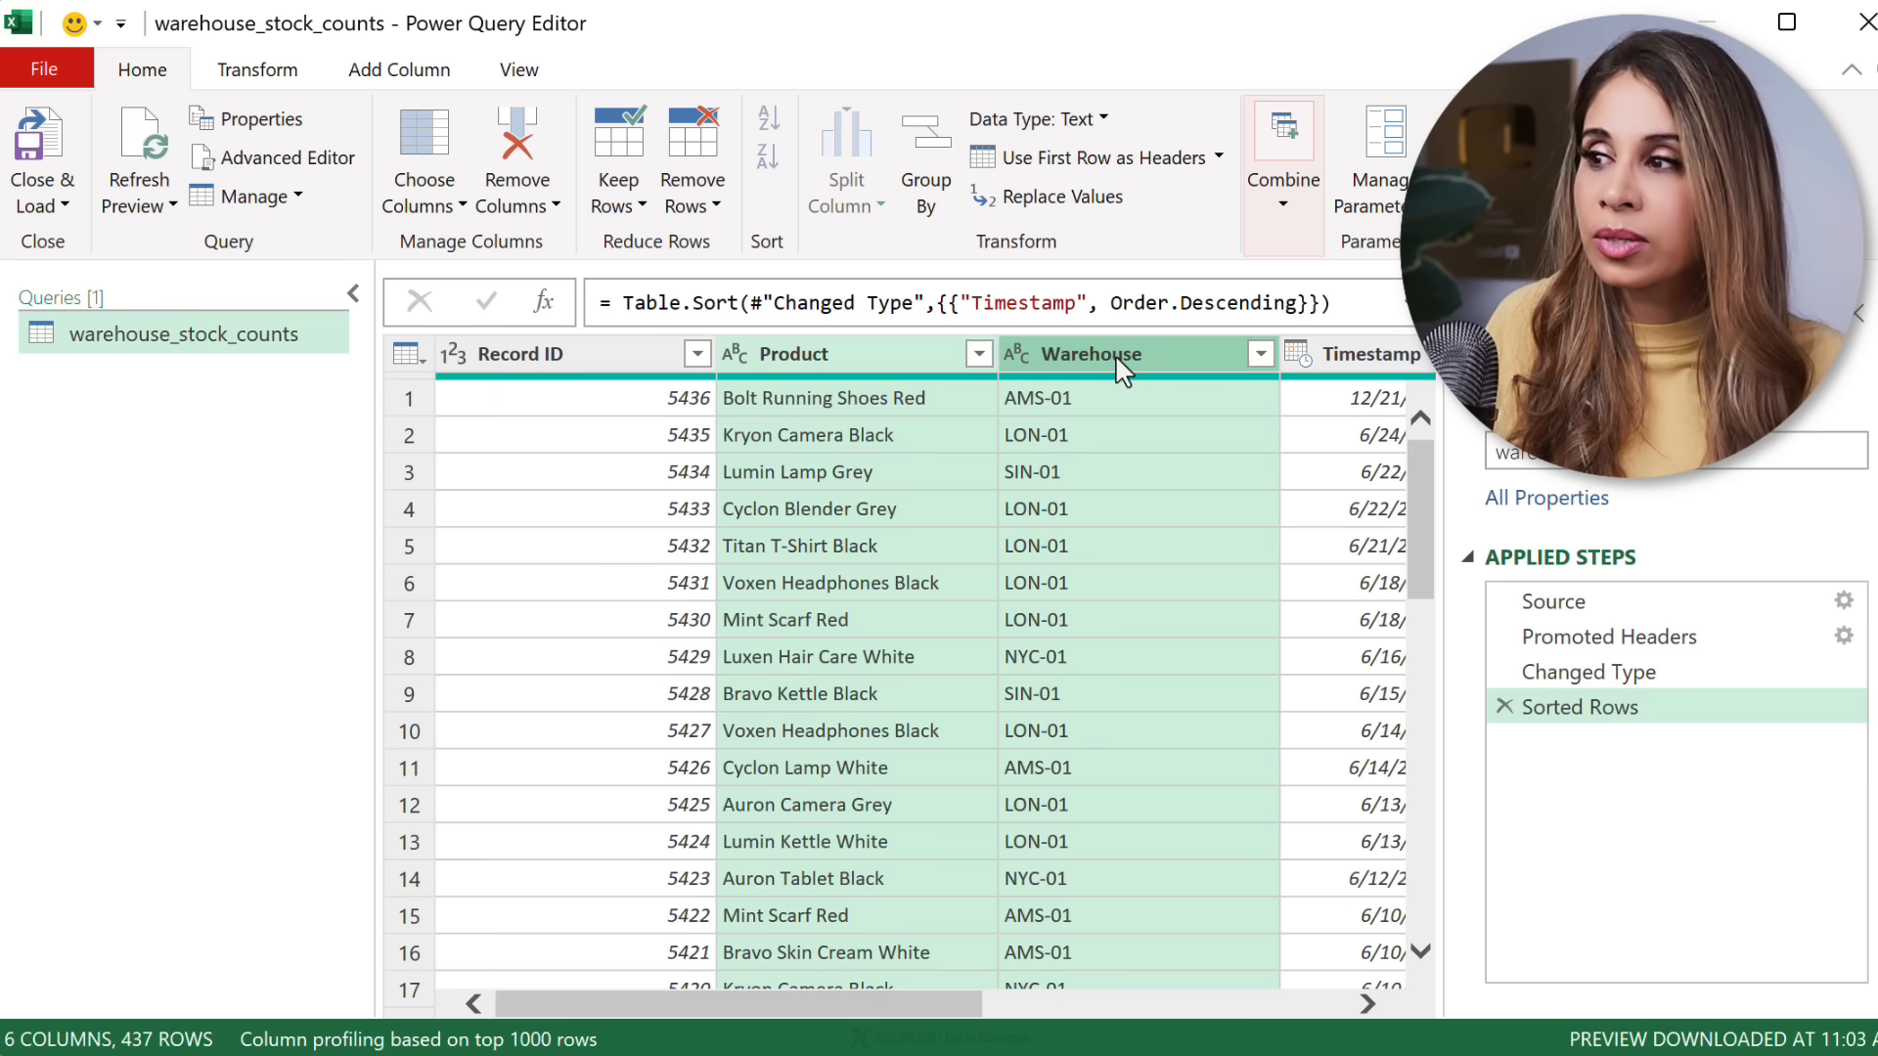
{"action": "right_click", "coordinate": [1123, 367]}
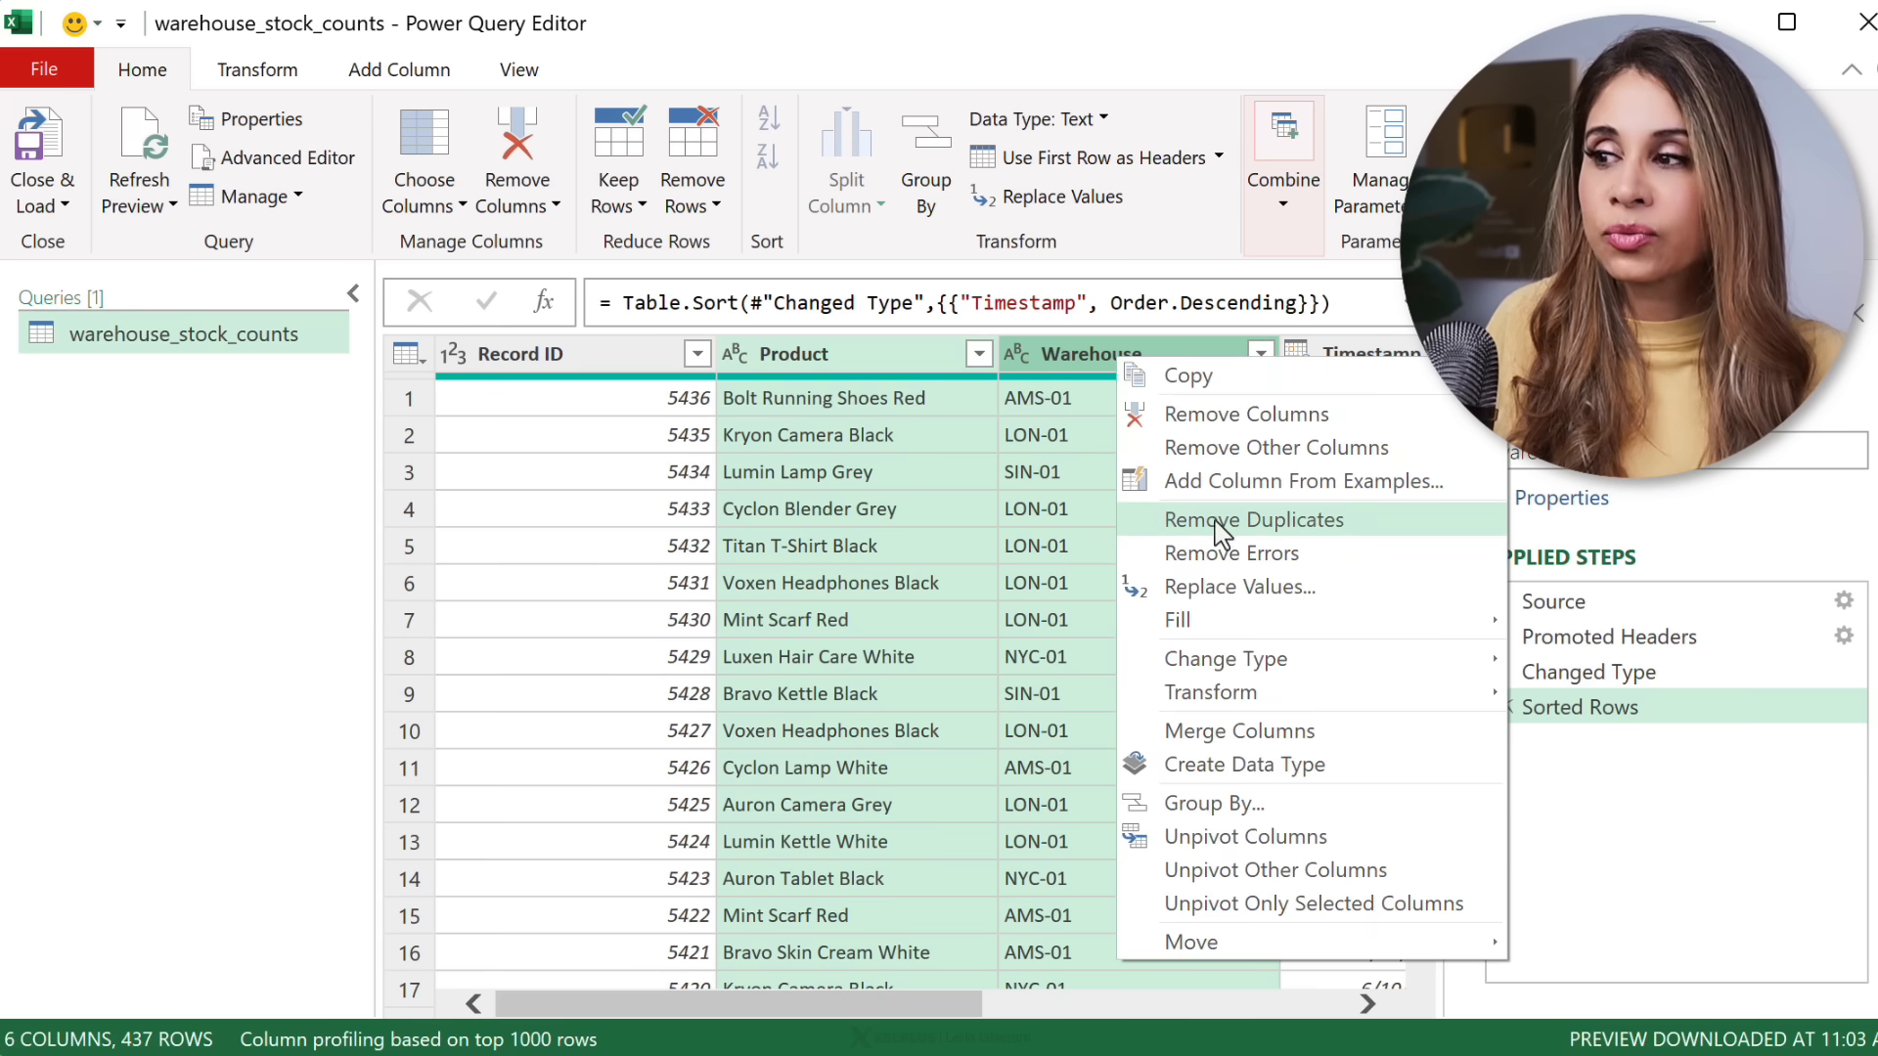
{"action": "left_click", "coordinate": [1217, 526]}
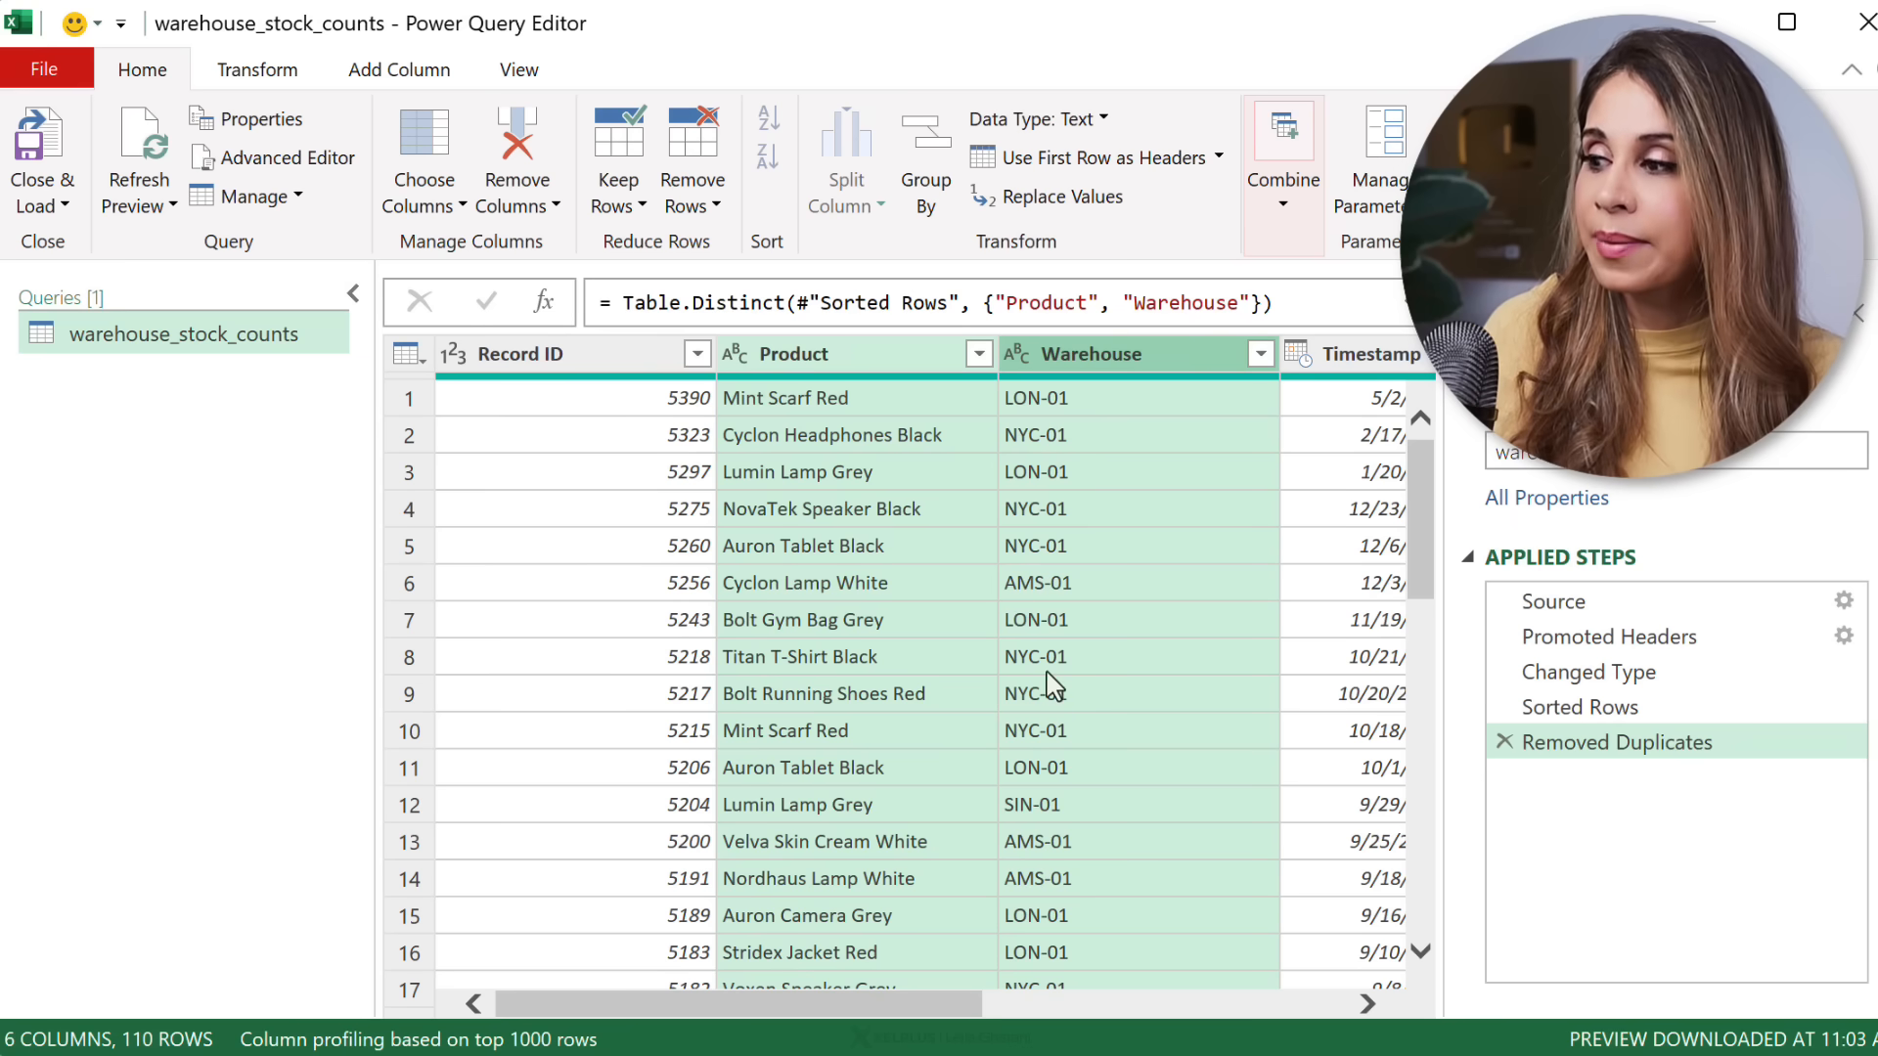
Keep only the Product, Warehouse, Timestamp and Quantity columns, excluding Record ID and Movement Type
{"action": "left_click_drag", "start_coordinate": [813, 1011], "coordinate": [963, 1002]}
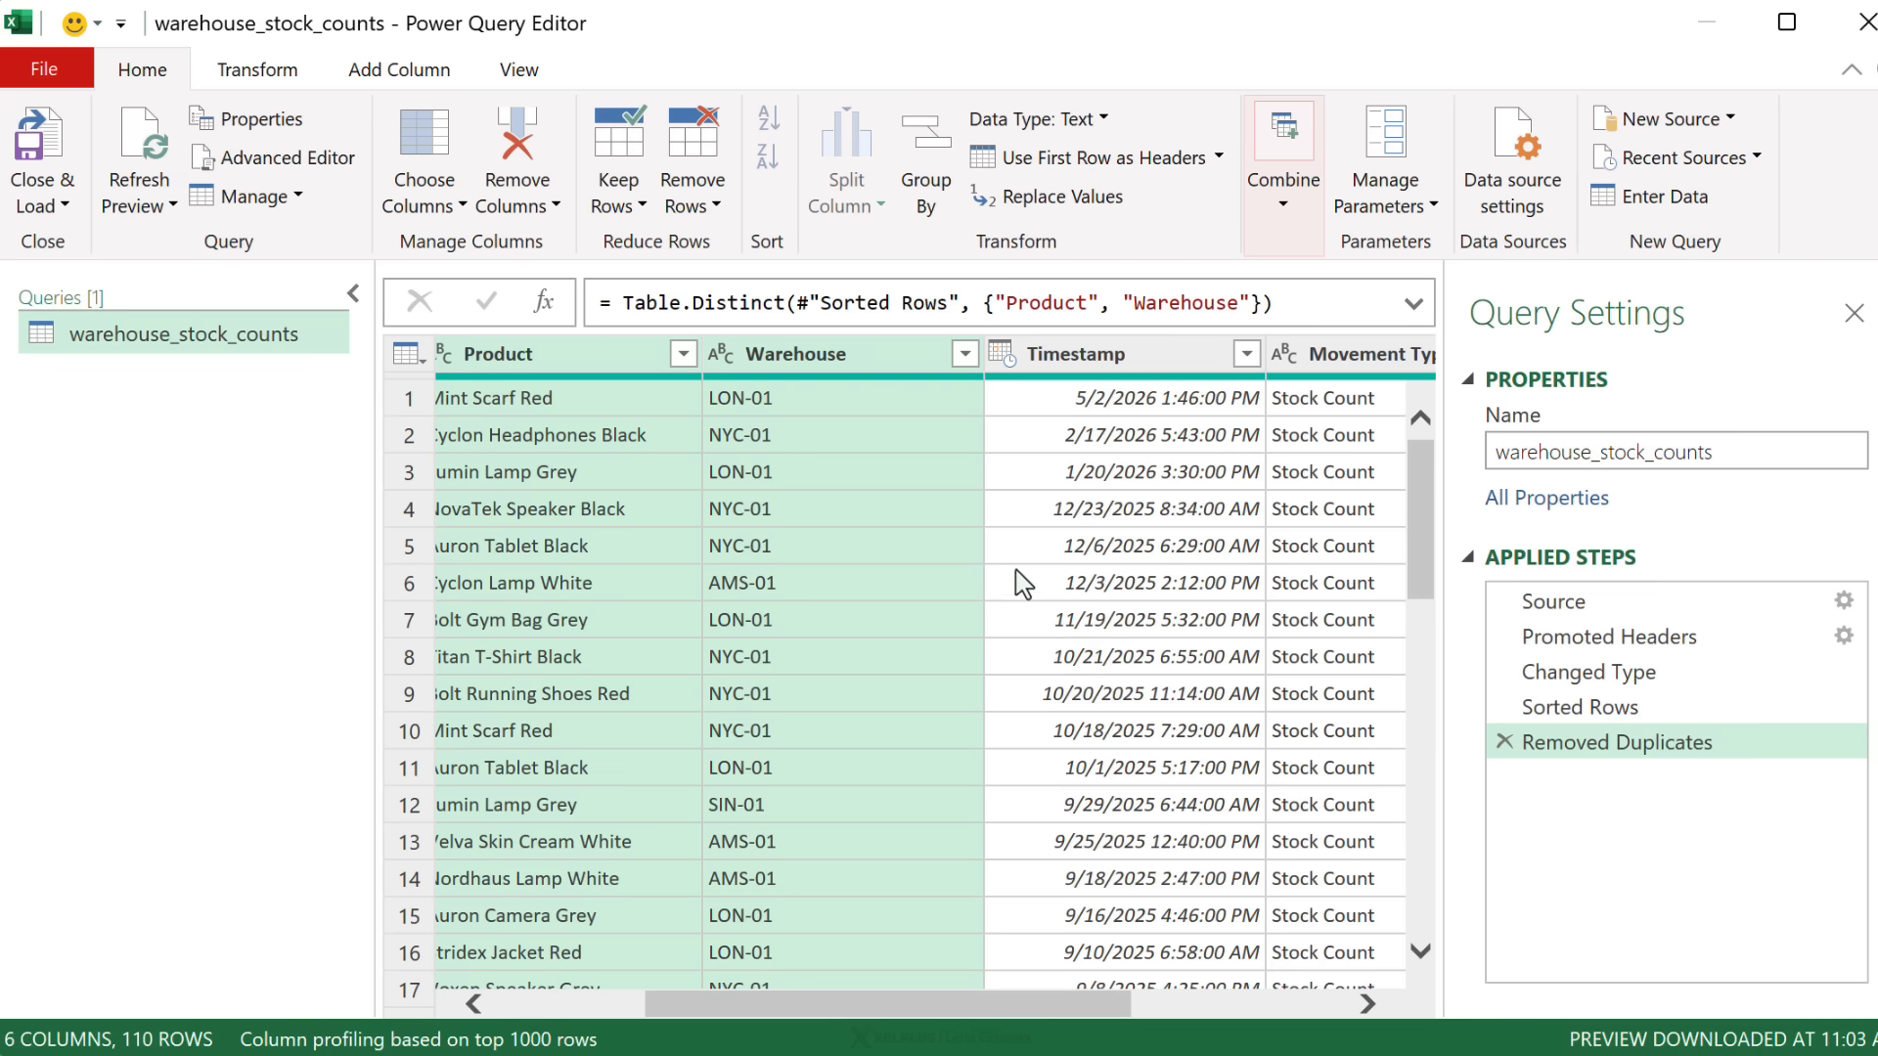
{"action": "left_click", "coordinate": [425, 176]}
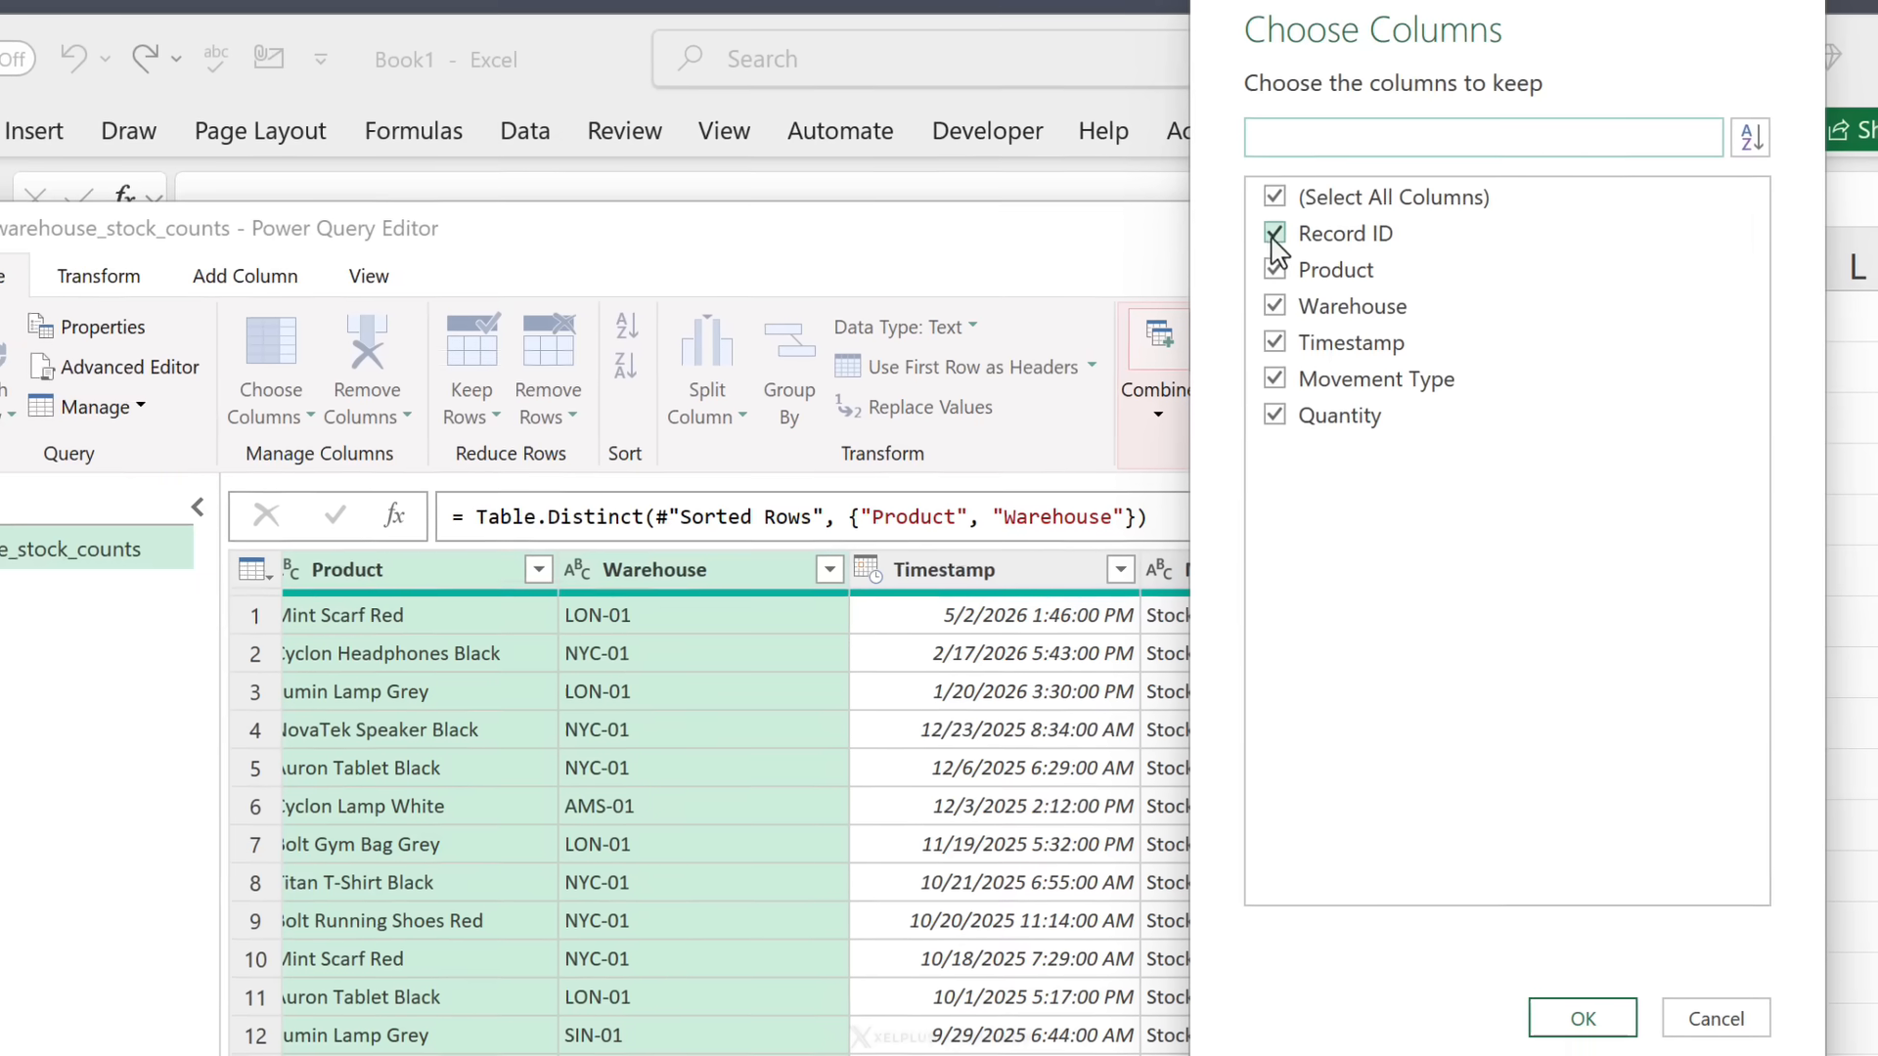
{"action": "left_click", "coordinate": [1274, 235]}
{"action": "left_click", "coordinate": [1276, 384]}
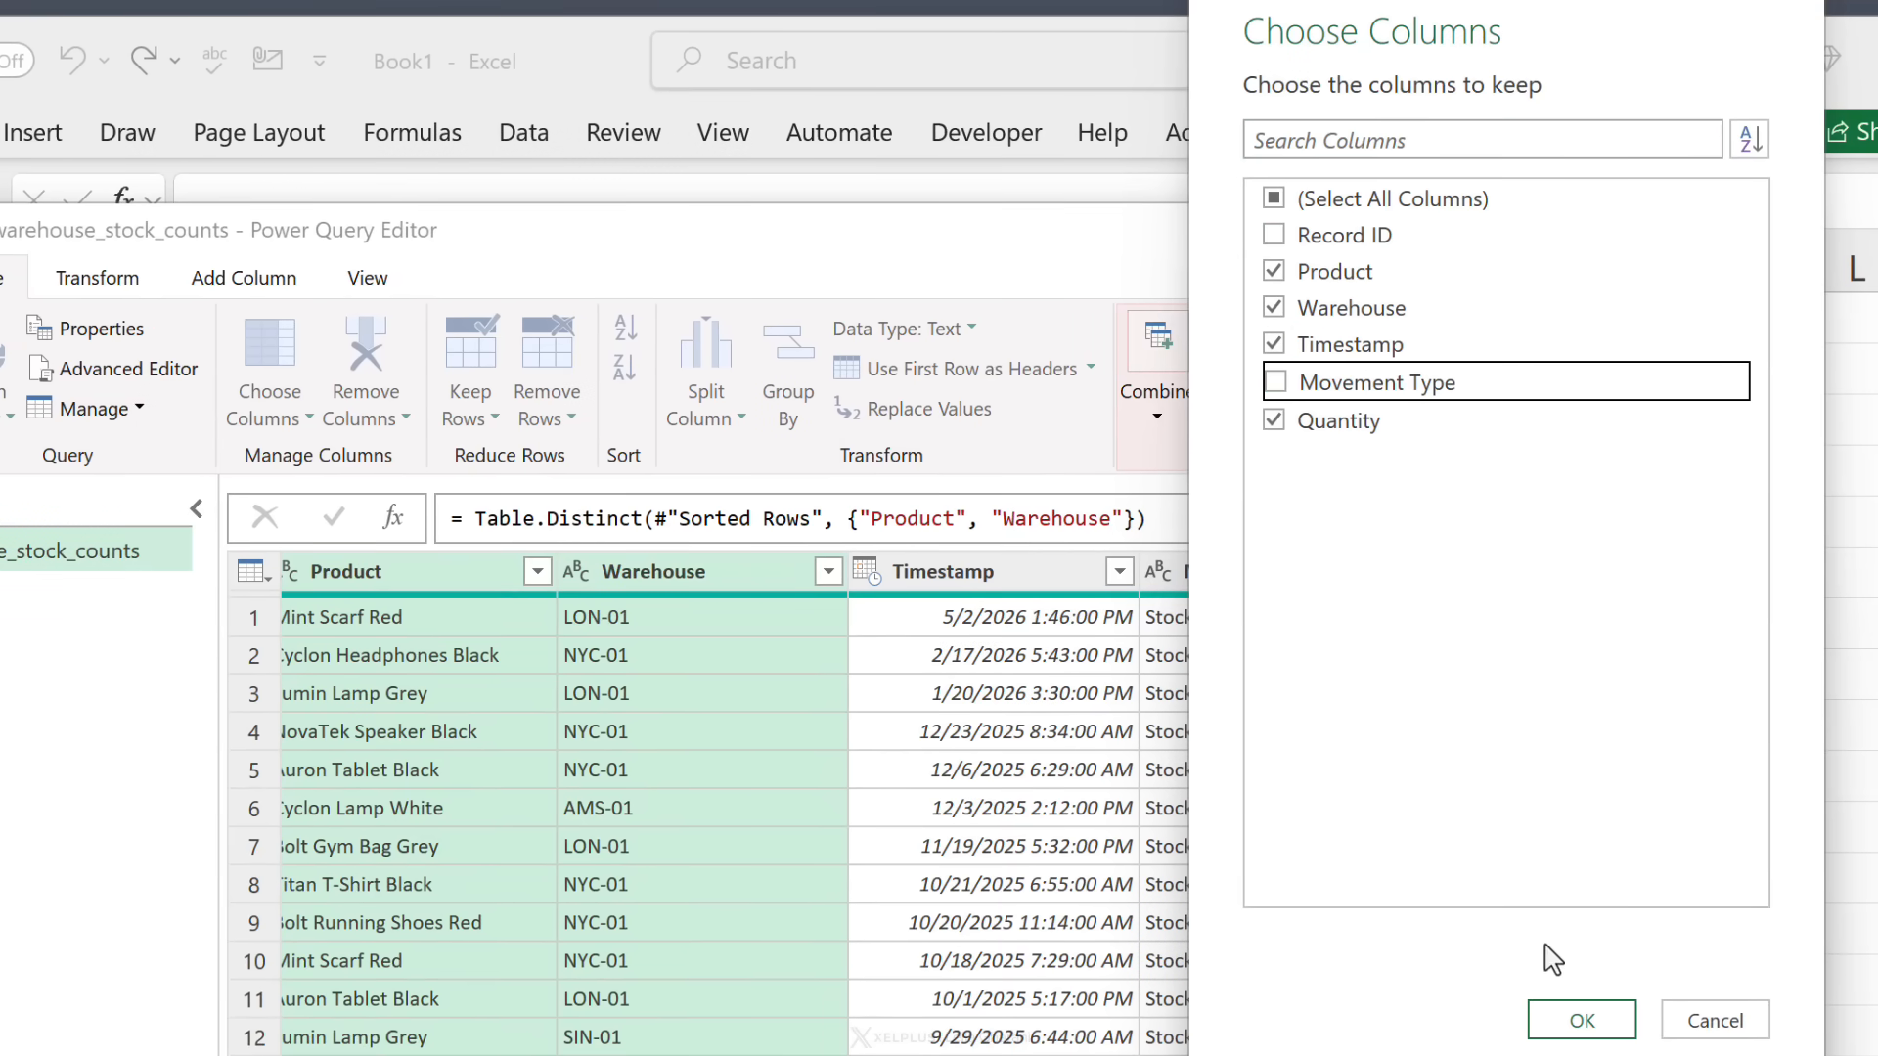
{"action": "left_click", "coordinate": [1582, 1021]}
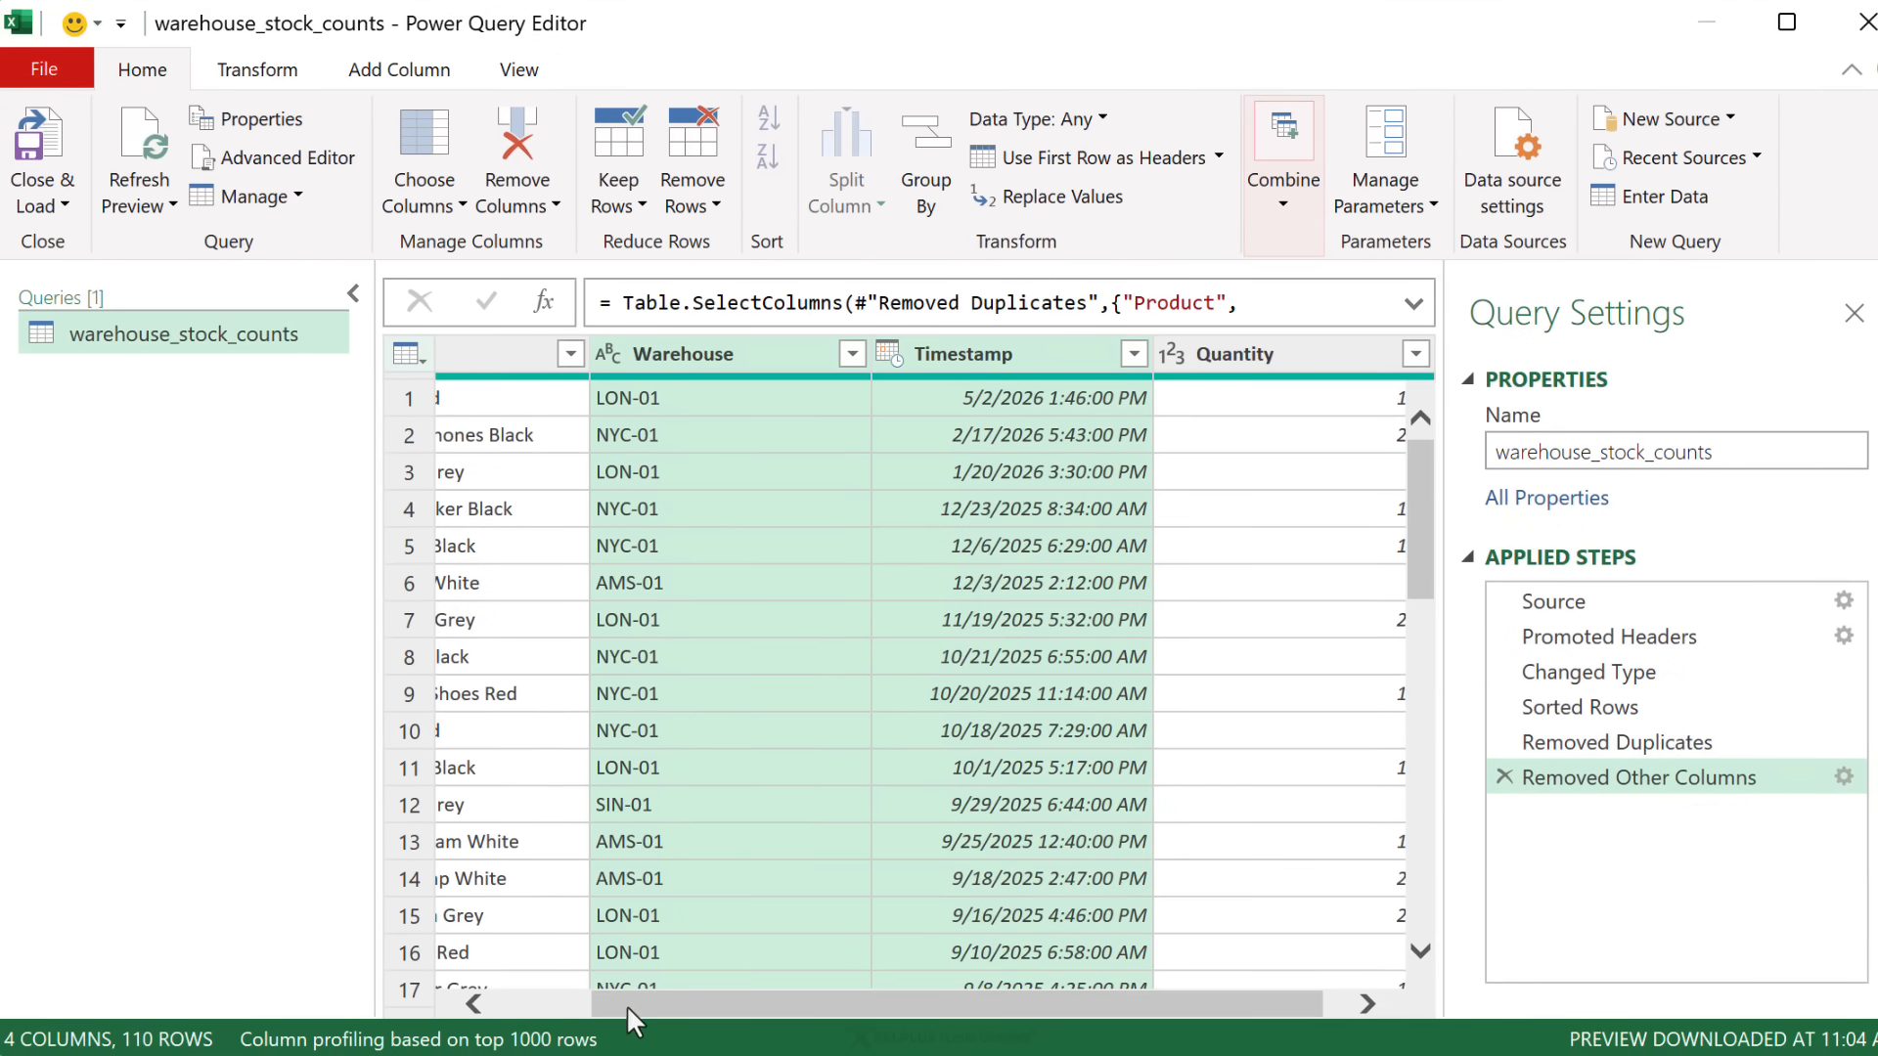
Sort the rows by Warehouse ascending, with Product ascending as the second sort level
{"action": "left_click_drag", "start_coordinate": [628, 1008], "coordinate": [533, 1009]}
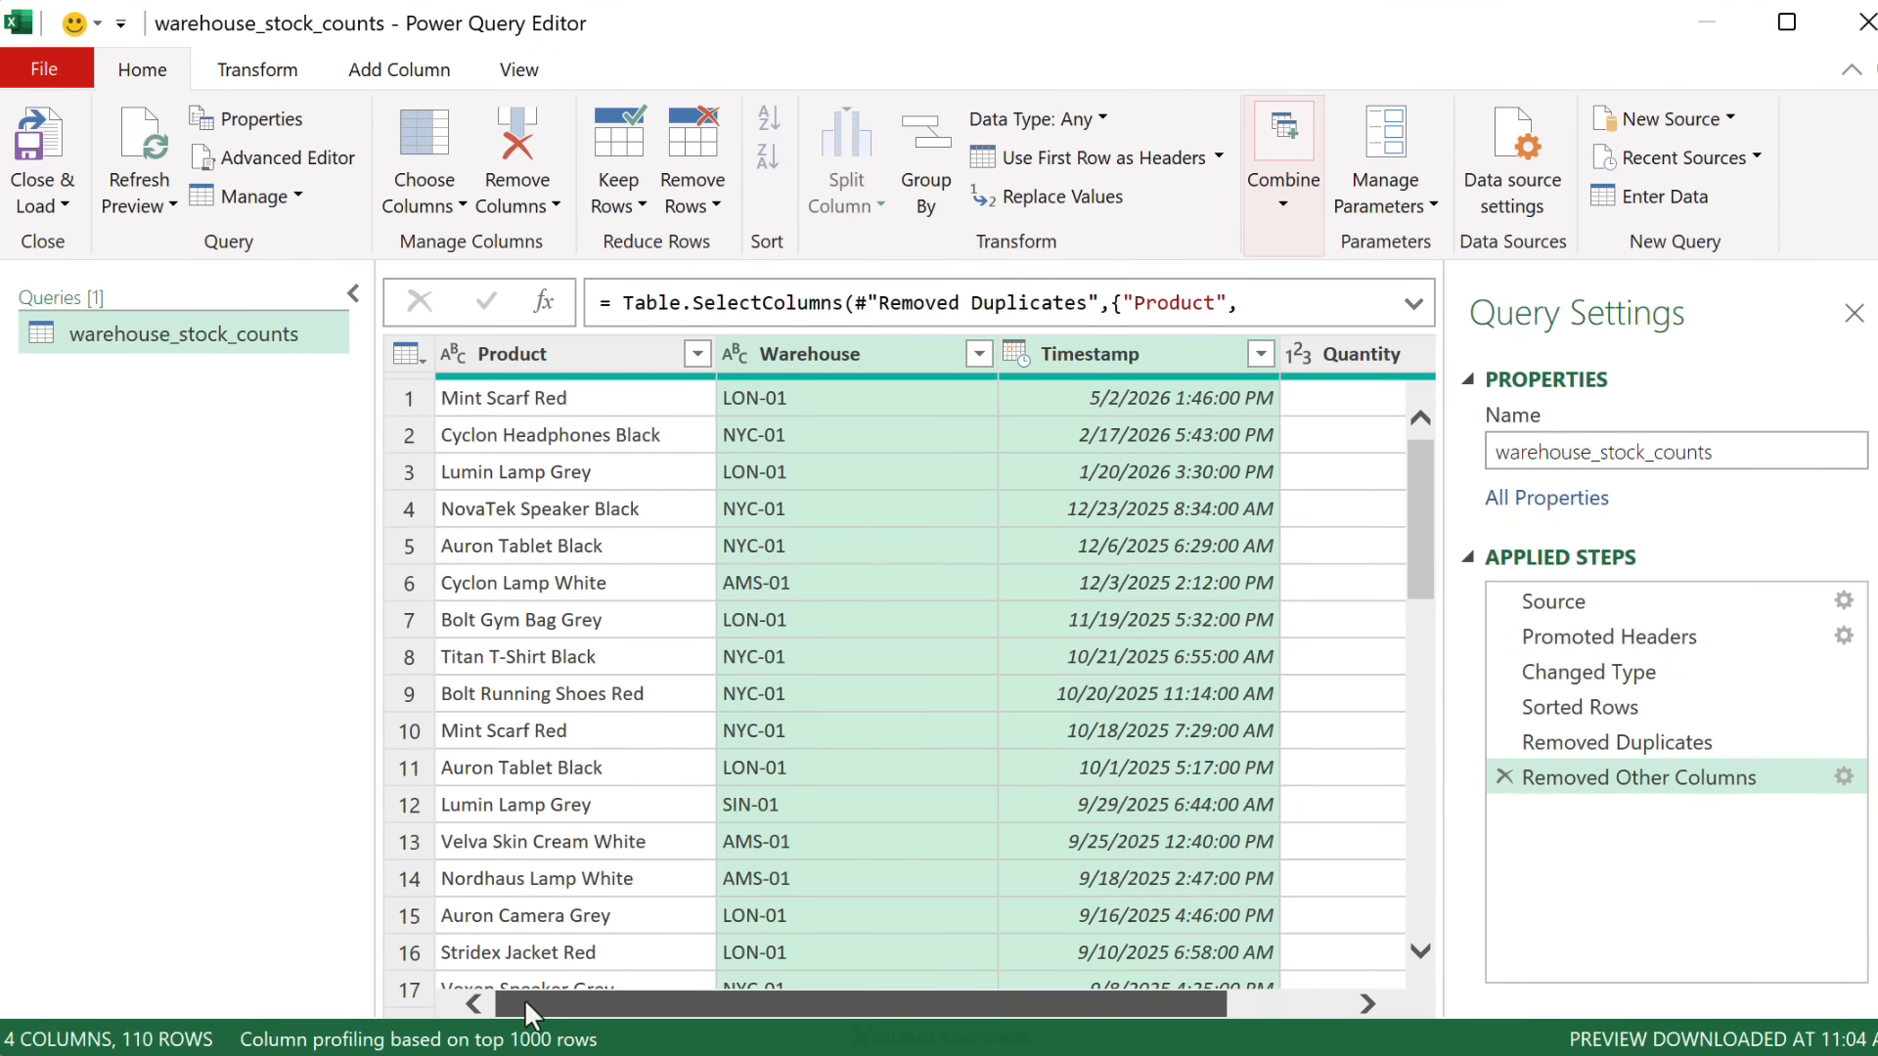
{"action": "left_click", "coordinate": [978, 355]}
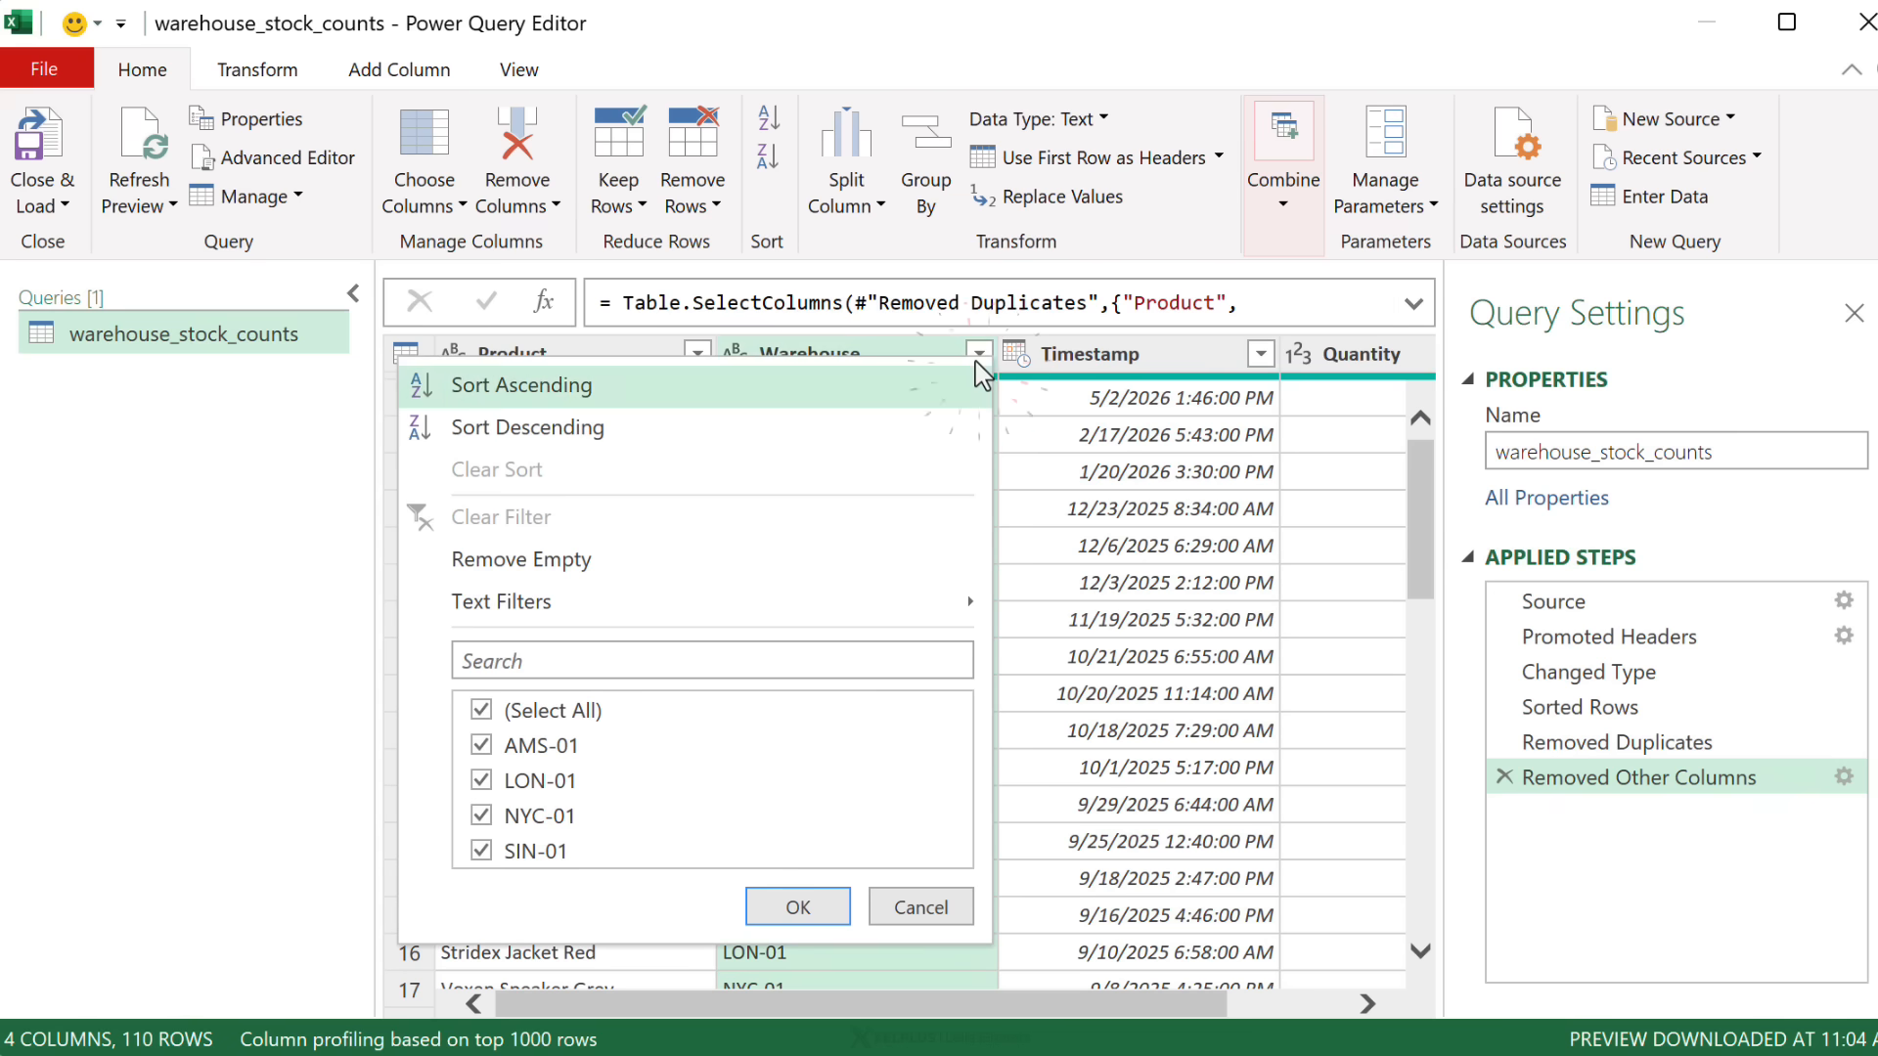
{"action": "left_click", "coordinate": [617, 388]}
{"action": "left_click", "coordinate": [695, 355]}
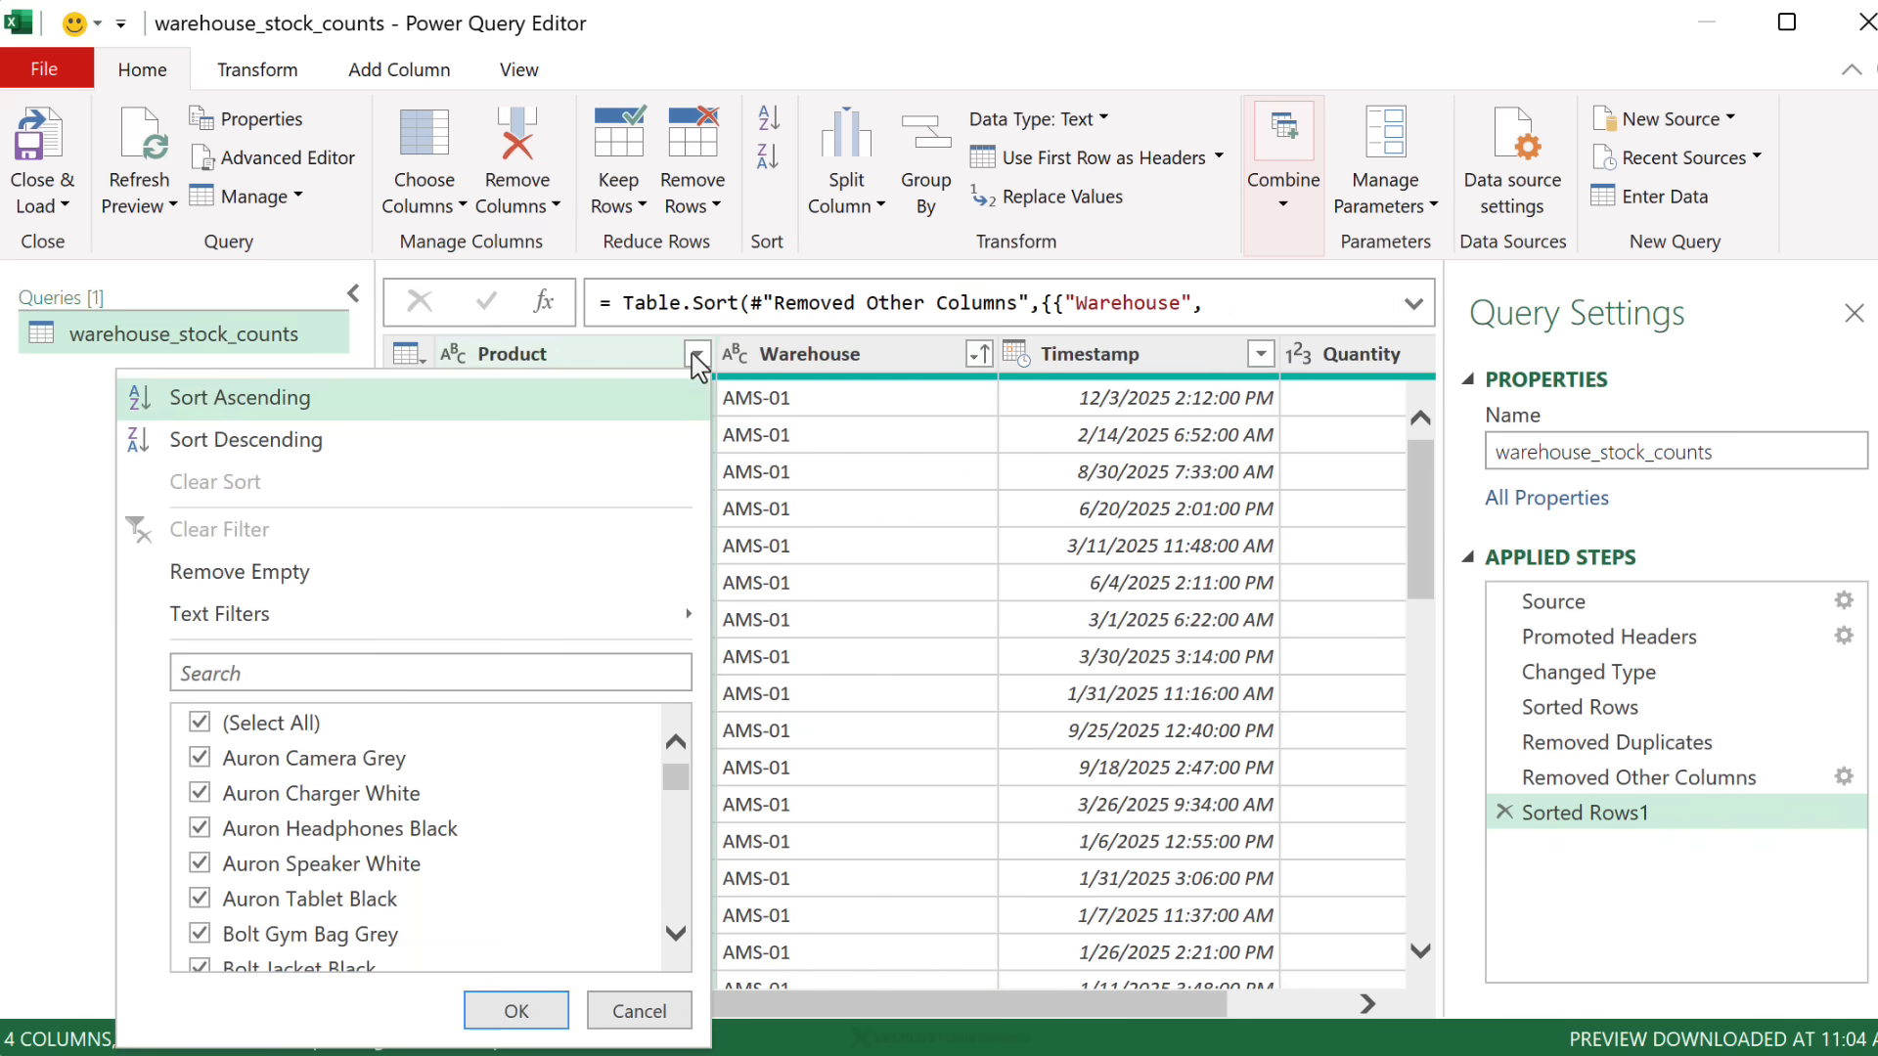
{"action": "left_click", "coordinate": [311, 415]}
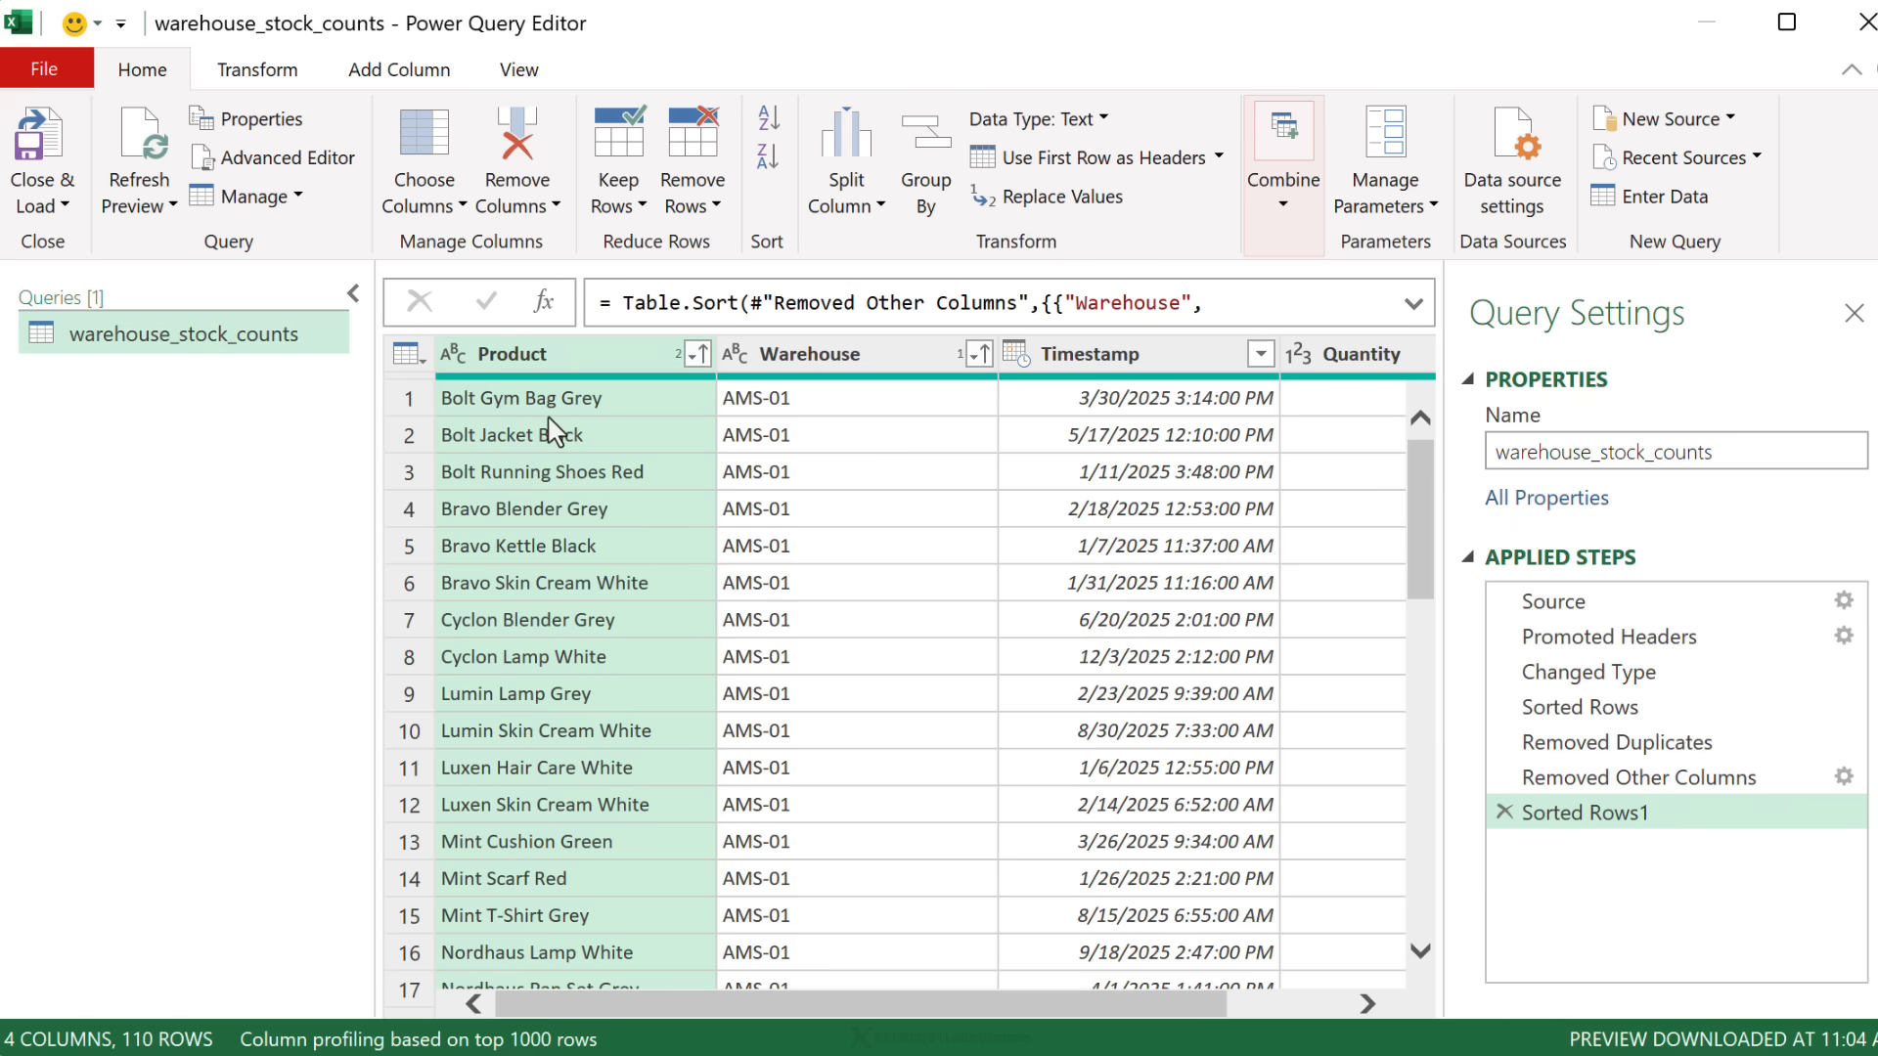
Load the query result as a table into the existing worksheet at cell A1
{"action": "left_click", "coordinate": [39, 203]}
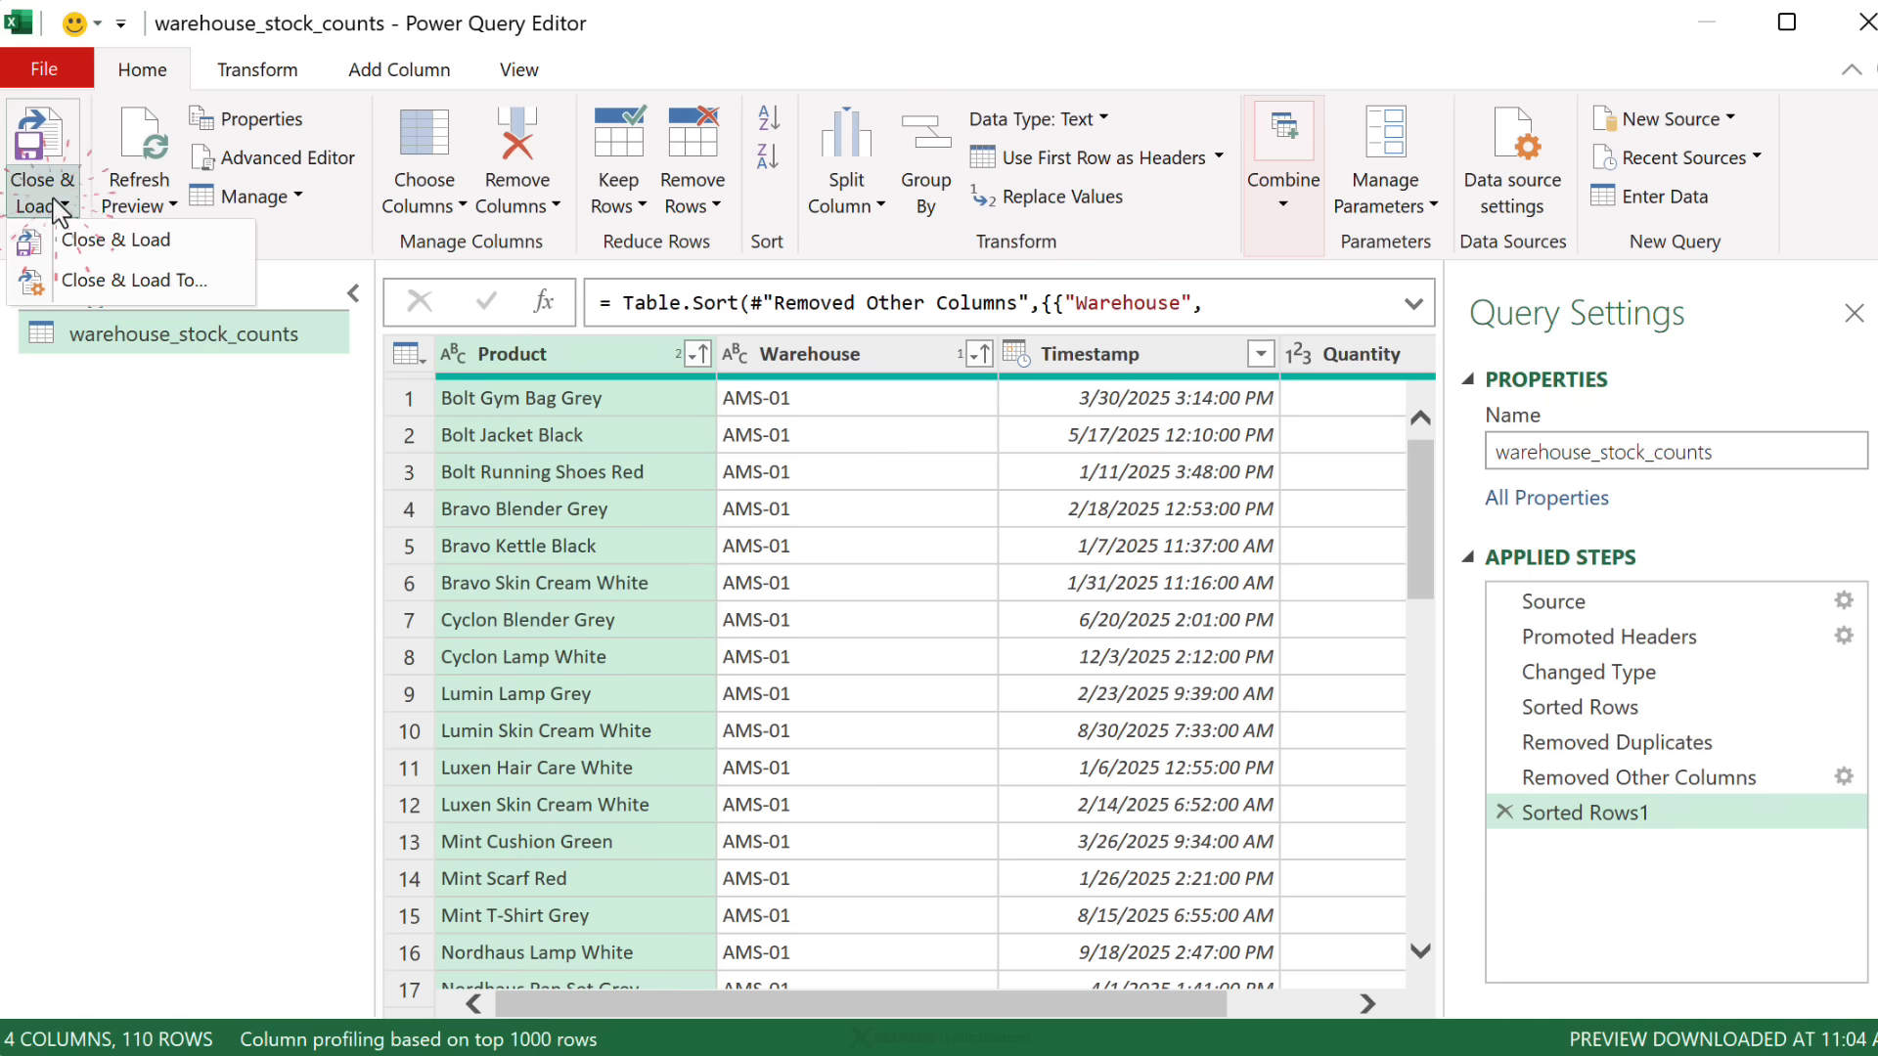
{"action": "left_click", "coordinate": [118, 284]}
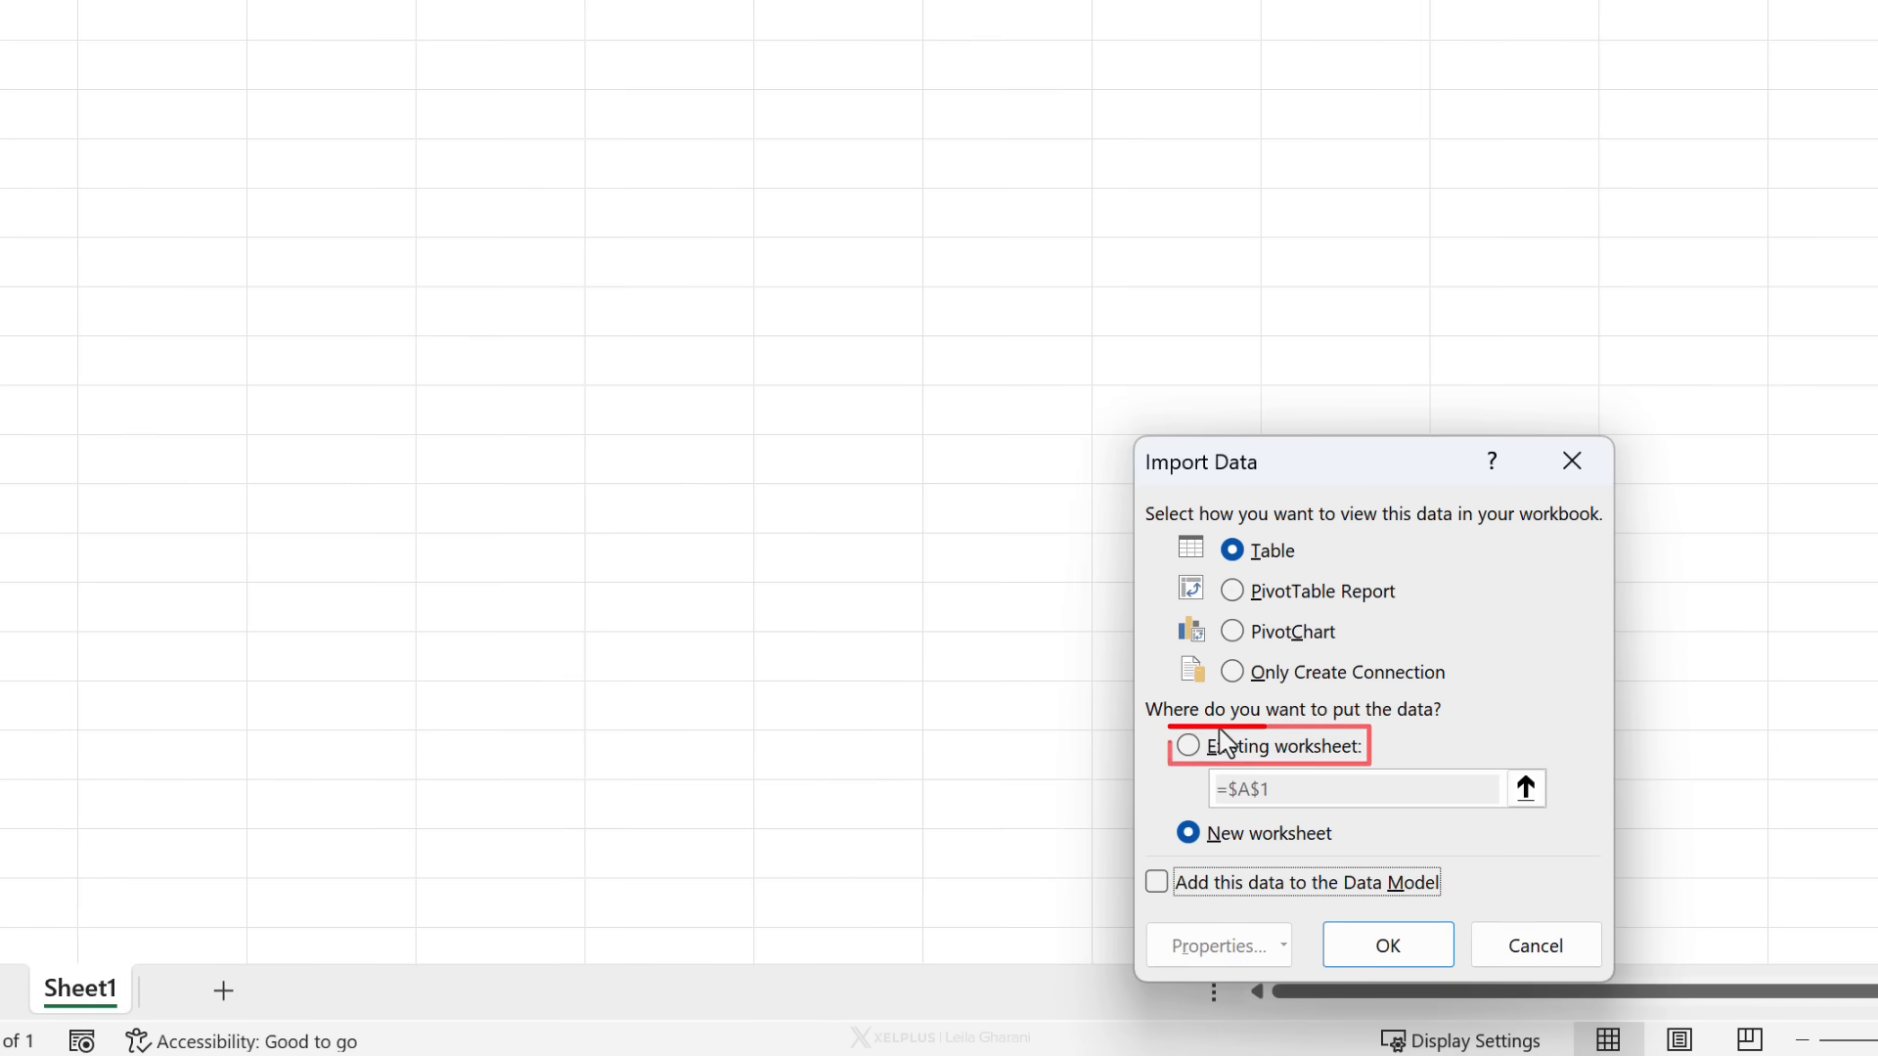
{"action": "left_click", "coordinate": [1222, 755]}
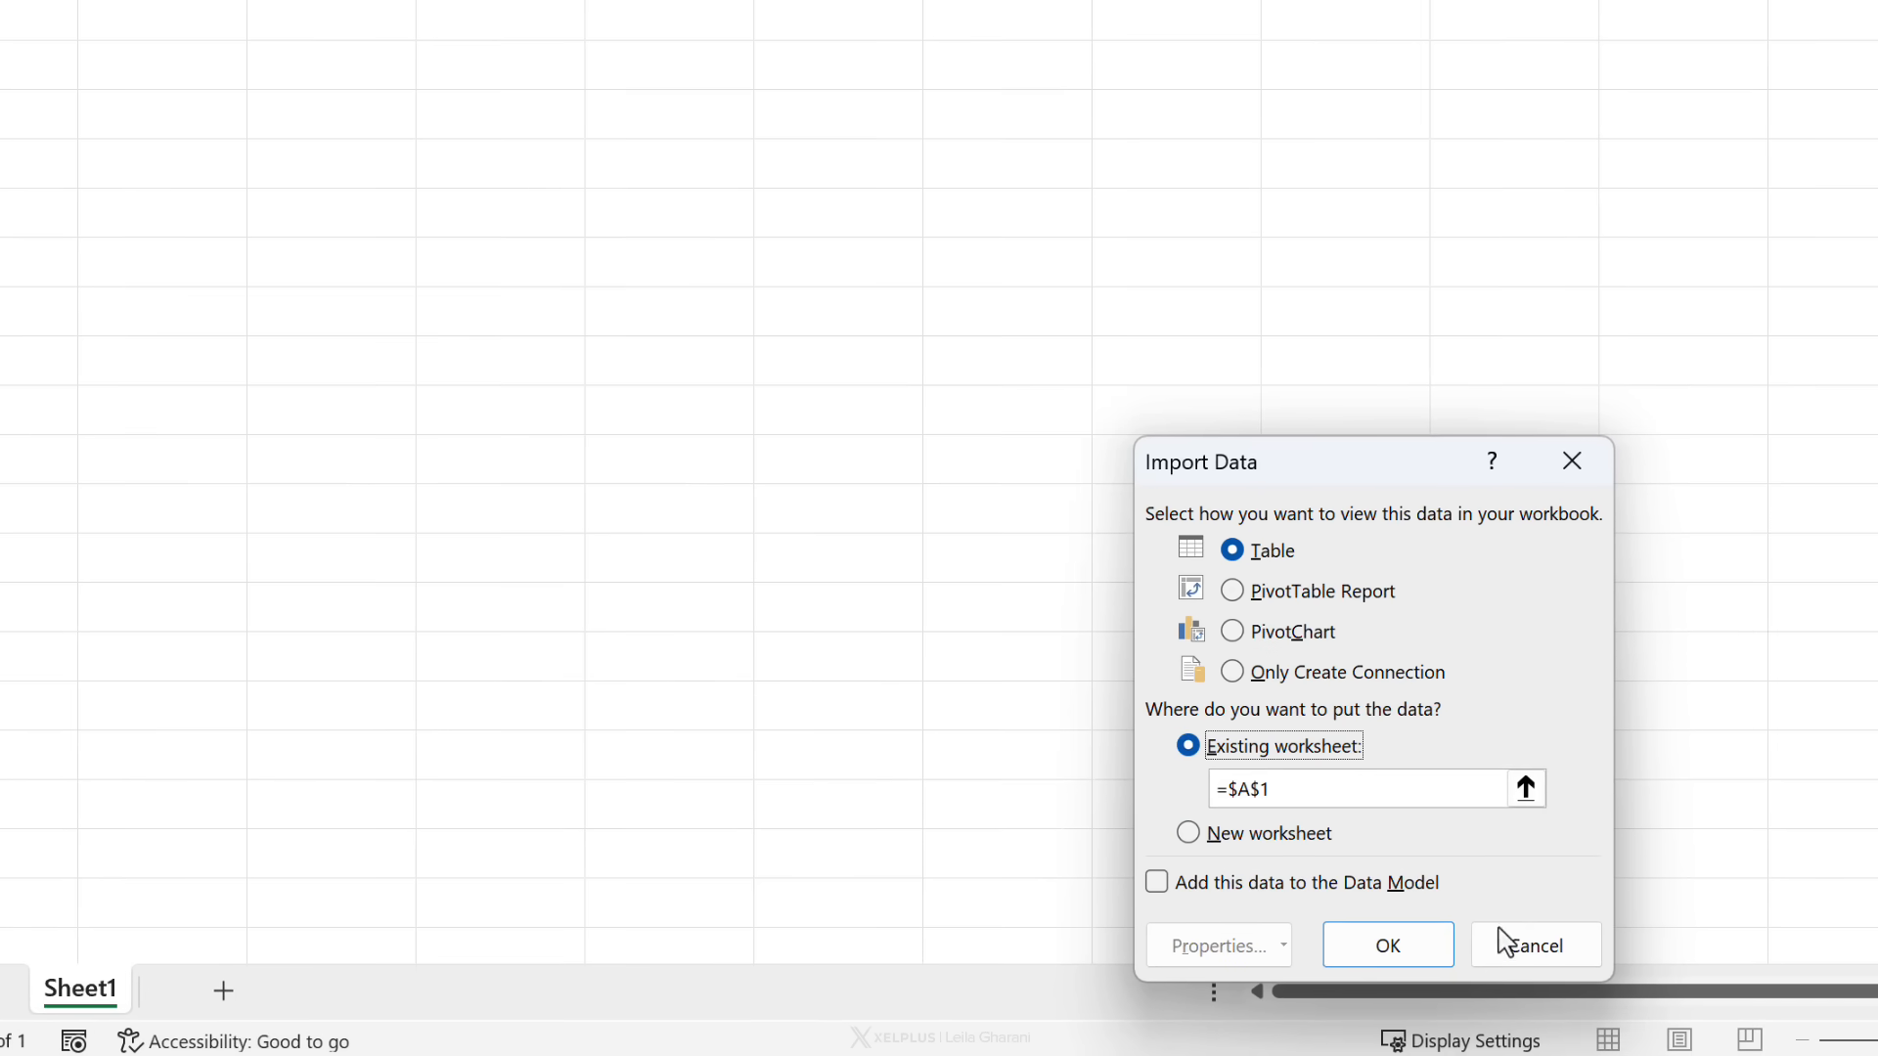
{"action": "left_click", "coordinate": [1386, 951]}
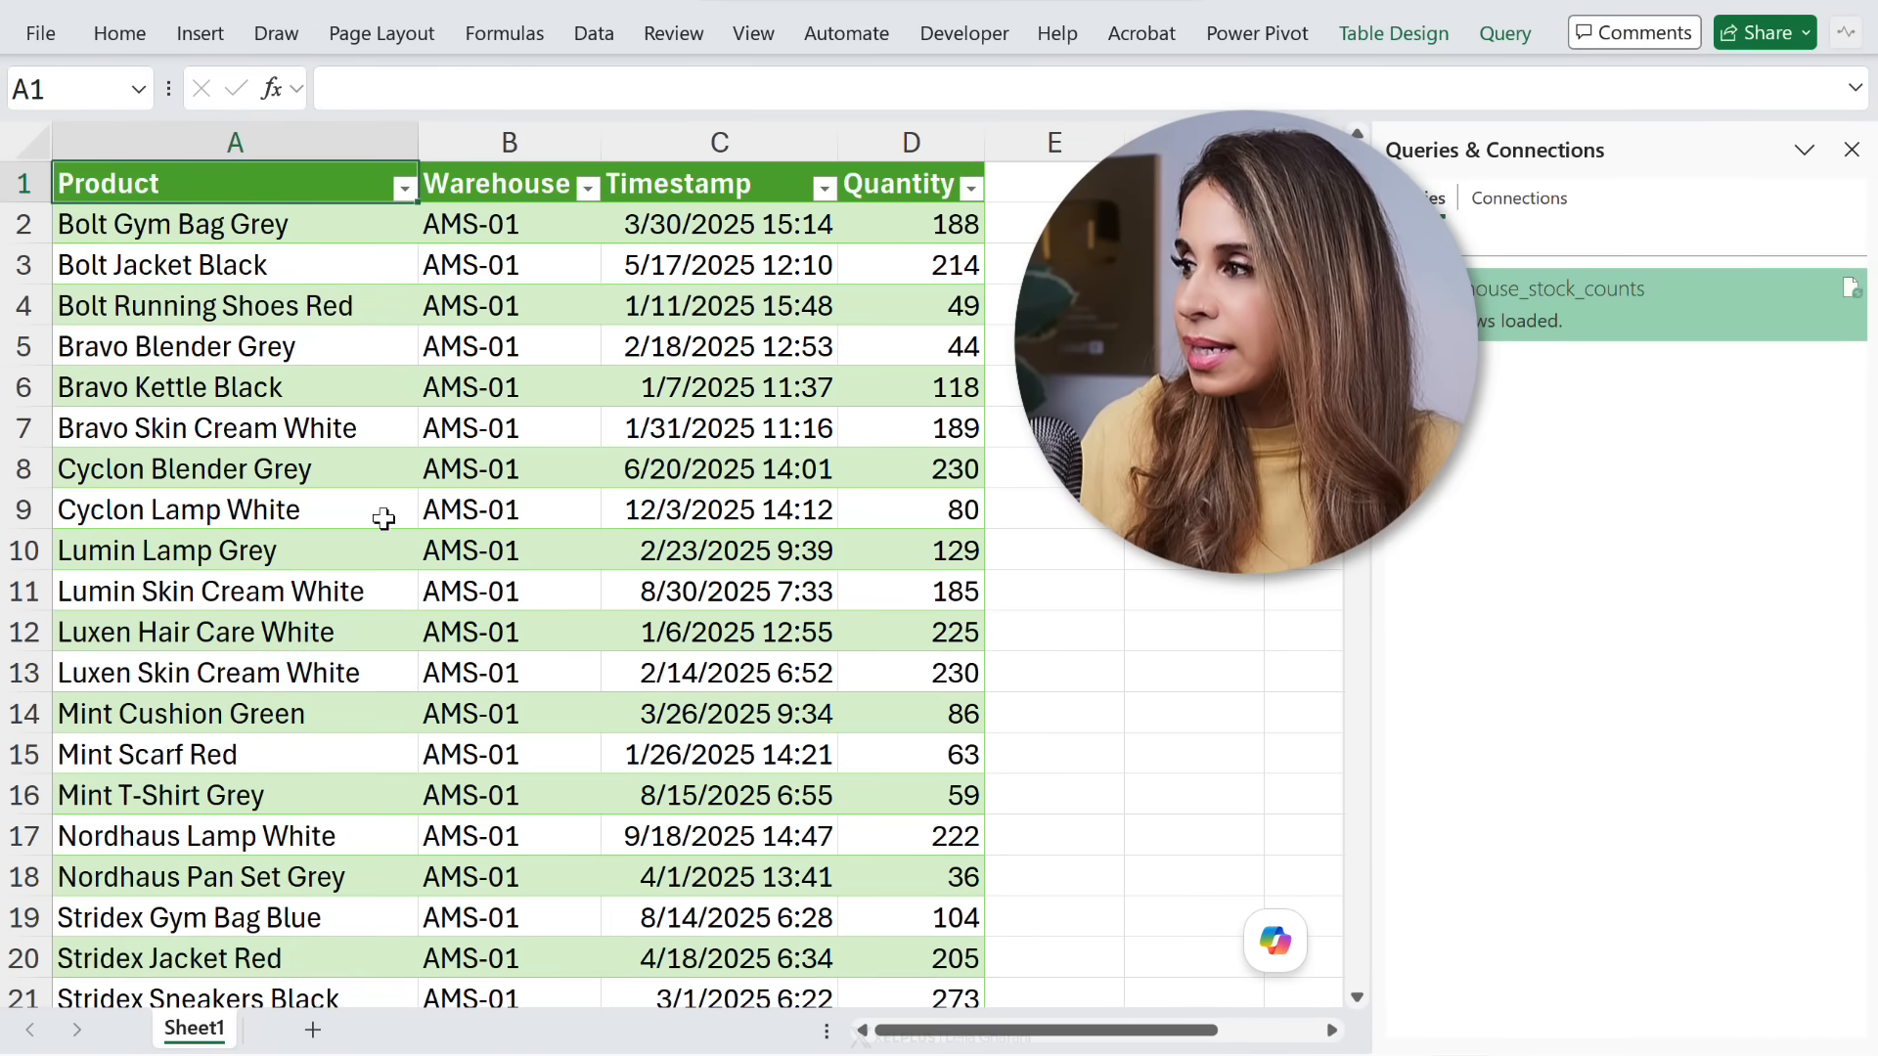
Examine the warehouse, timestamp and quantity of the Bolt Running Shoes Red row in the loaded table
{"action": "left_click", "coordinate": [132, 311]}
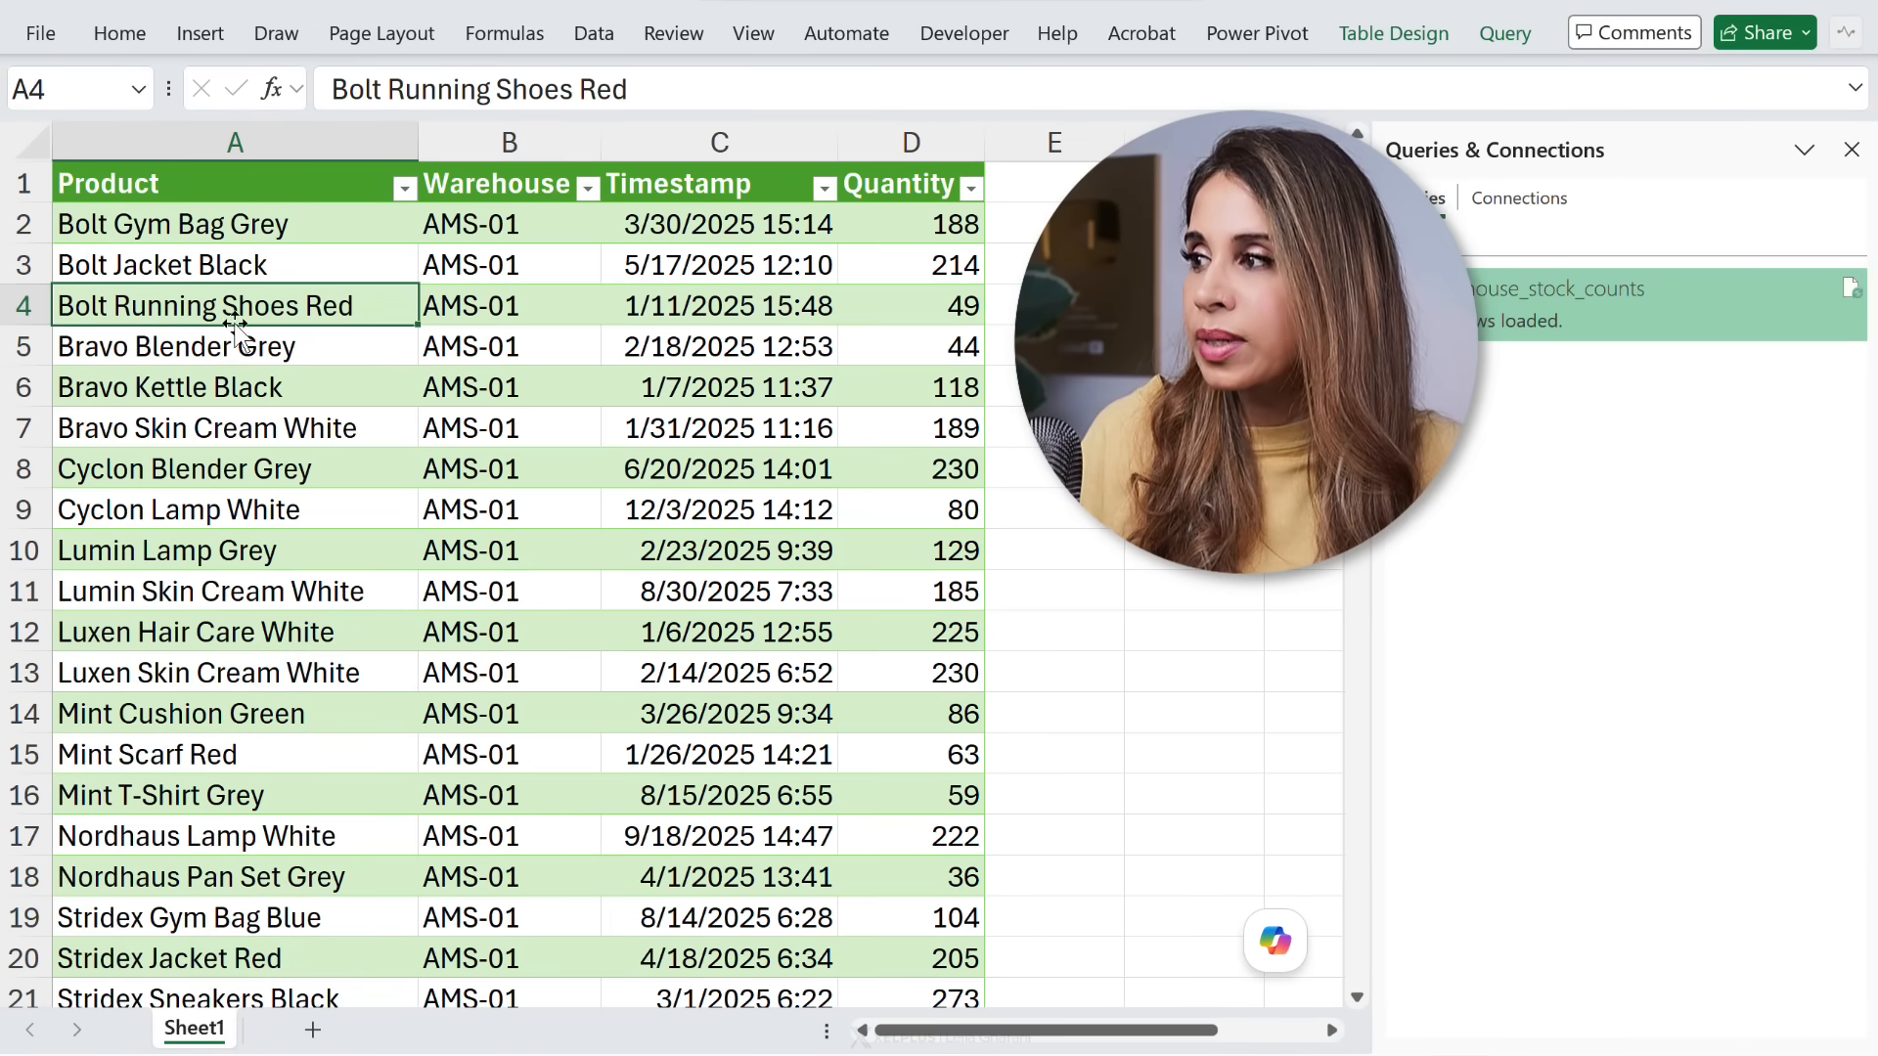
{"action": "left_click", "coordinate": [504, 309]}
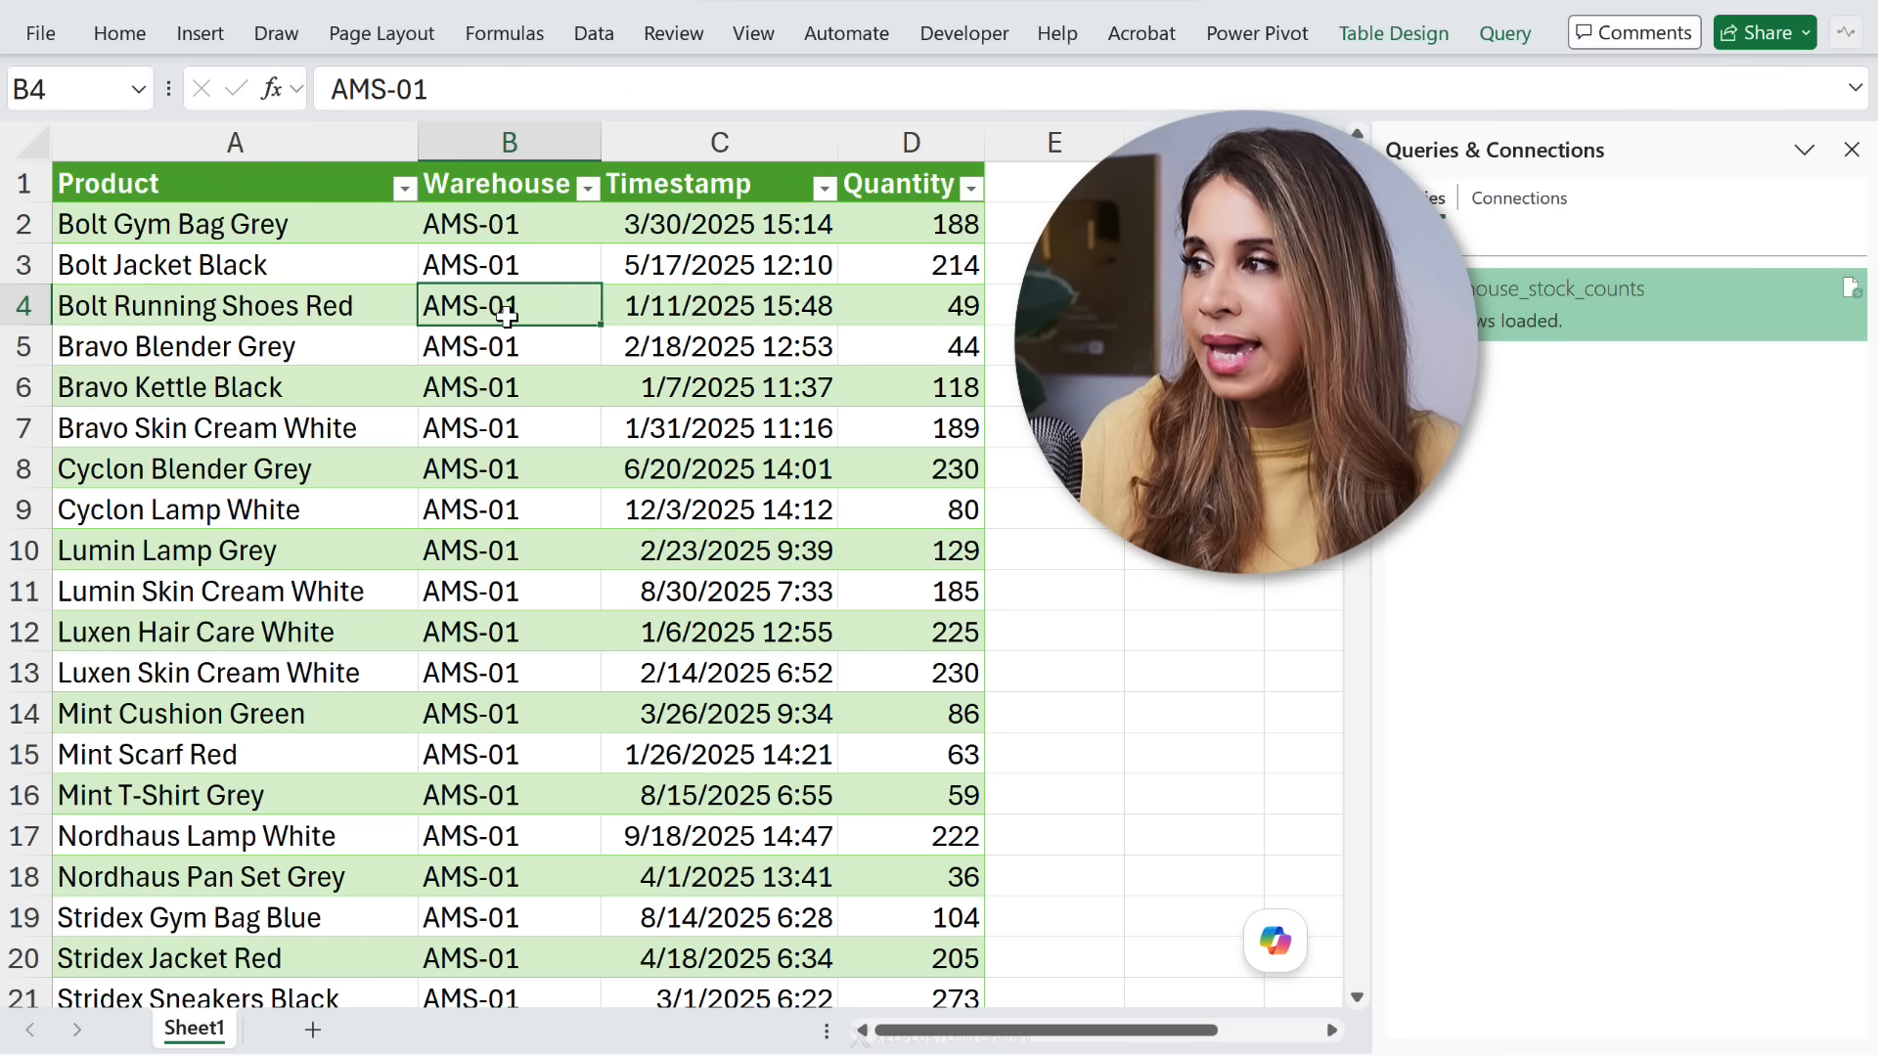
{"action": "left_click", "coordinate": [708, 313]}
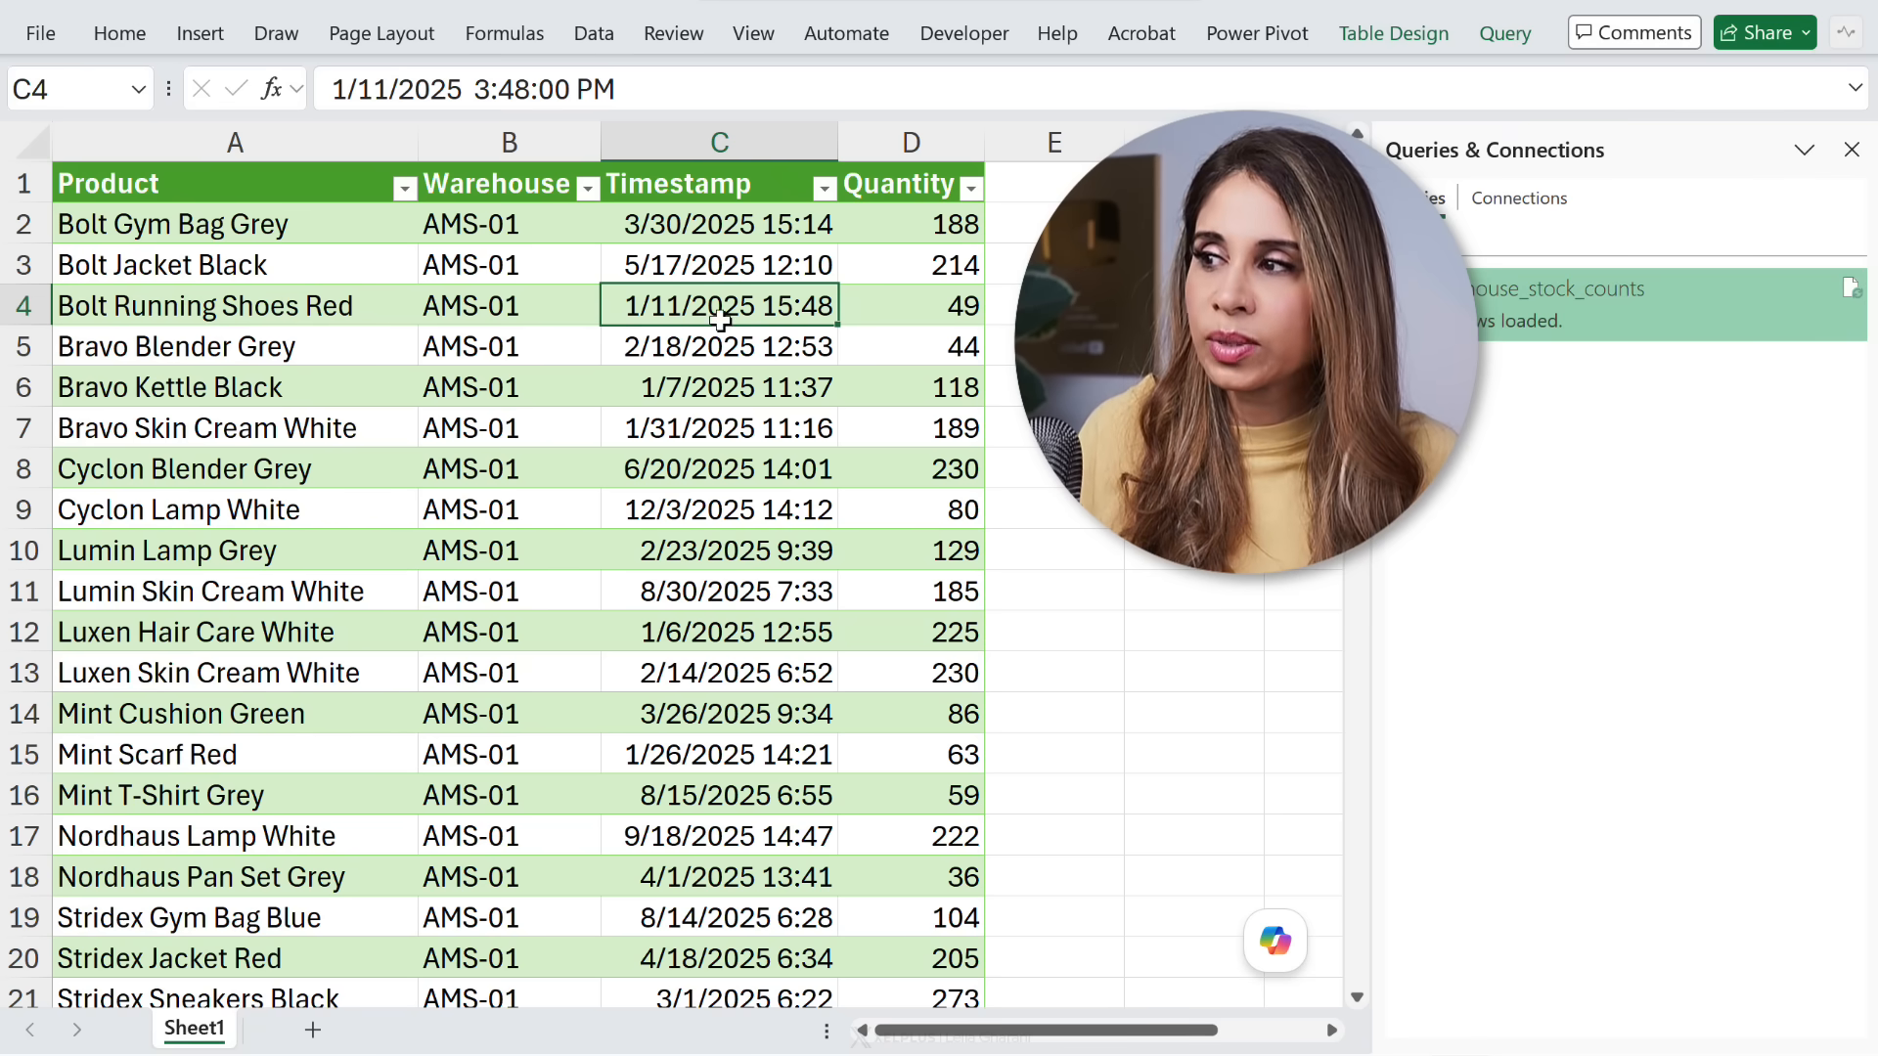
{"action": "left_click", "coordinate": [918, 322]}
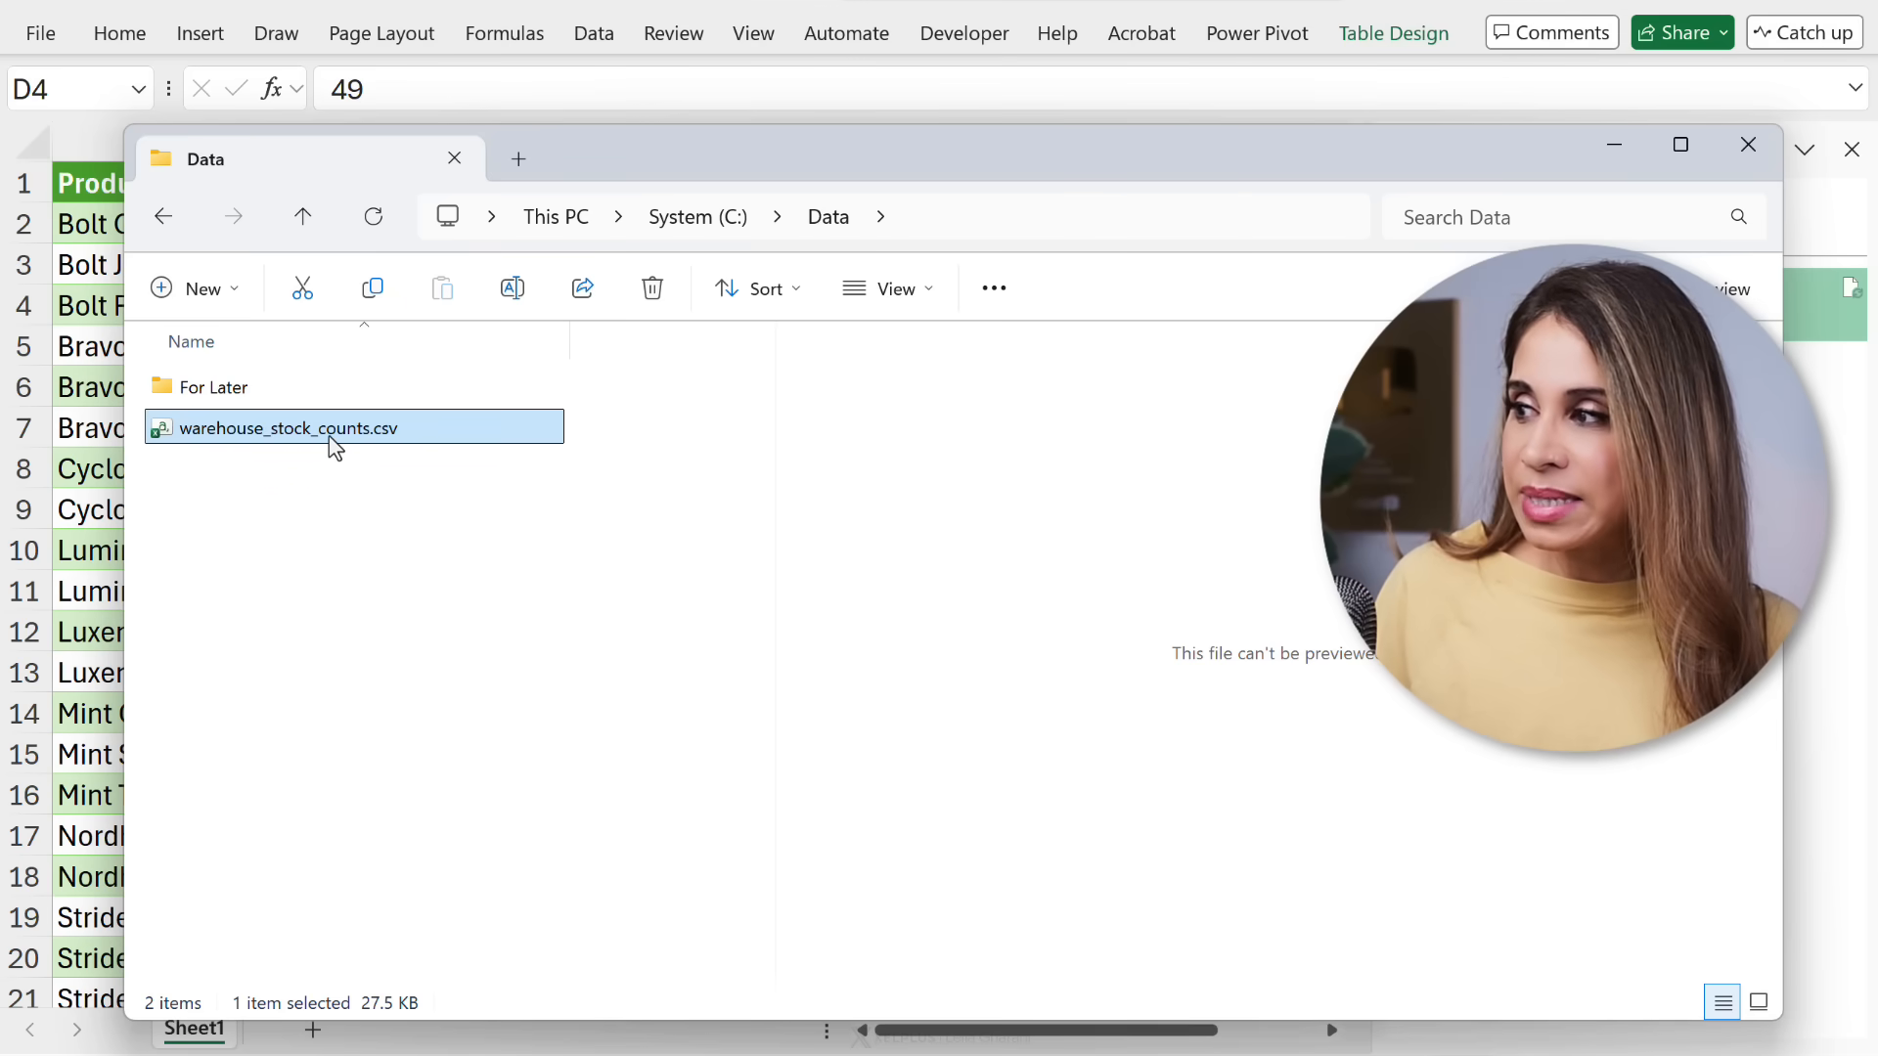
Open the source file warehouse_stock_counts.csv and examine the Bolt Running Shoes Red record for warehouse AMS-01
{"action": "double_click", "coordinate": [328, 437]}
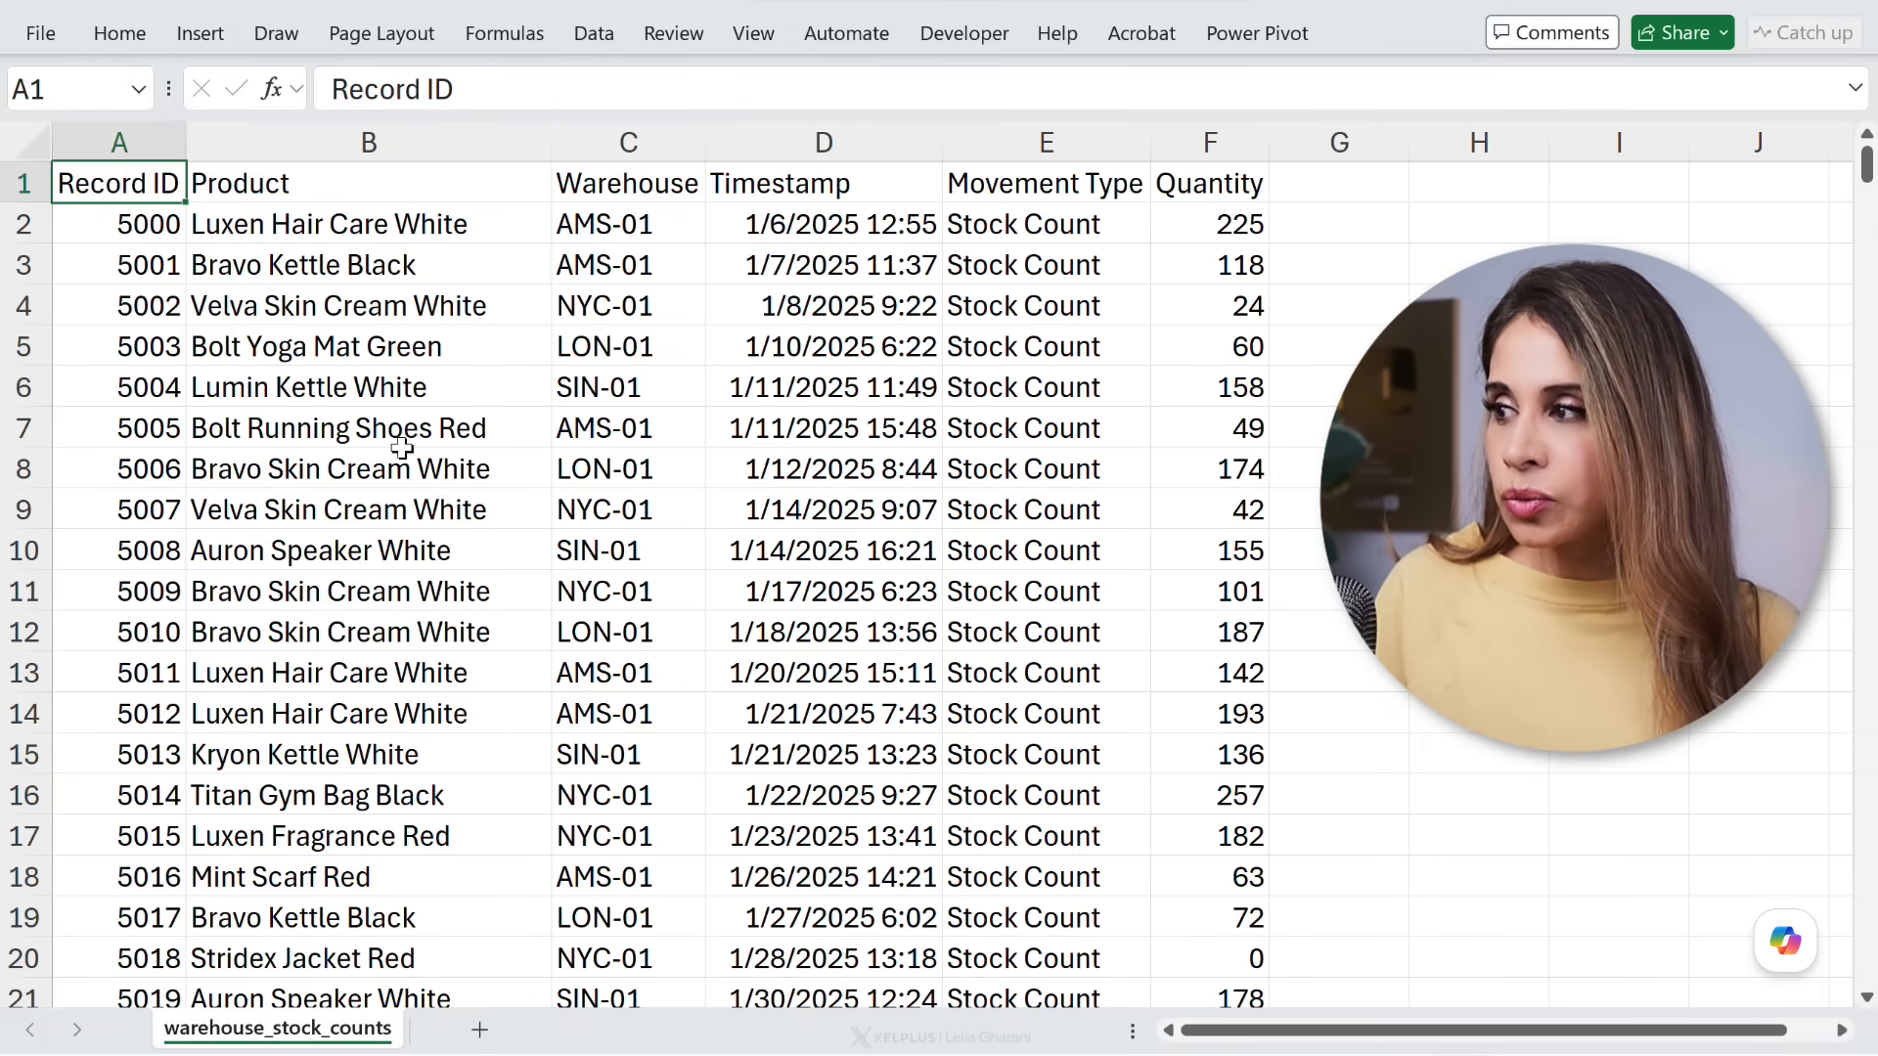
{"action": "left_click", "coordinate": [507, 433]}
{"action": "left_click", "coordinate": [626, 442]}
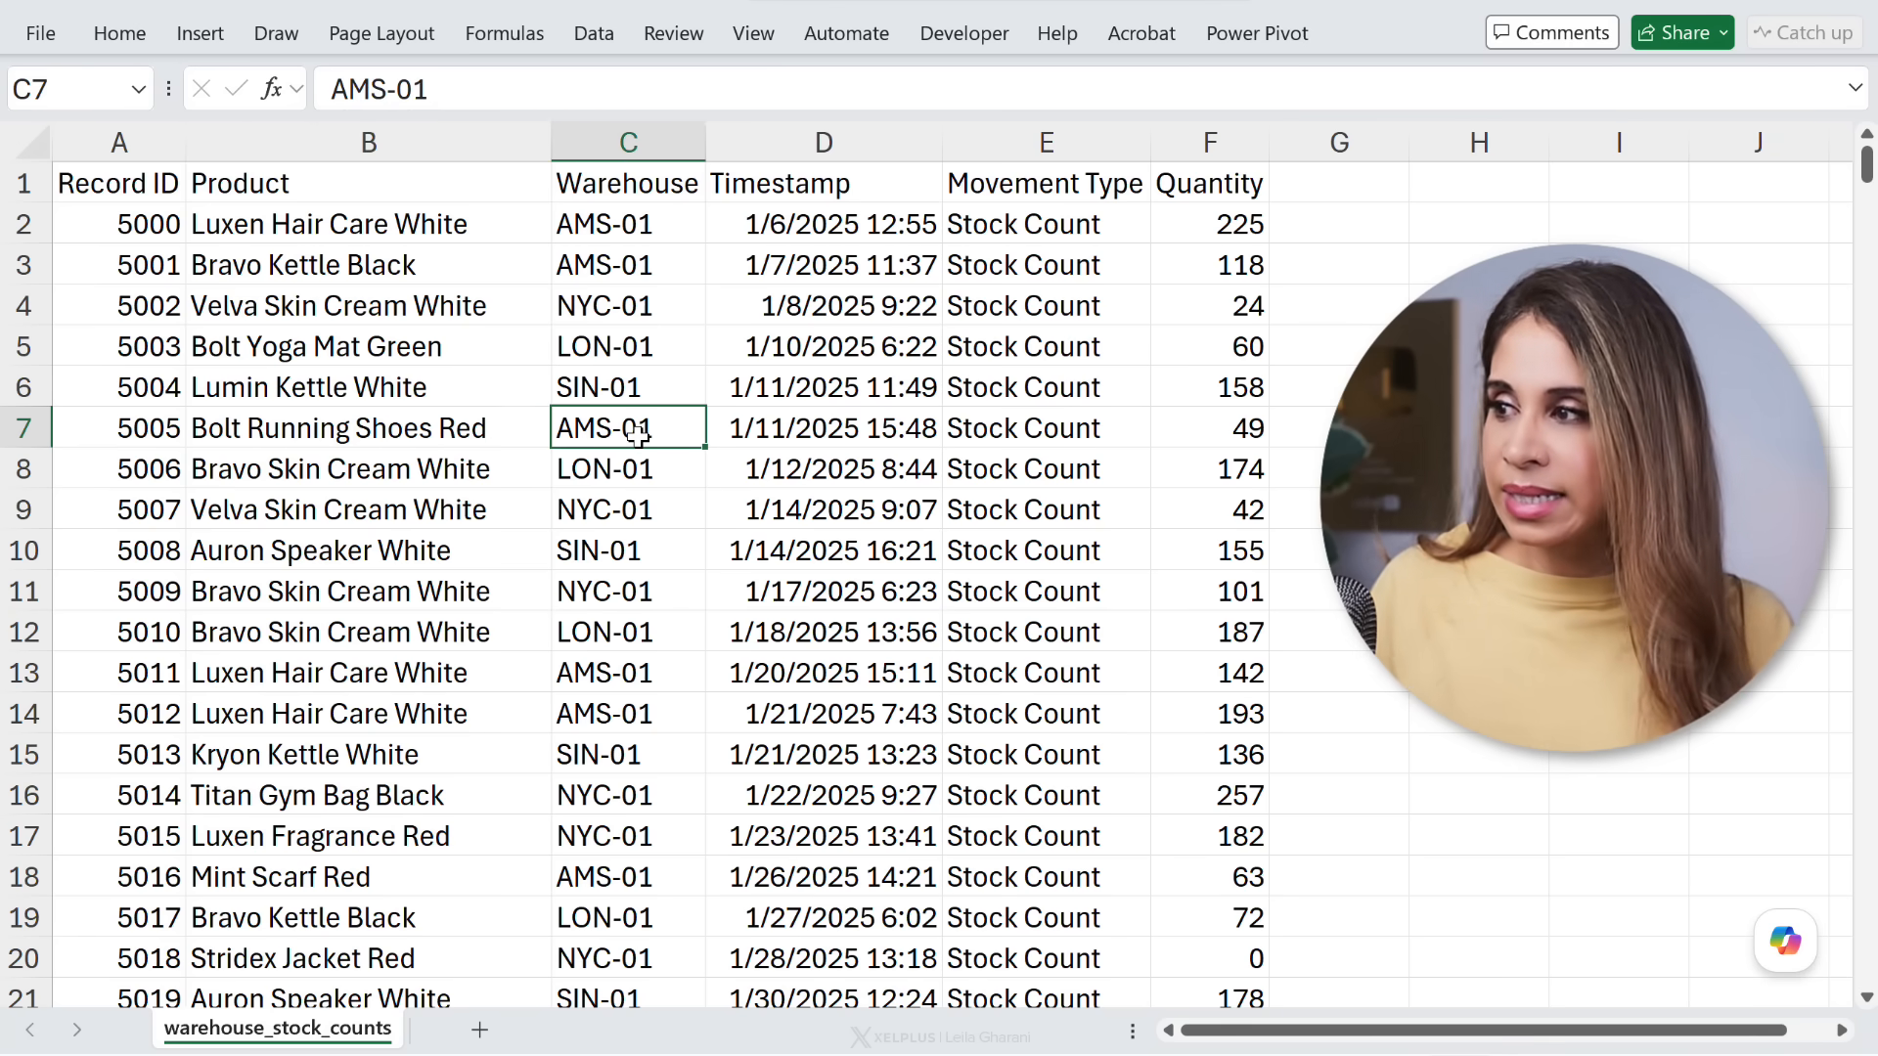
Set up a custom sort of the source stock count data with Warehouse, A to Z, as the first level
{"action": "left_click", "coordinate": [1224, 225]}
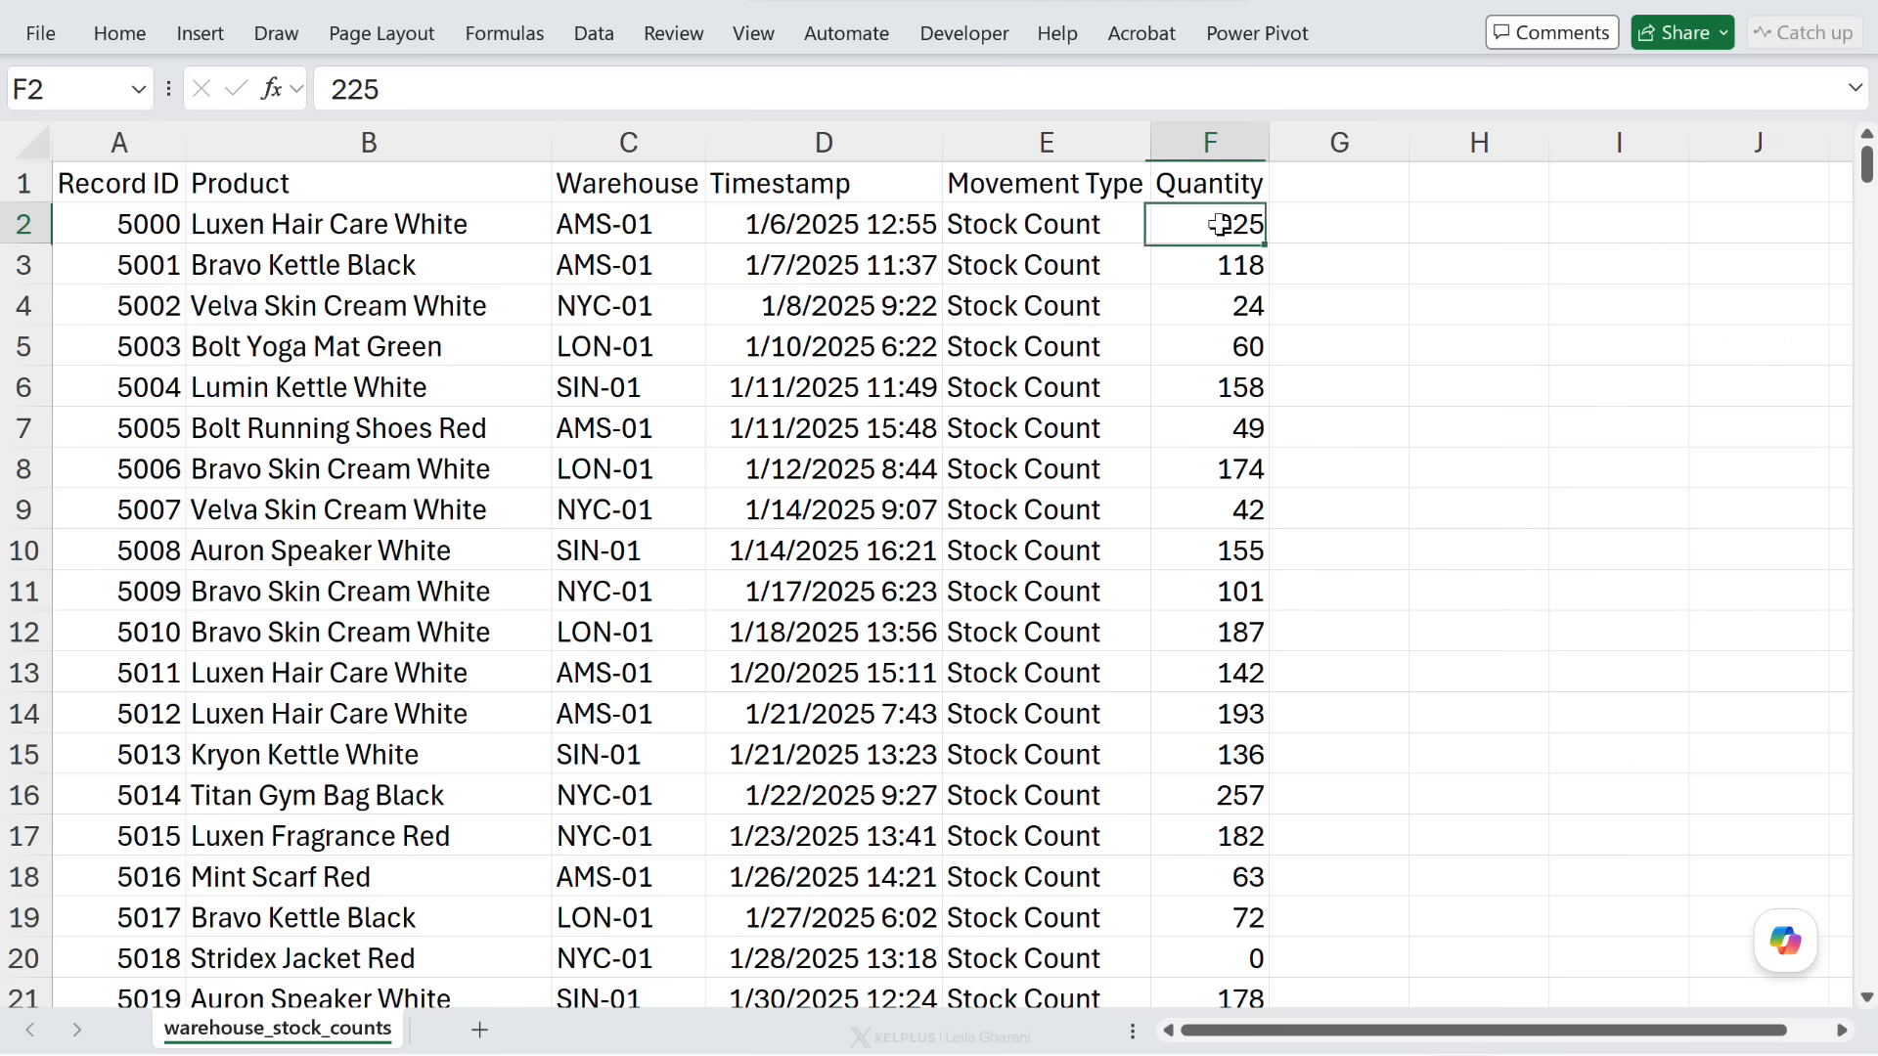
{"action": "right_click", "coordinate": [1224, 225]}
{"action": "mouse_move", "coordinate": [1331, 680]}
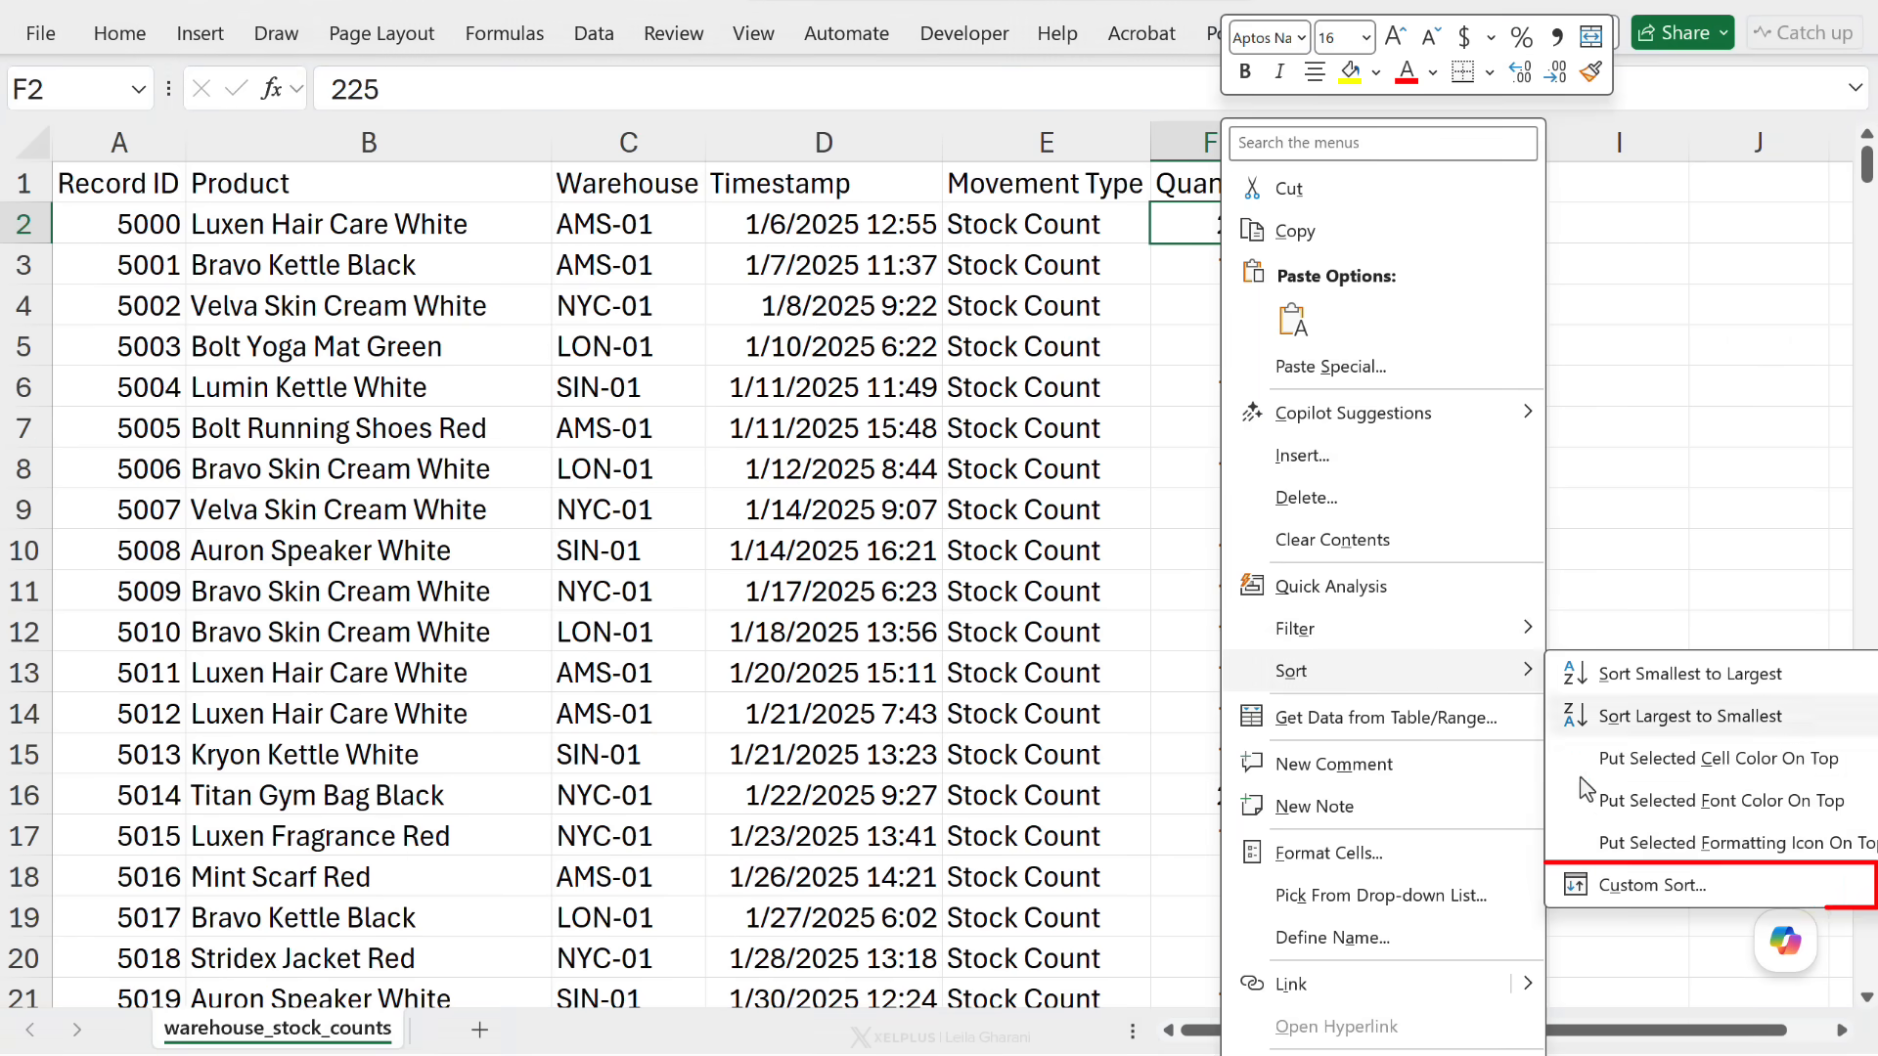
{"action": "left_click", "coordinate": [1619, 892]}
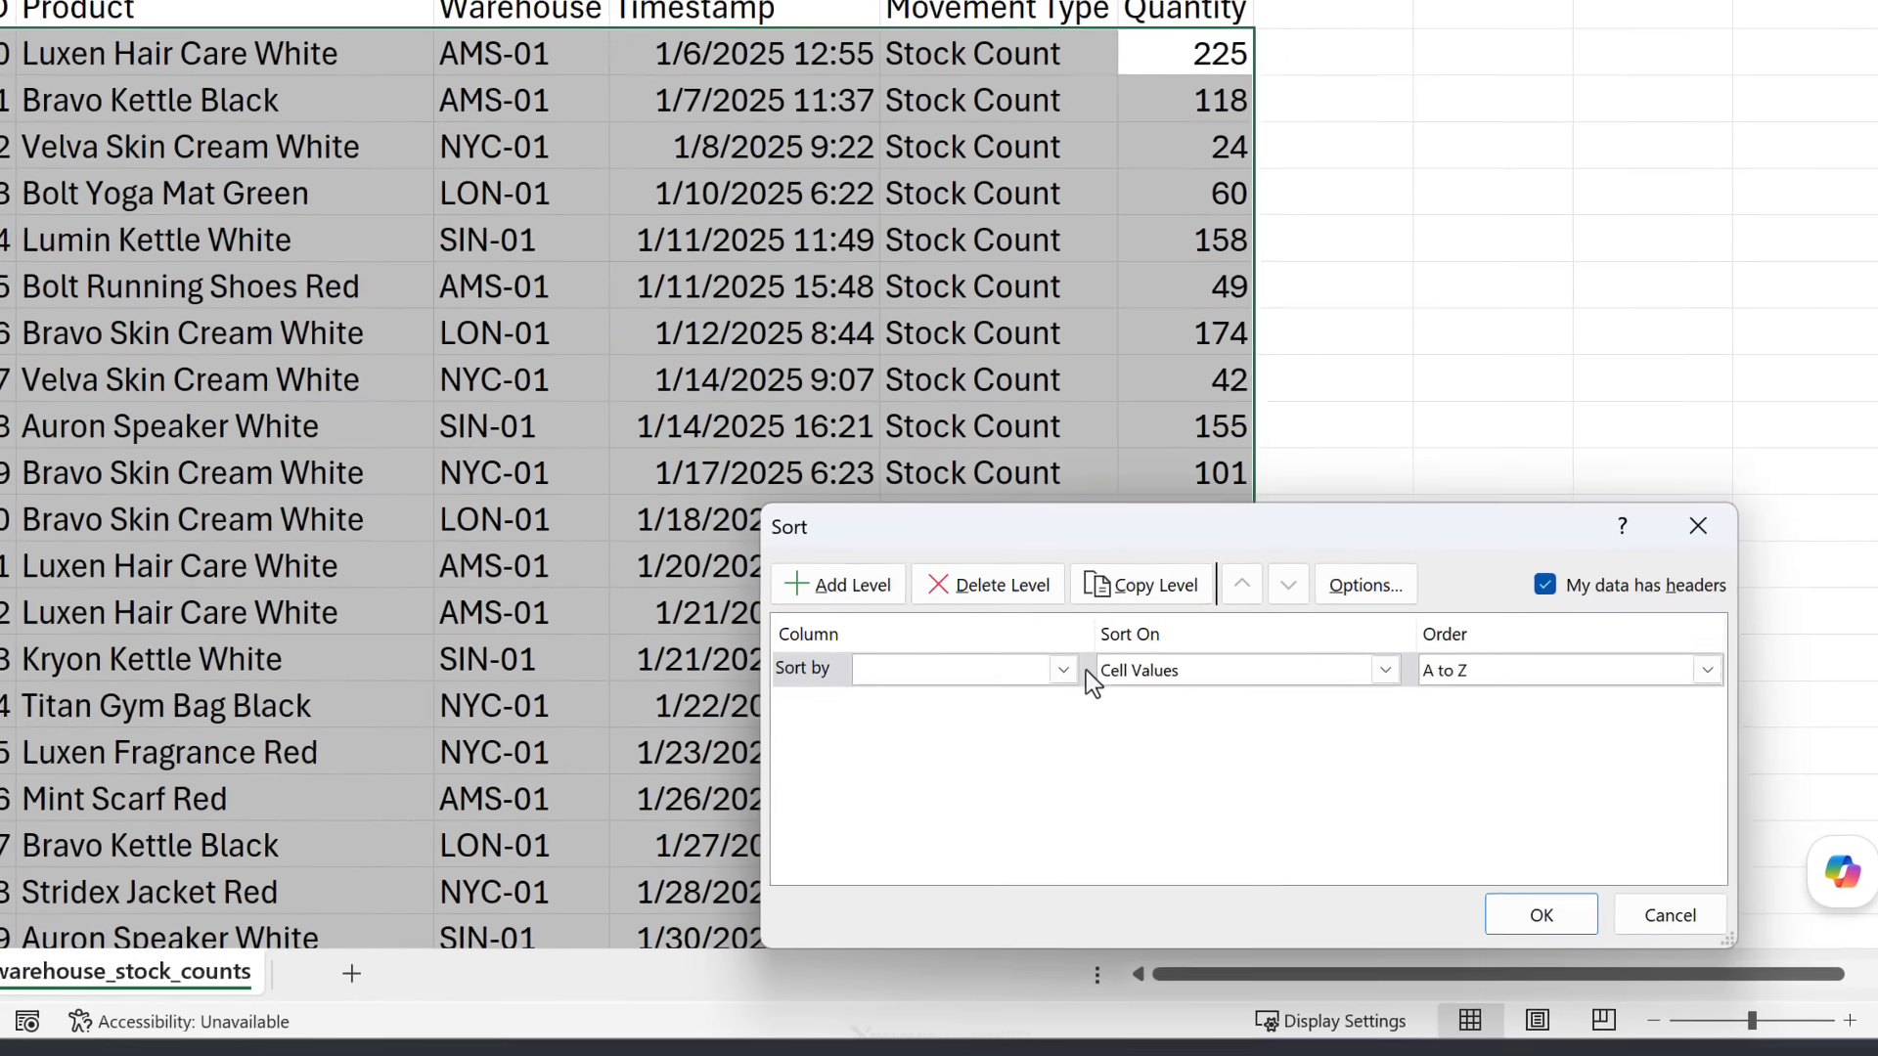
{"action": "left_click", "coordinate": [1103, 764]}
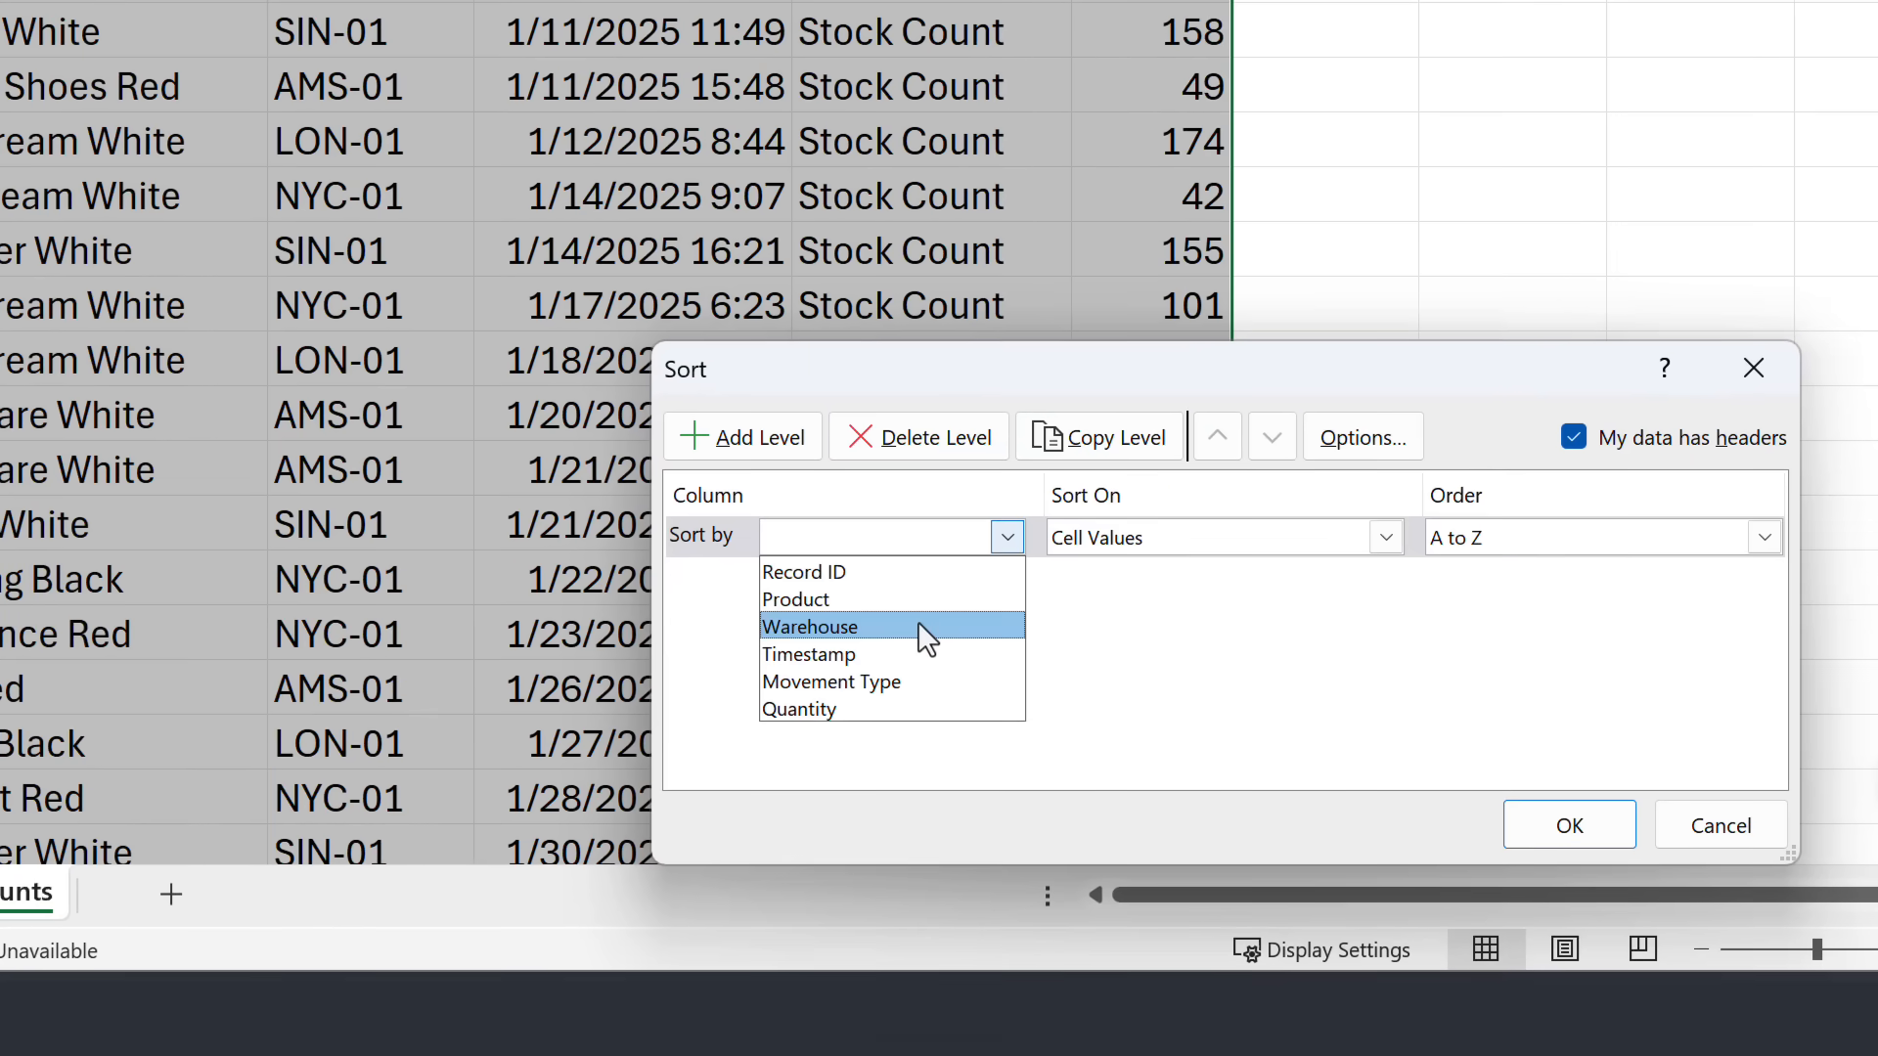
{"action": "left_click", "coordinate": [917, 631]}
Add Product (A to Z) and Timestamp (Oldest to Newest) as the second and third sort levels and apply the sort
{"action": "left_click", "coordinate": [749, 440]}
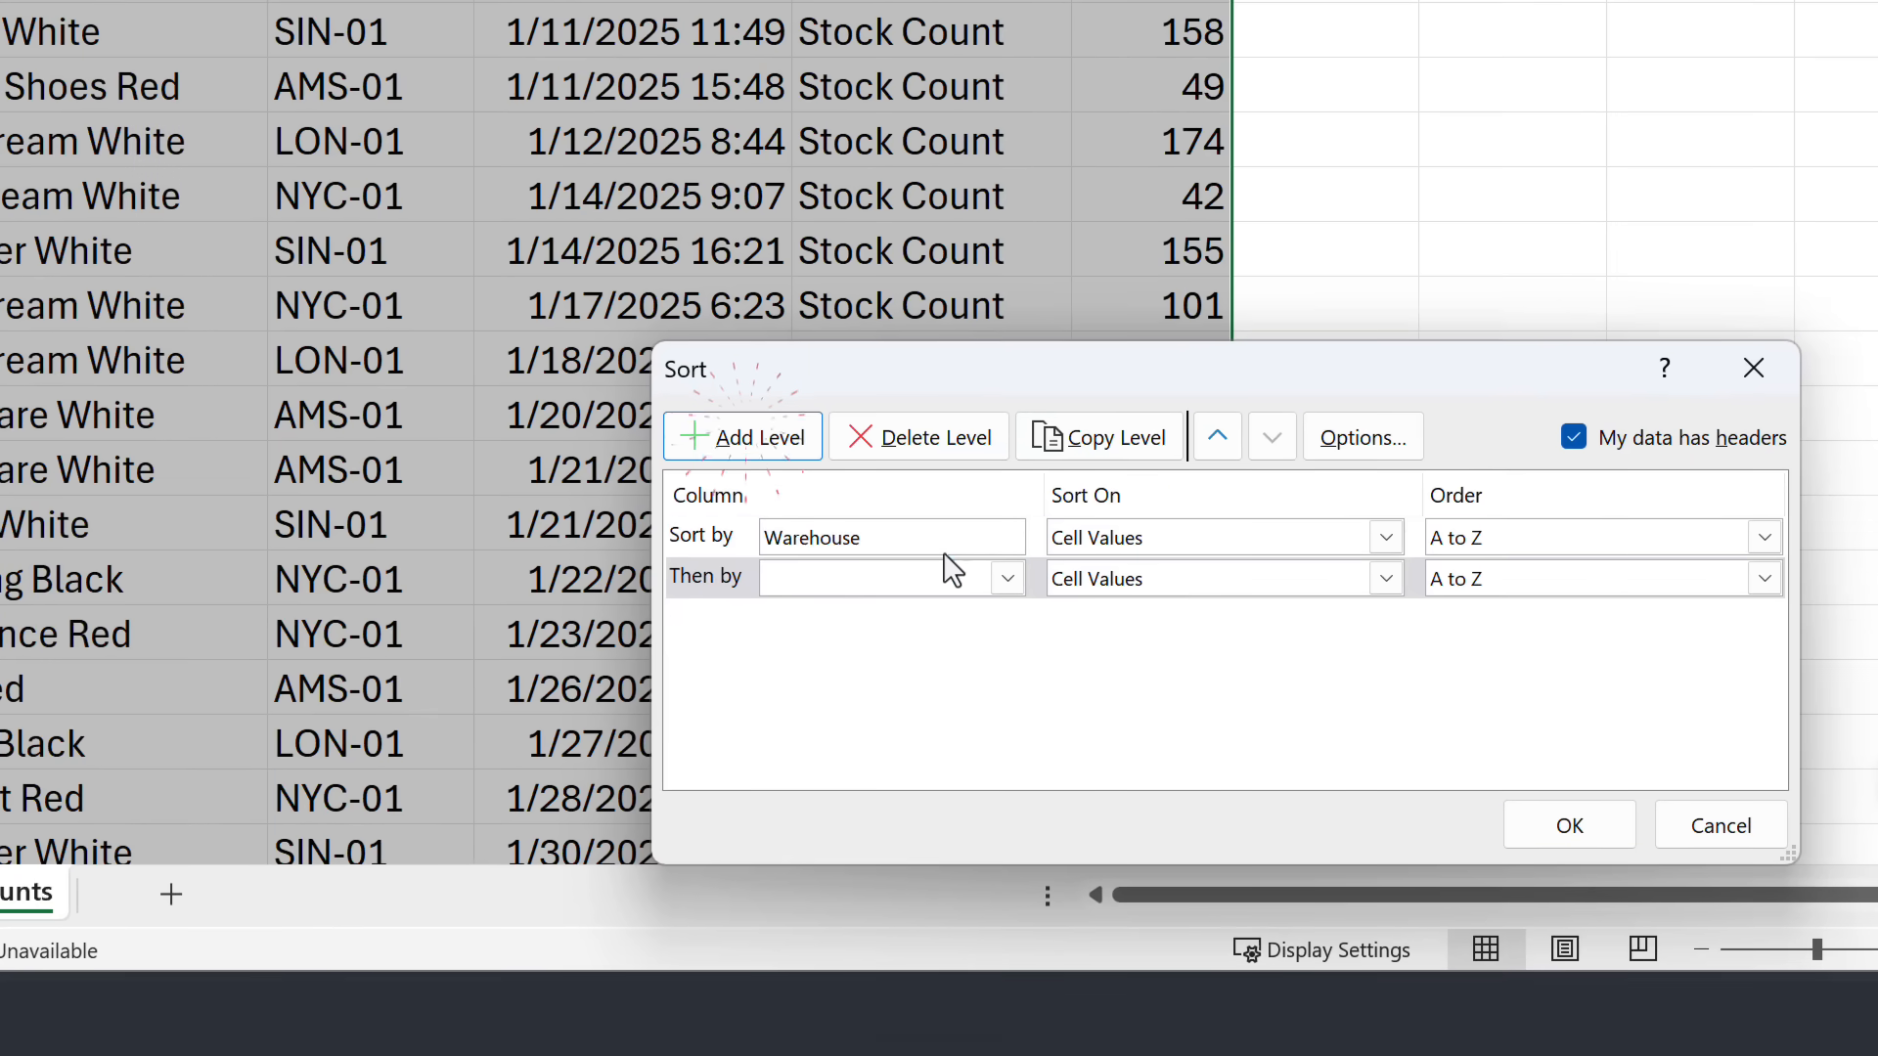
{"action": "left_click", "coordinate": [1008, 578]}
{"action": "left_click", "coordinate": [895, 638]}
{"action": "left_click", "coordinate": [779, 457]}
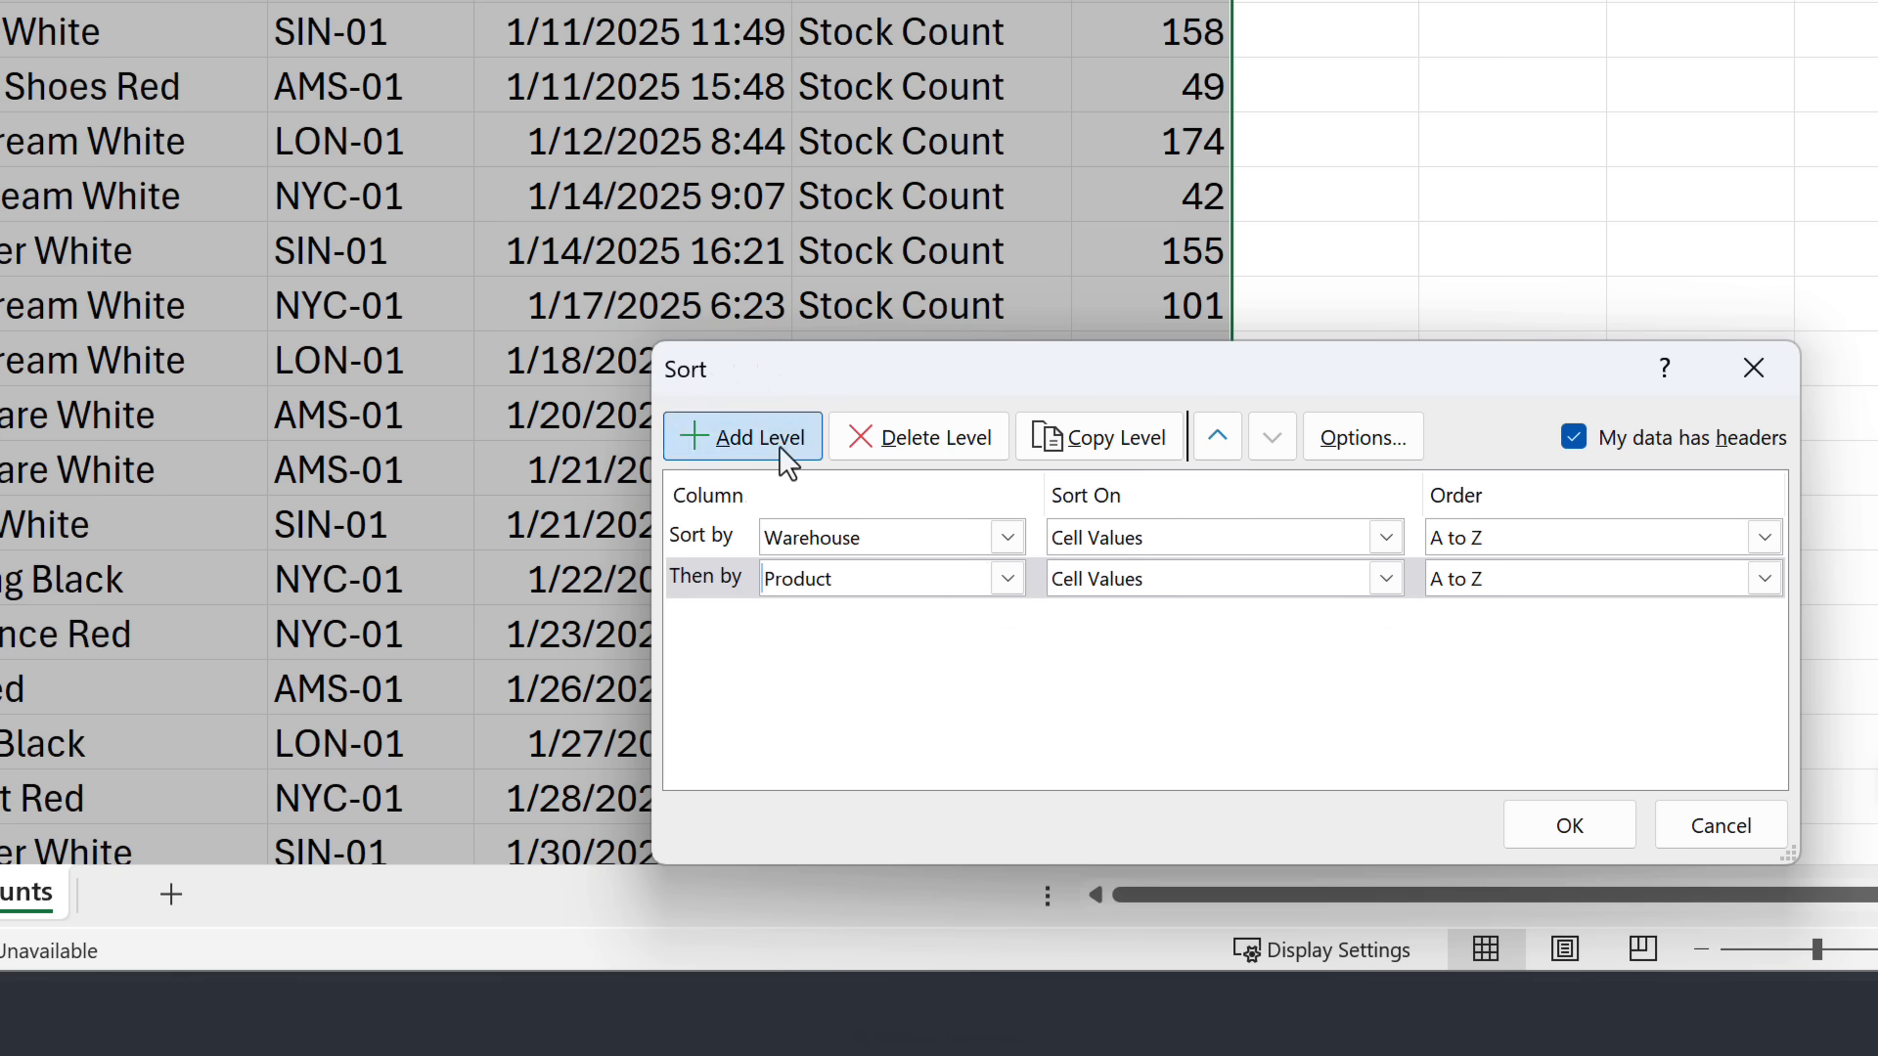
{"action": "left_click", "coordinate": [1004, 626]}
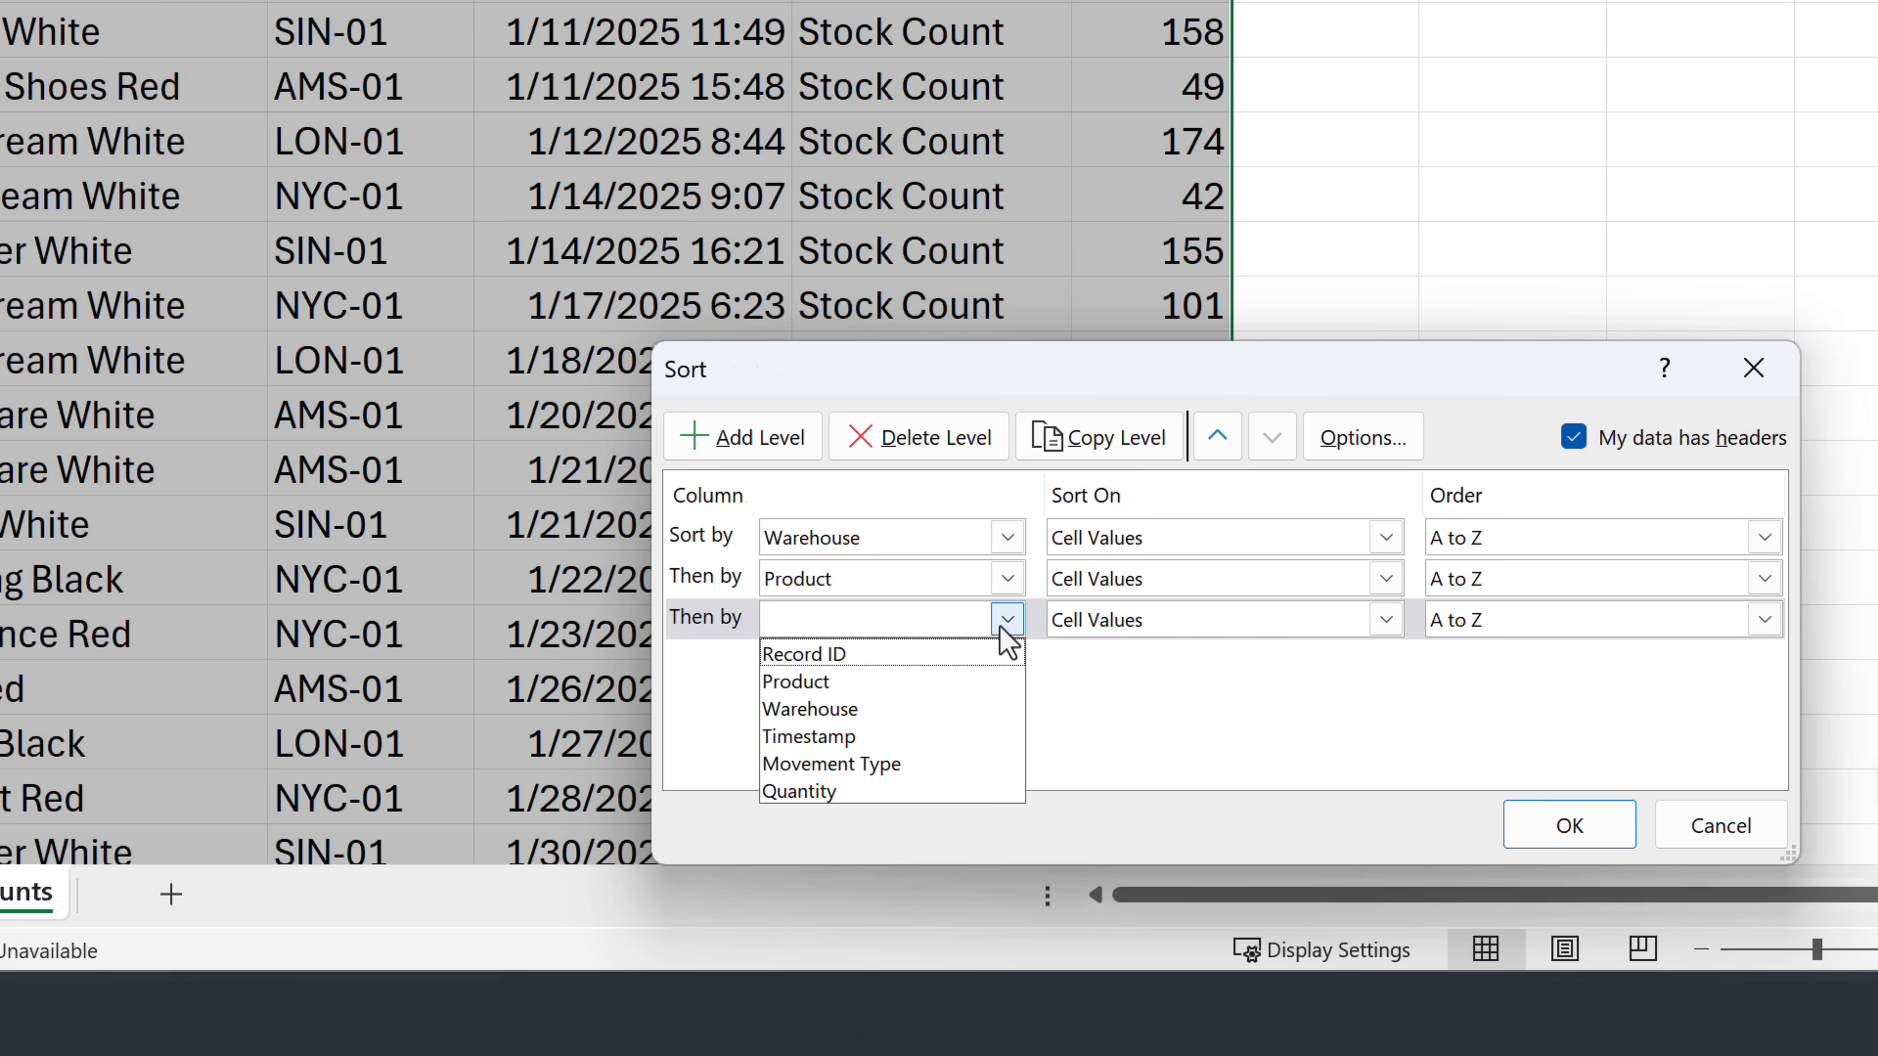
{"action": "left_click", "coordinate": [906, 736]}
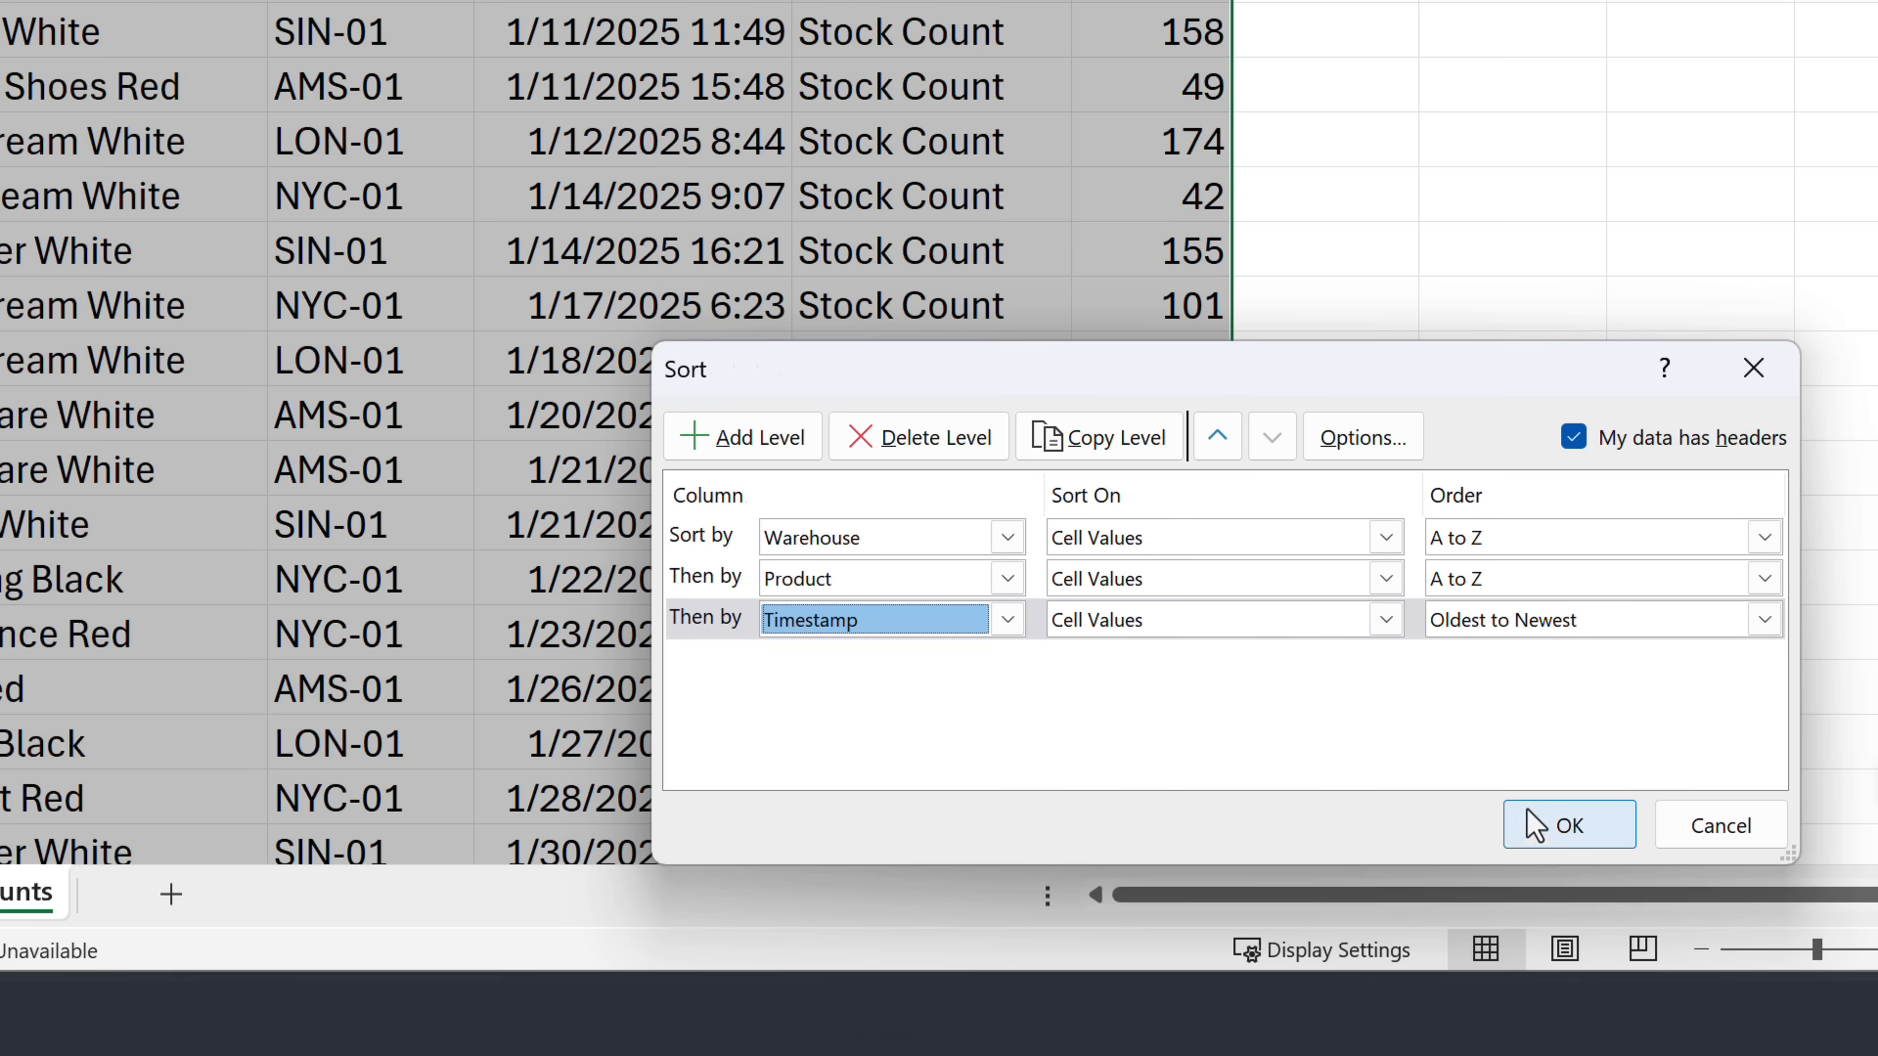
{"action": "left_click", "coordinate": [1564, 826]}
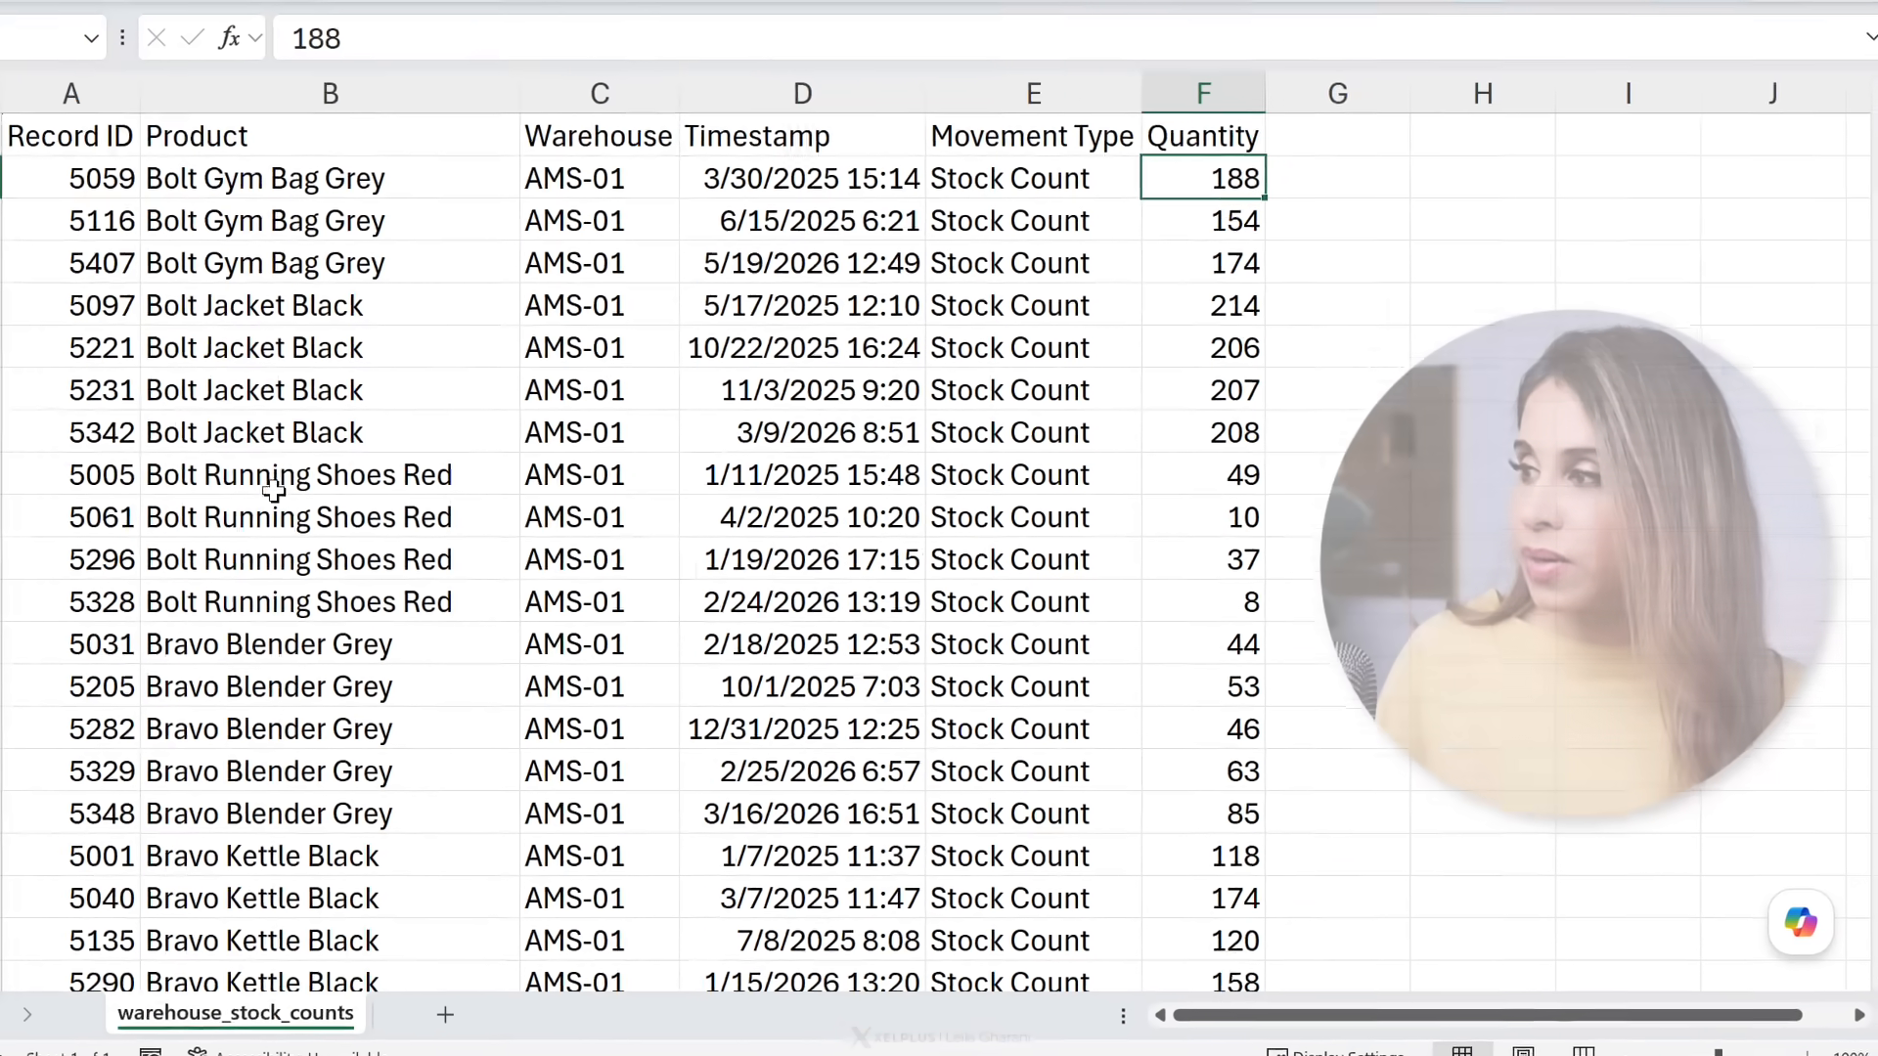
Compare the timestamp and quantity of the newest Bolt Running Shoes Red record for AMS-01 in the source with the query table's row
{"action": "left_click_drag", "start_coordinate": [143, 369], "coordinate": [283, 509]}
{"action": "left_click", "coordinate": [611, 625]}
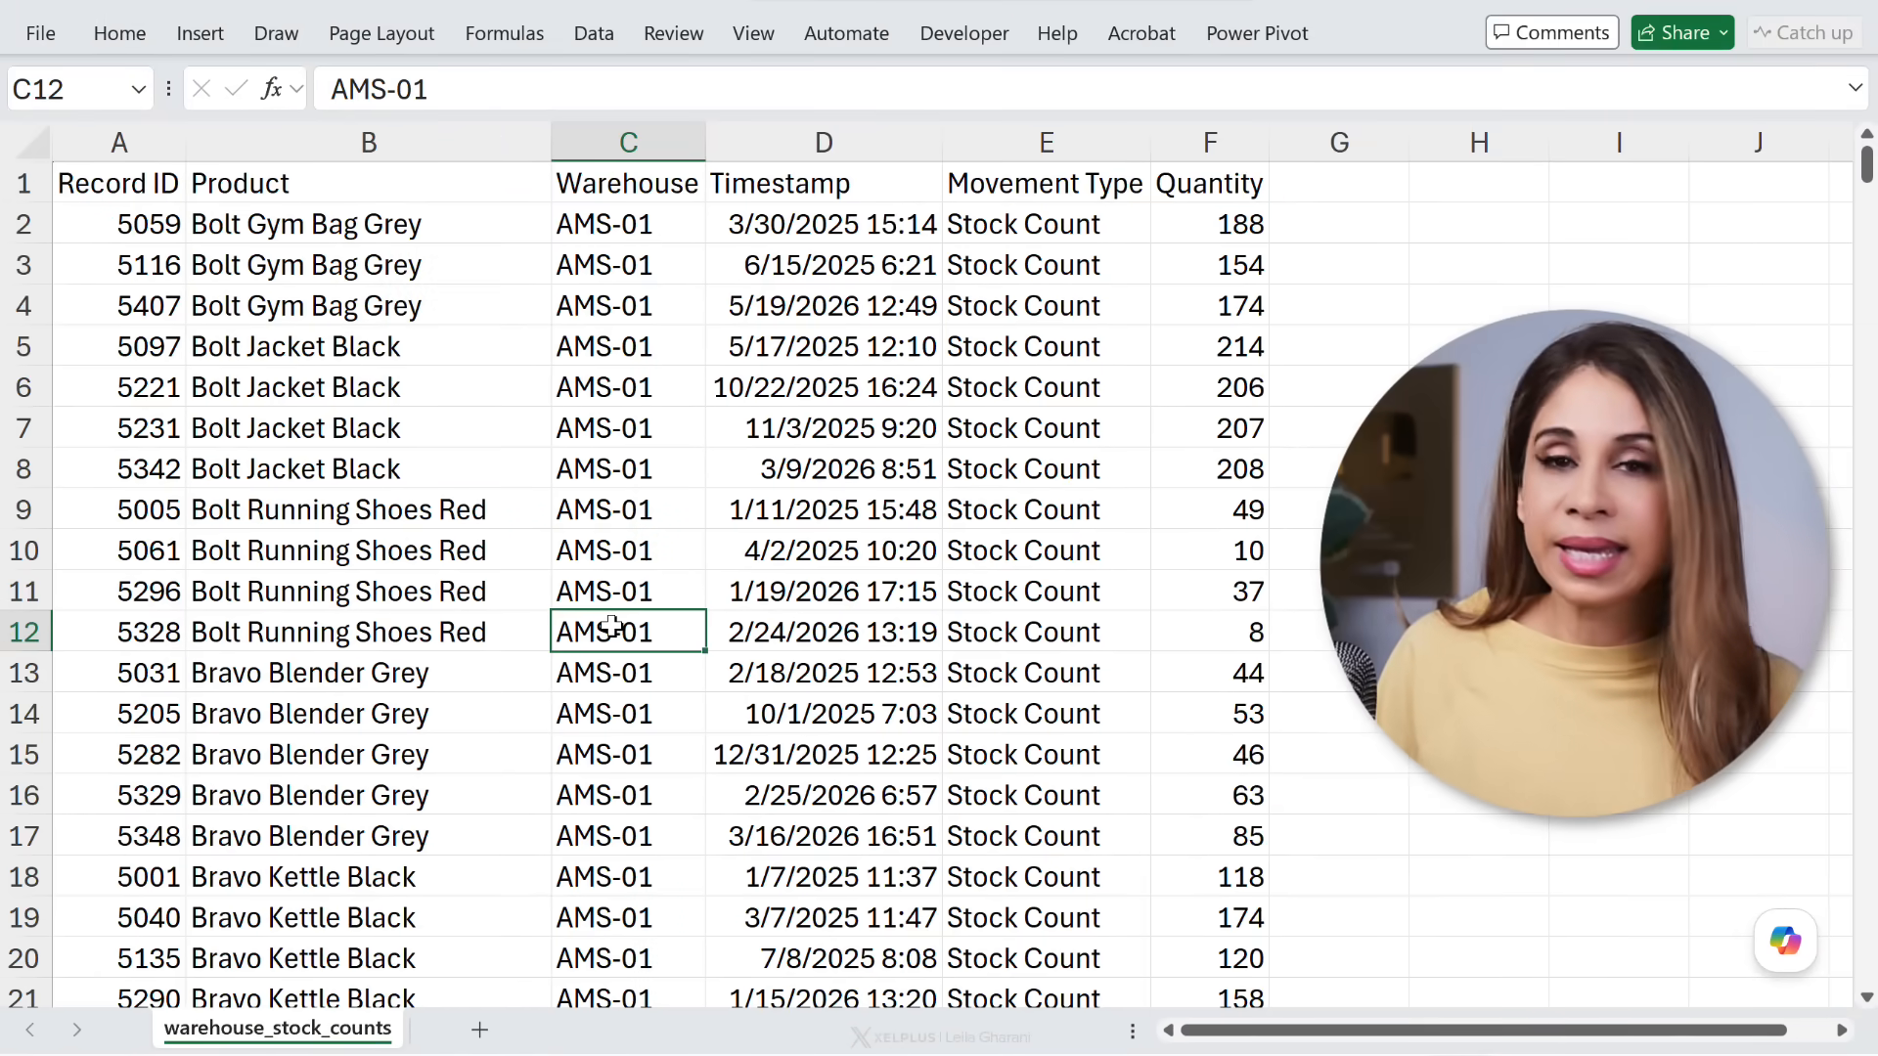
{"action": "left_click", "coordinate": [795, 634]}
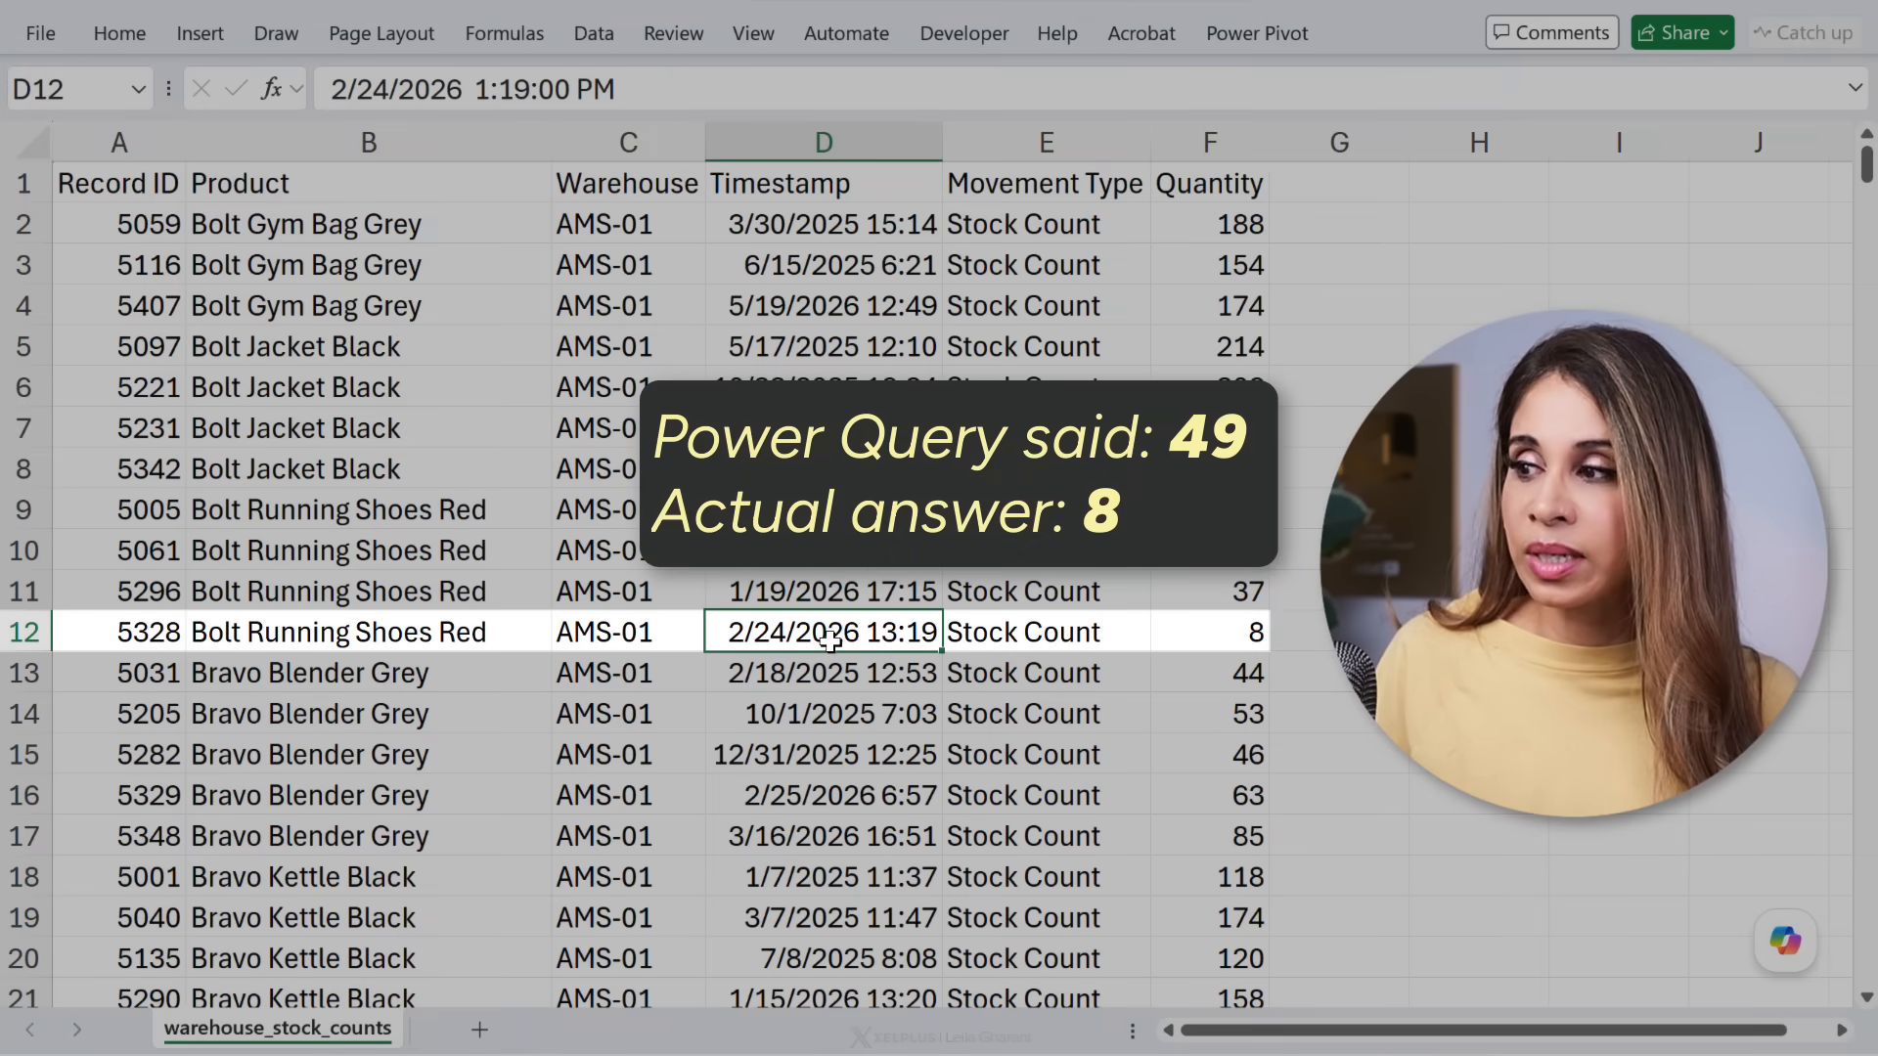
{"action": "left_click", "coordinate": [1188, 623]}
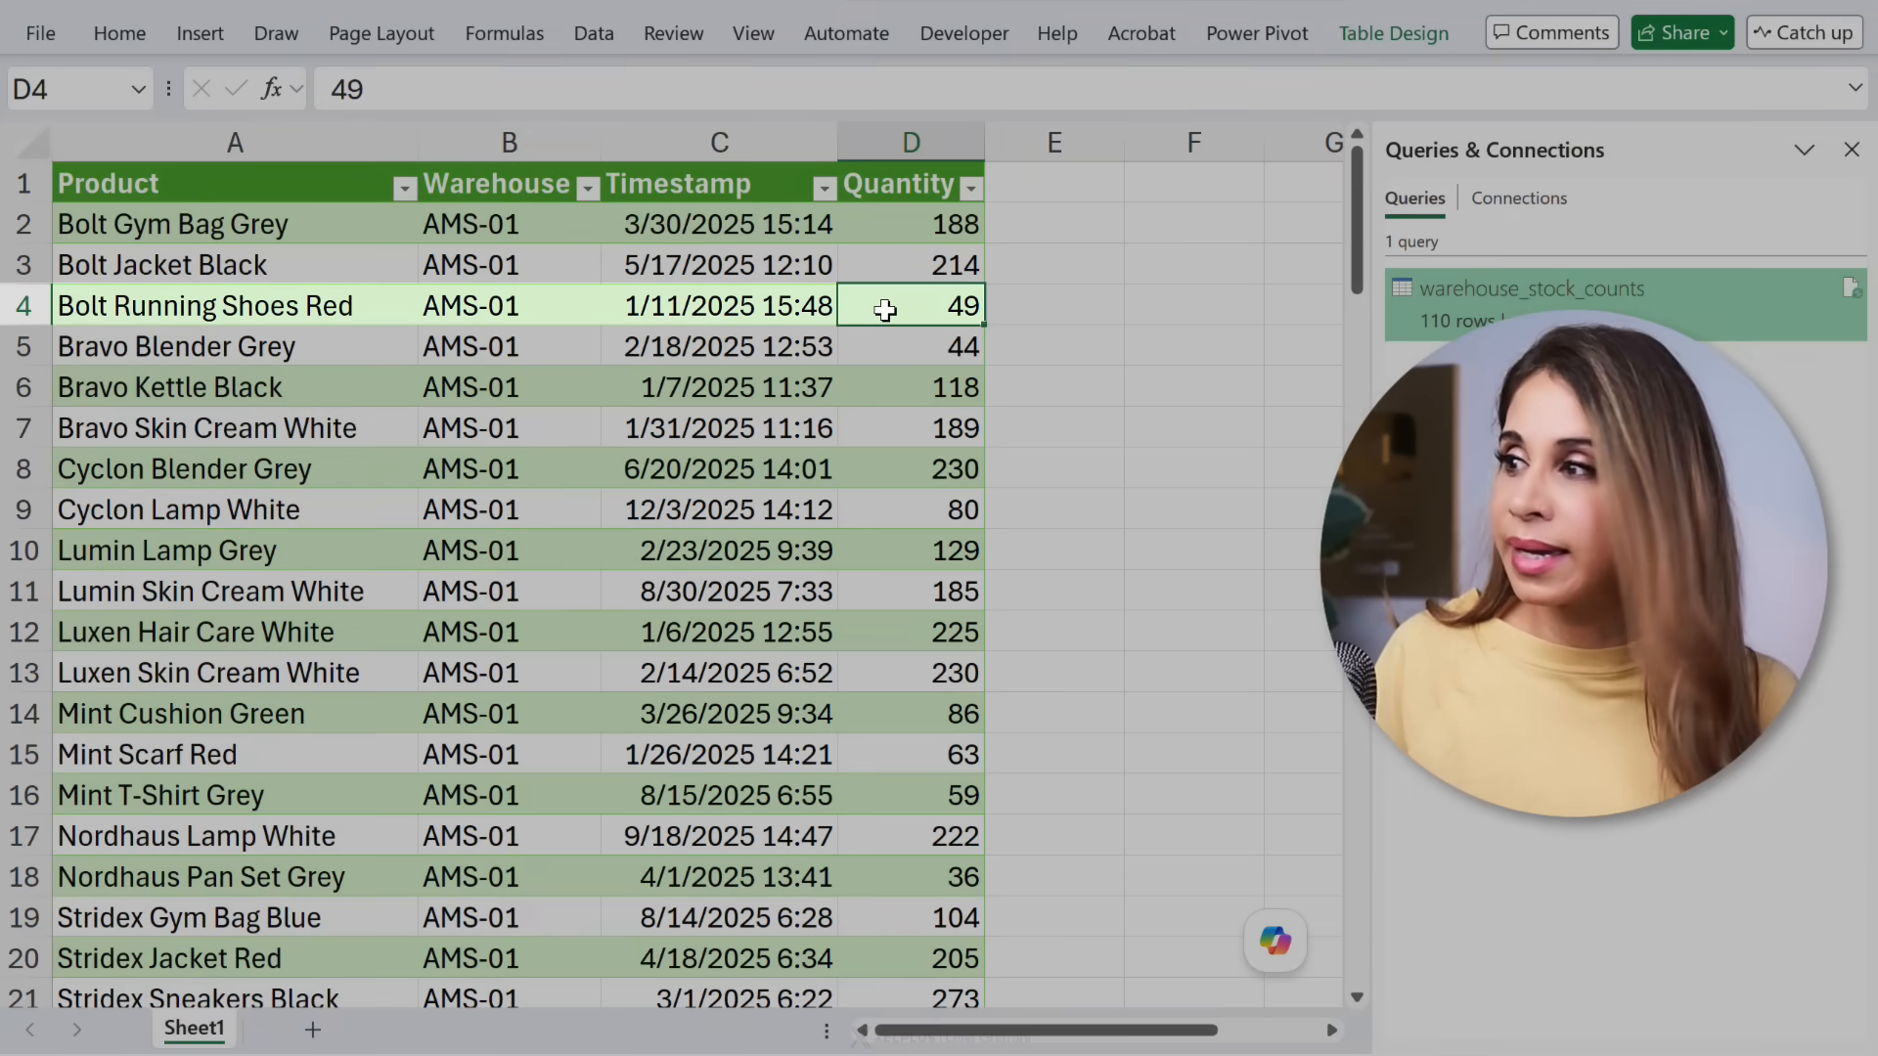
{"action": "left_click", "coordinate": [673, 307]}
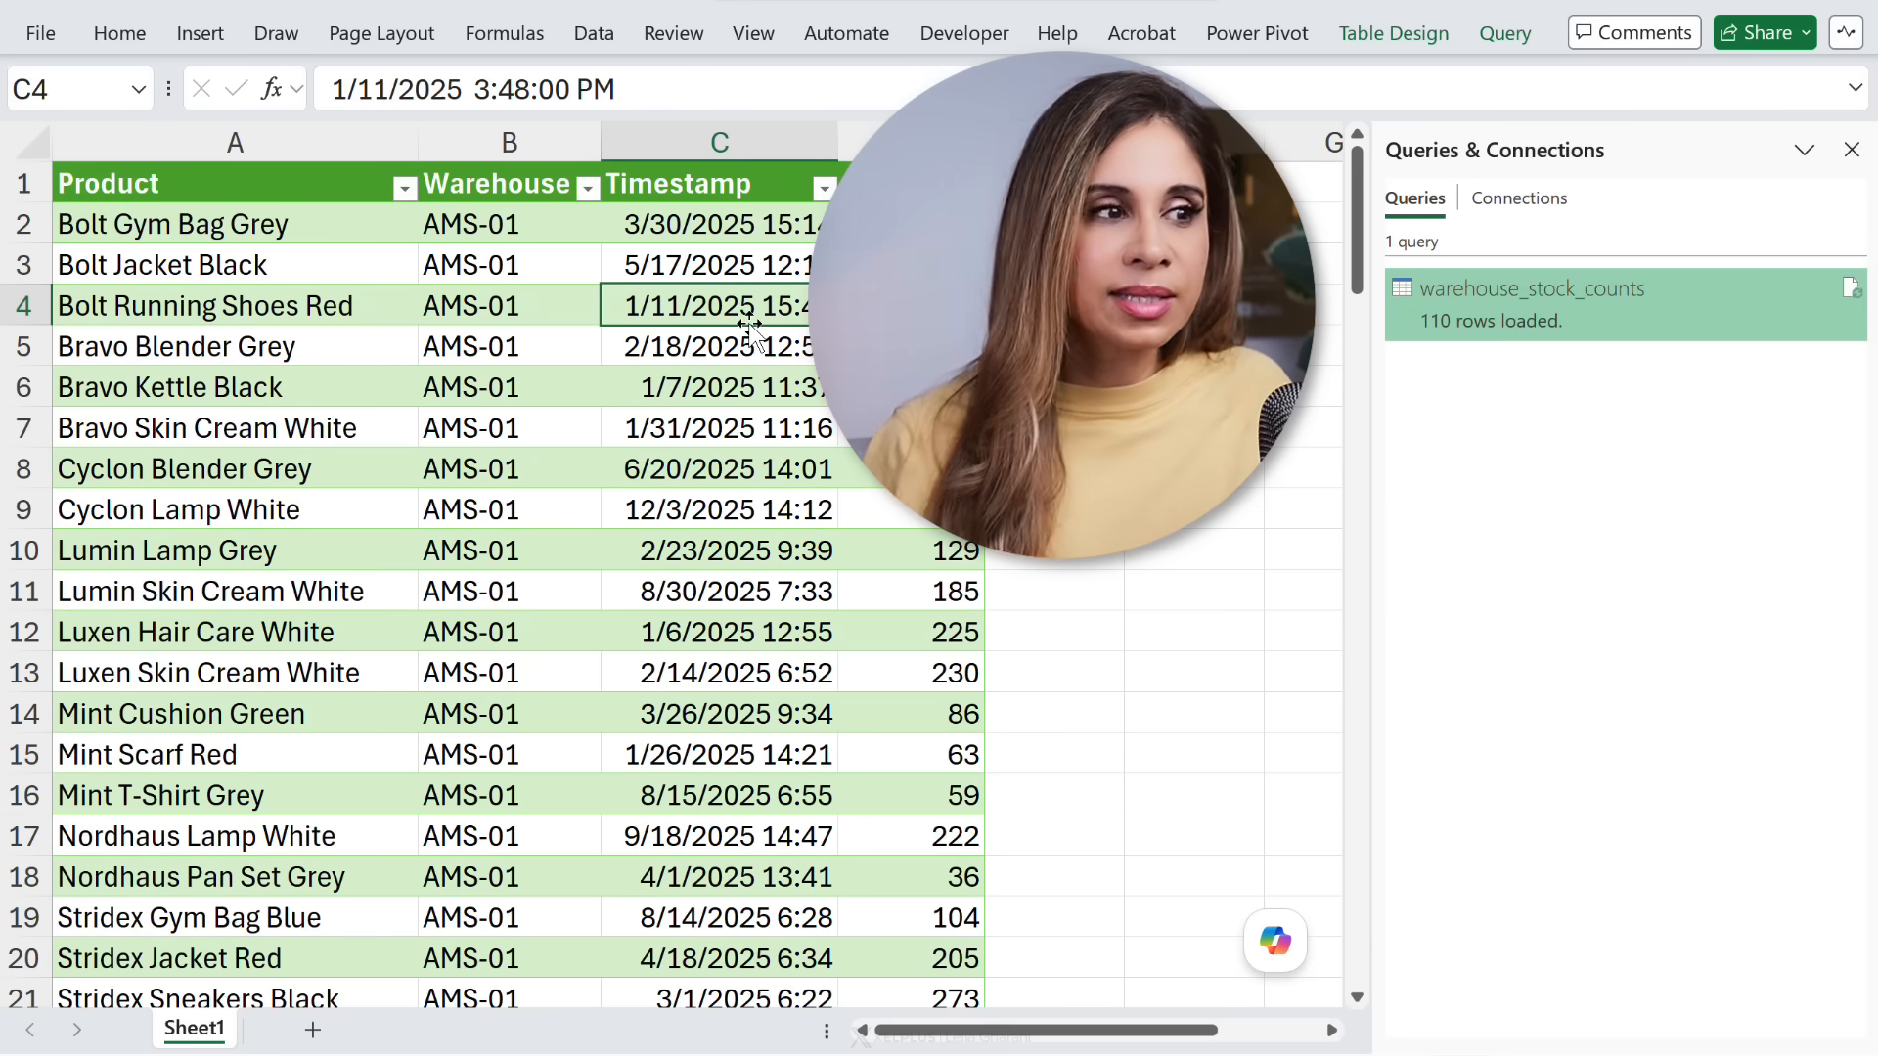
Reopen the warehouse_stock_counts query for editing and go to its first Sorted Rows step
{"action": "double_click", "coordinate": [1515, 321]}
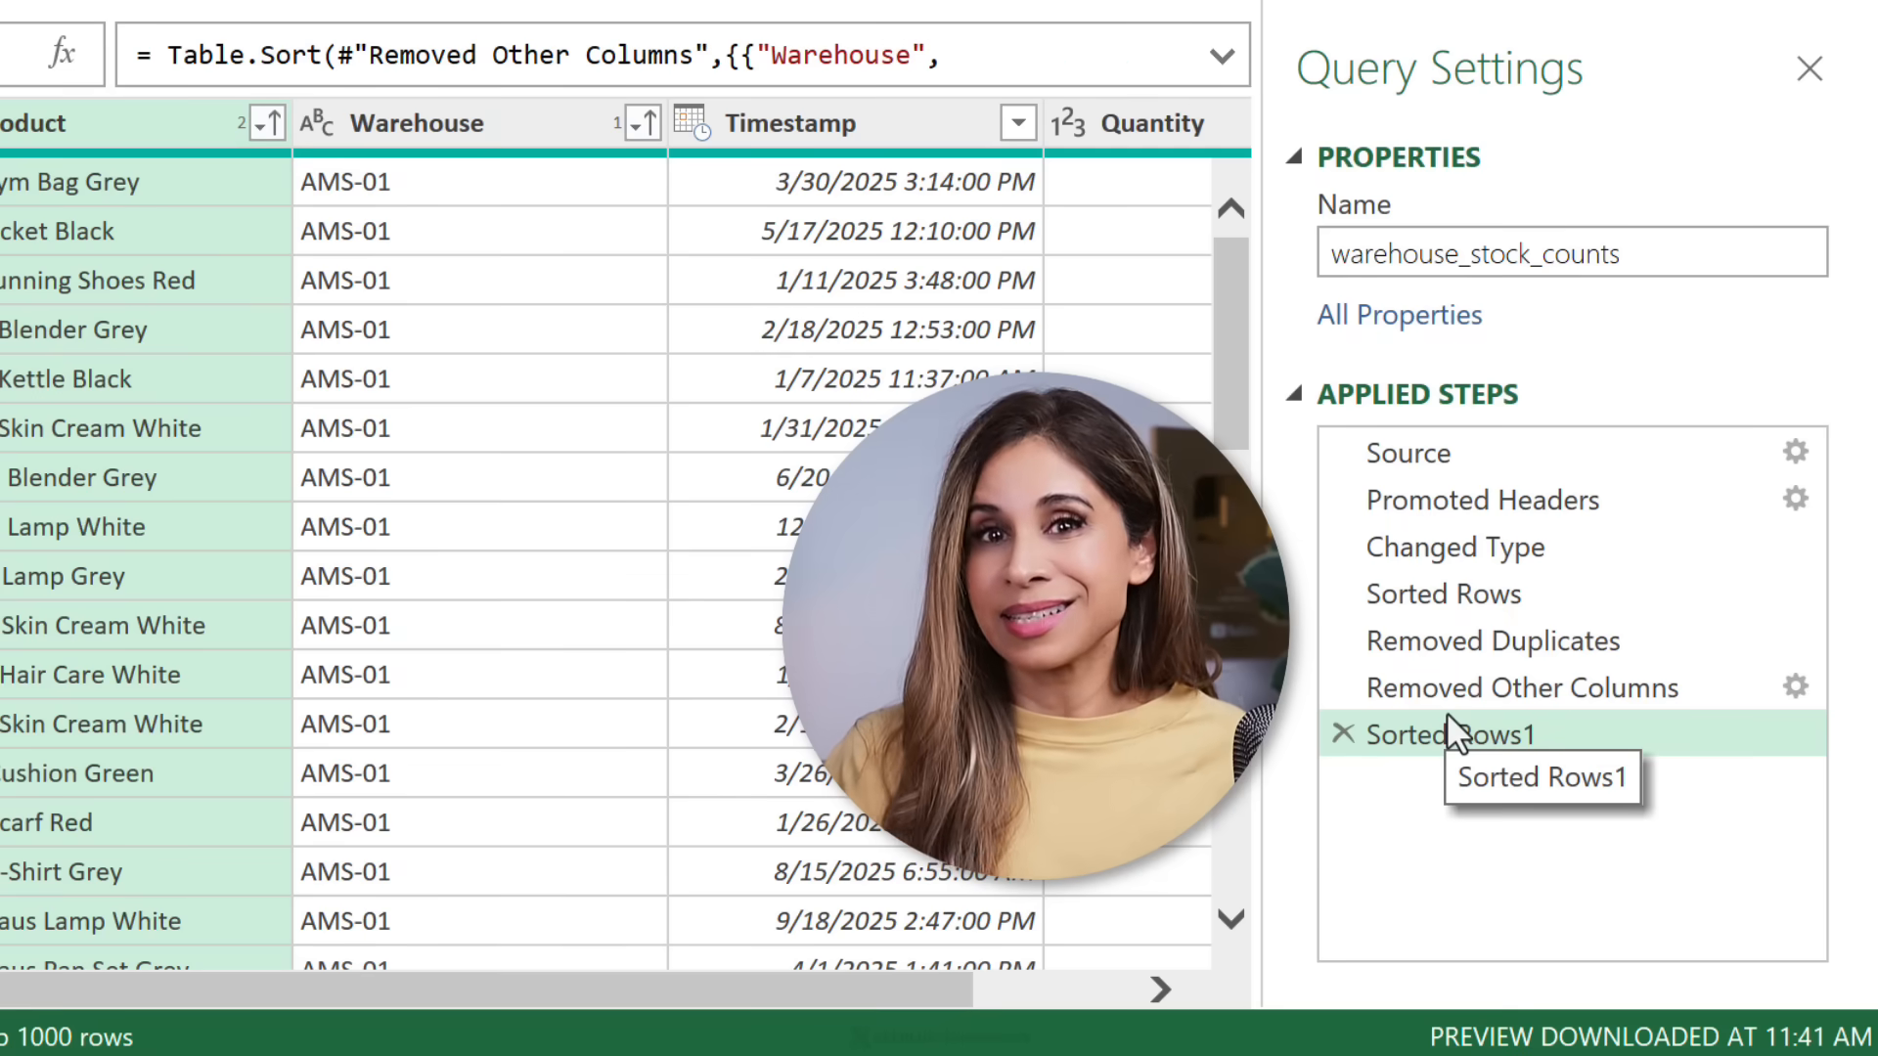
{"action": "left_click", "coordinate": [1467, 593]}
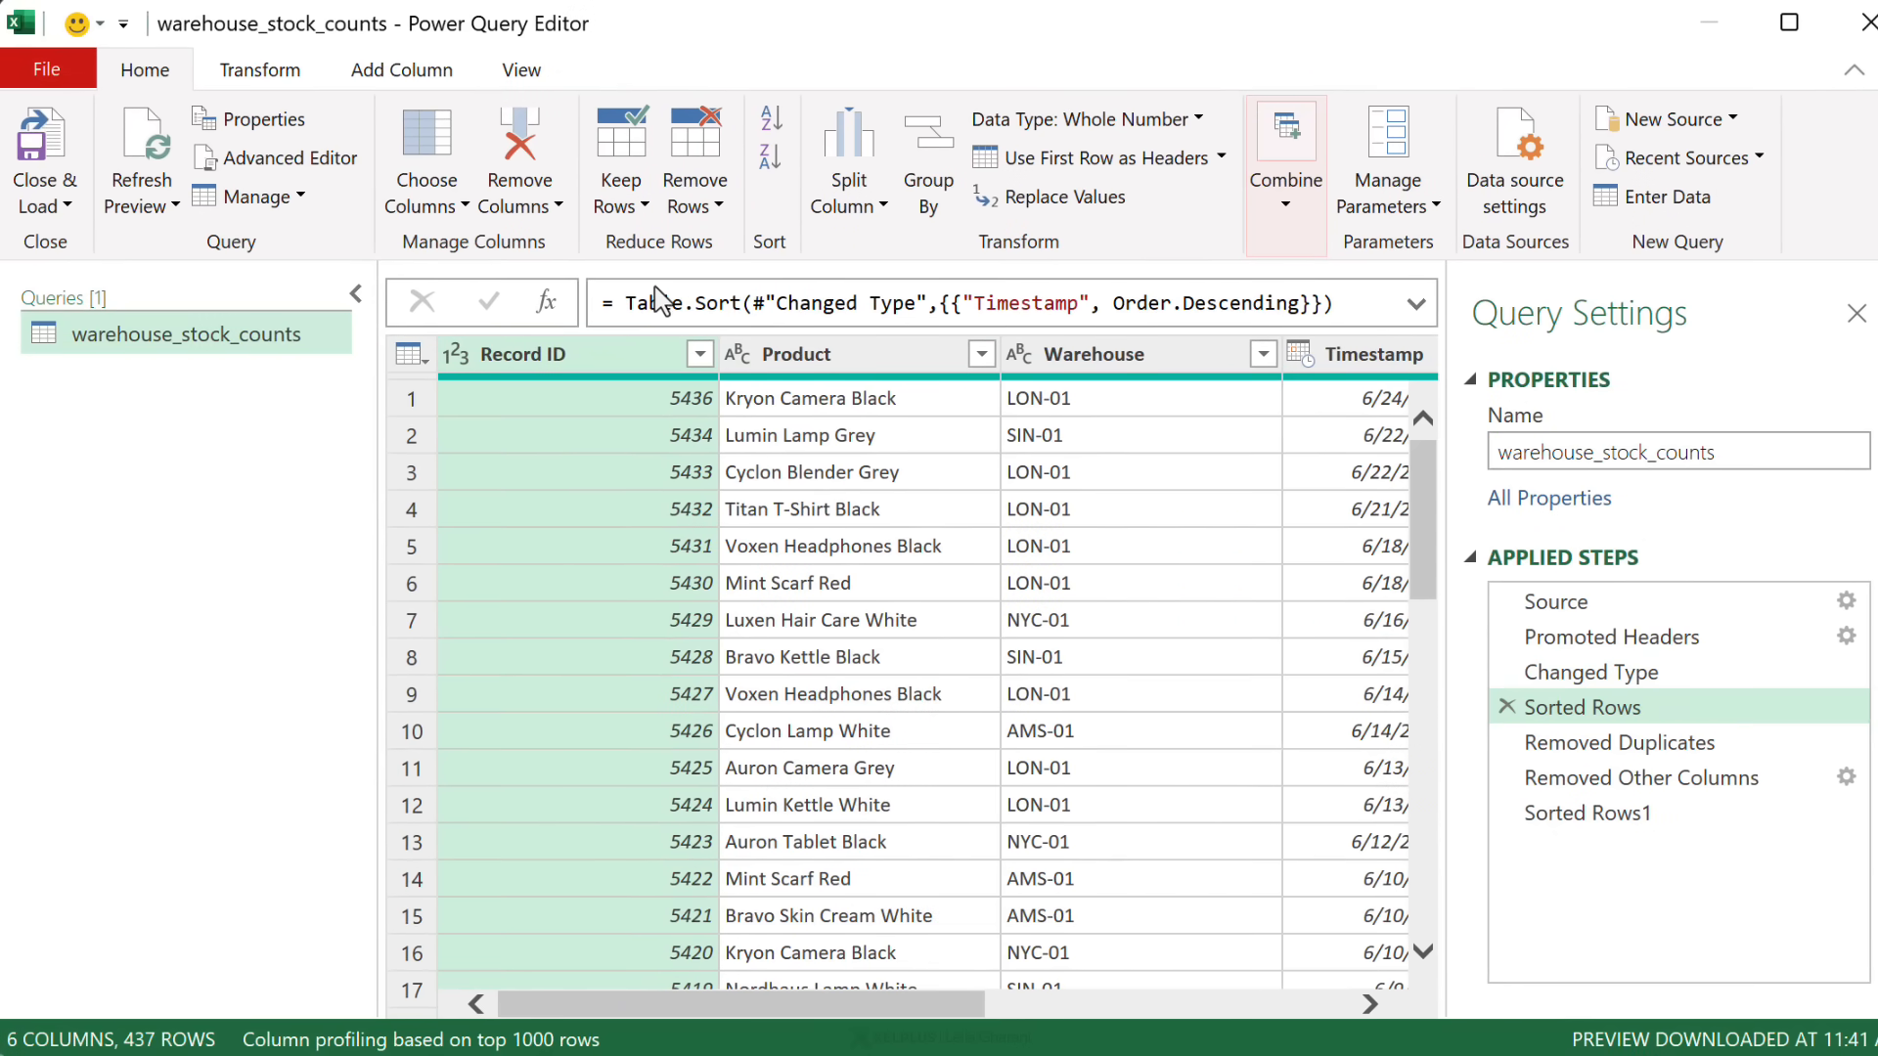
Switch the formula bar display off and back on
{"action": "left_click", "coordinate": [521, 71]}
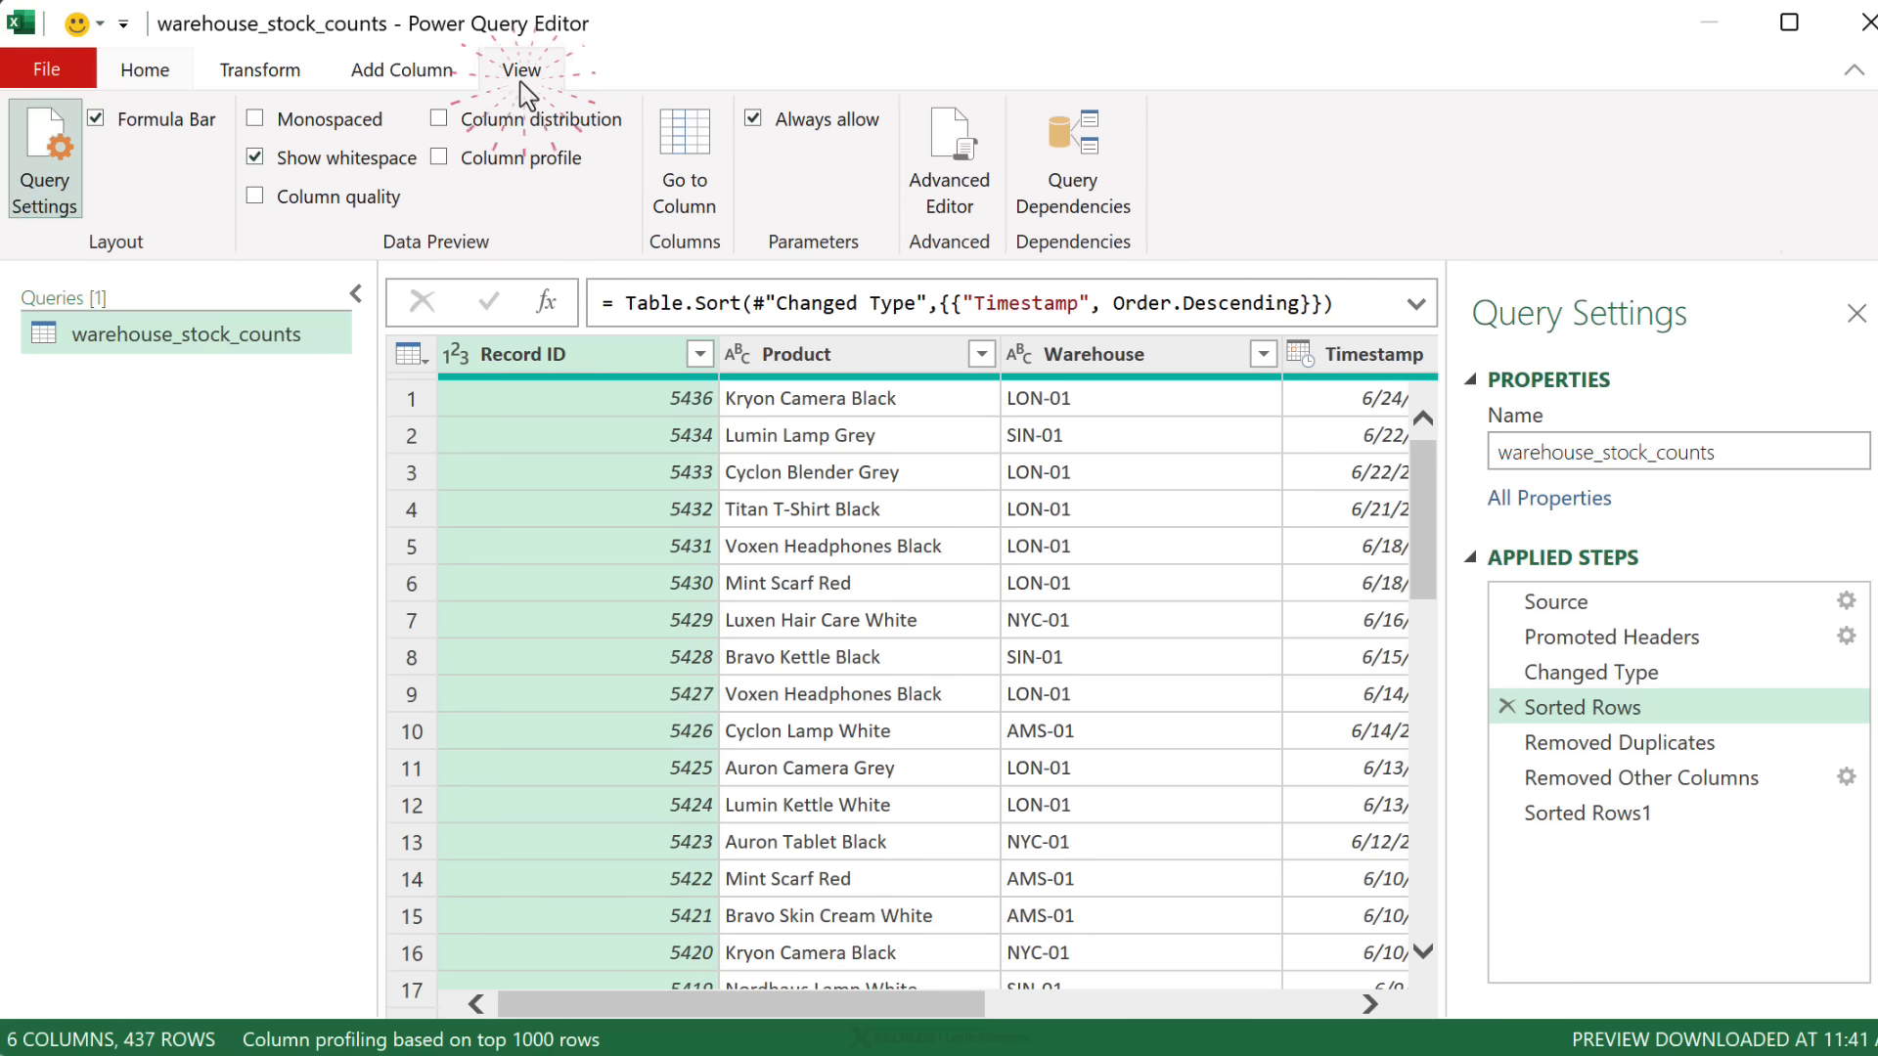
{"action": "left_click", "coordinate": [138, 121]}
{"action": "left_click", "coordinate": [147, 129]}
{"action": "left_click", "coordinate": [146, 67]}
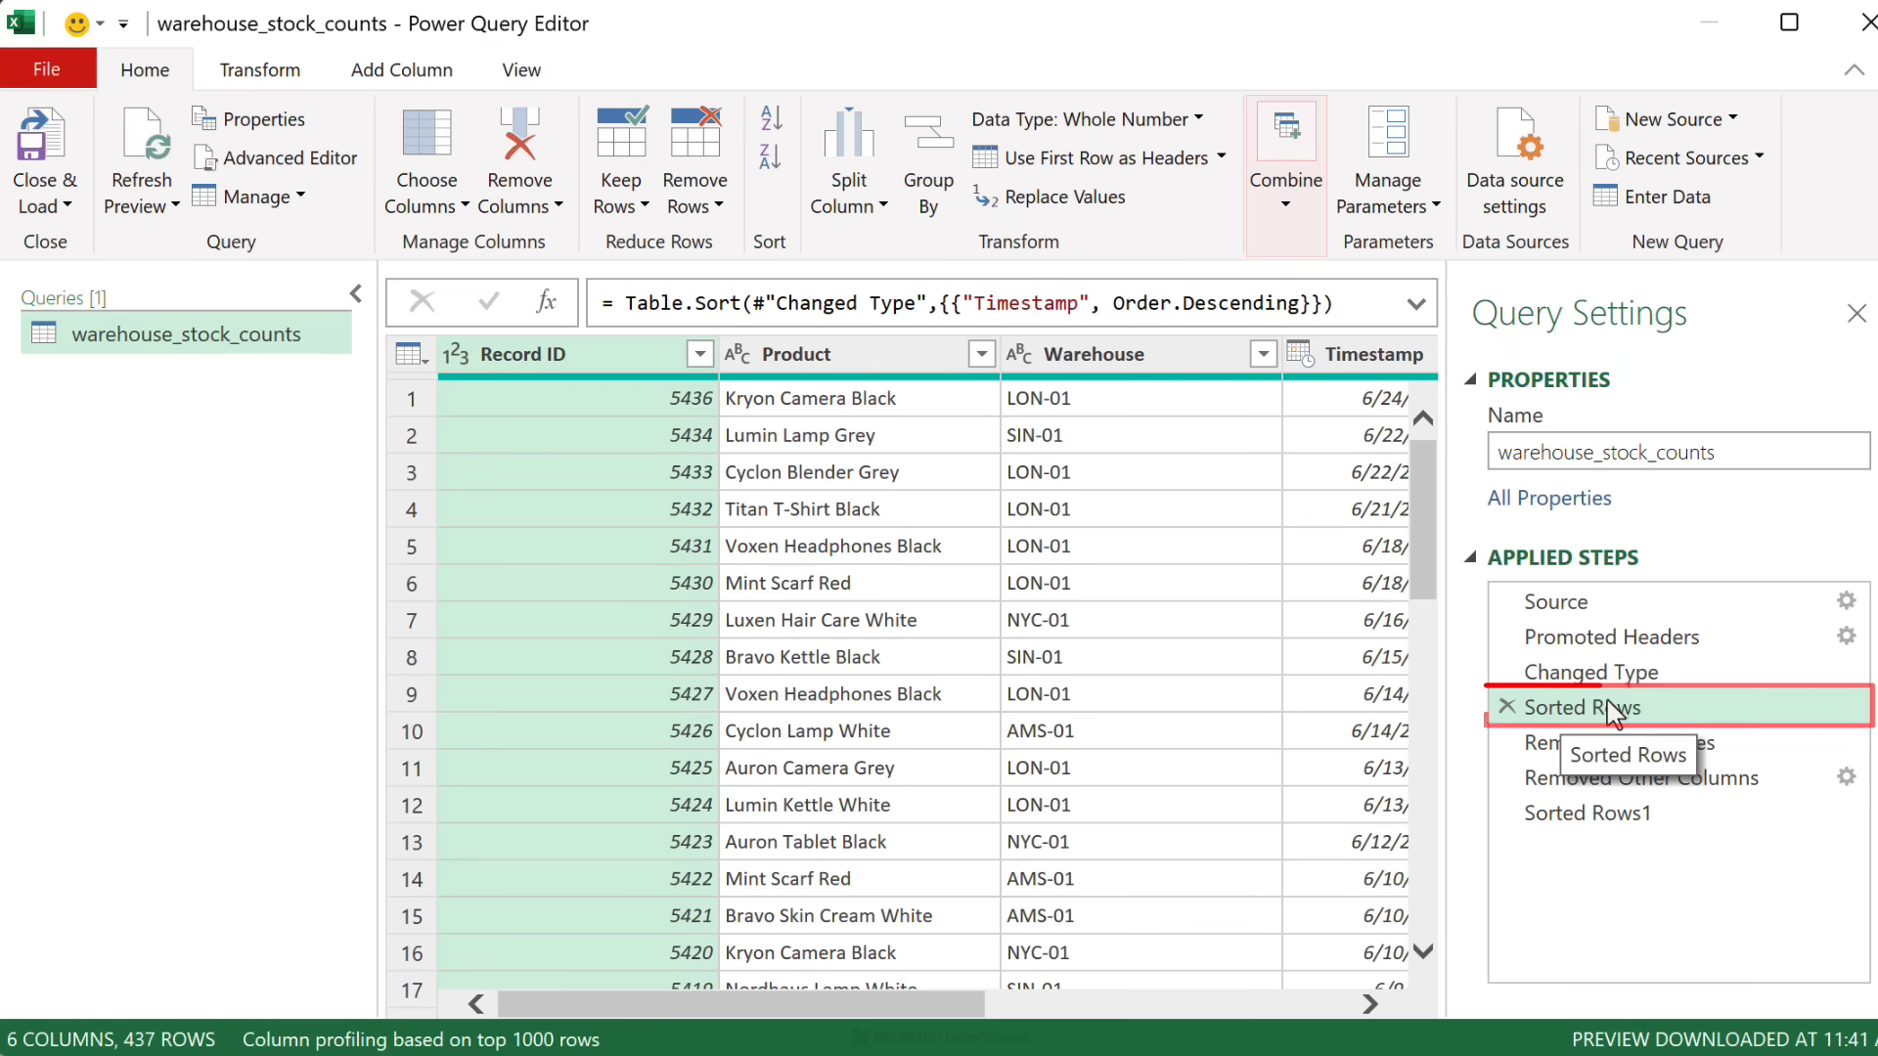
Wrap the Table.Sort expression of the Sorted Rows step in Table.Buffer( ), including its closing parenthesis
{"action": "left_click", "coordinate": [623, 303]}
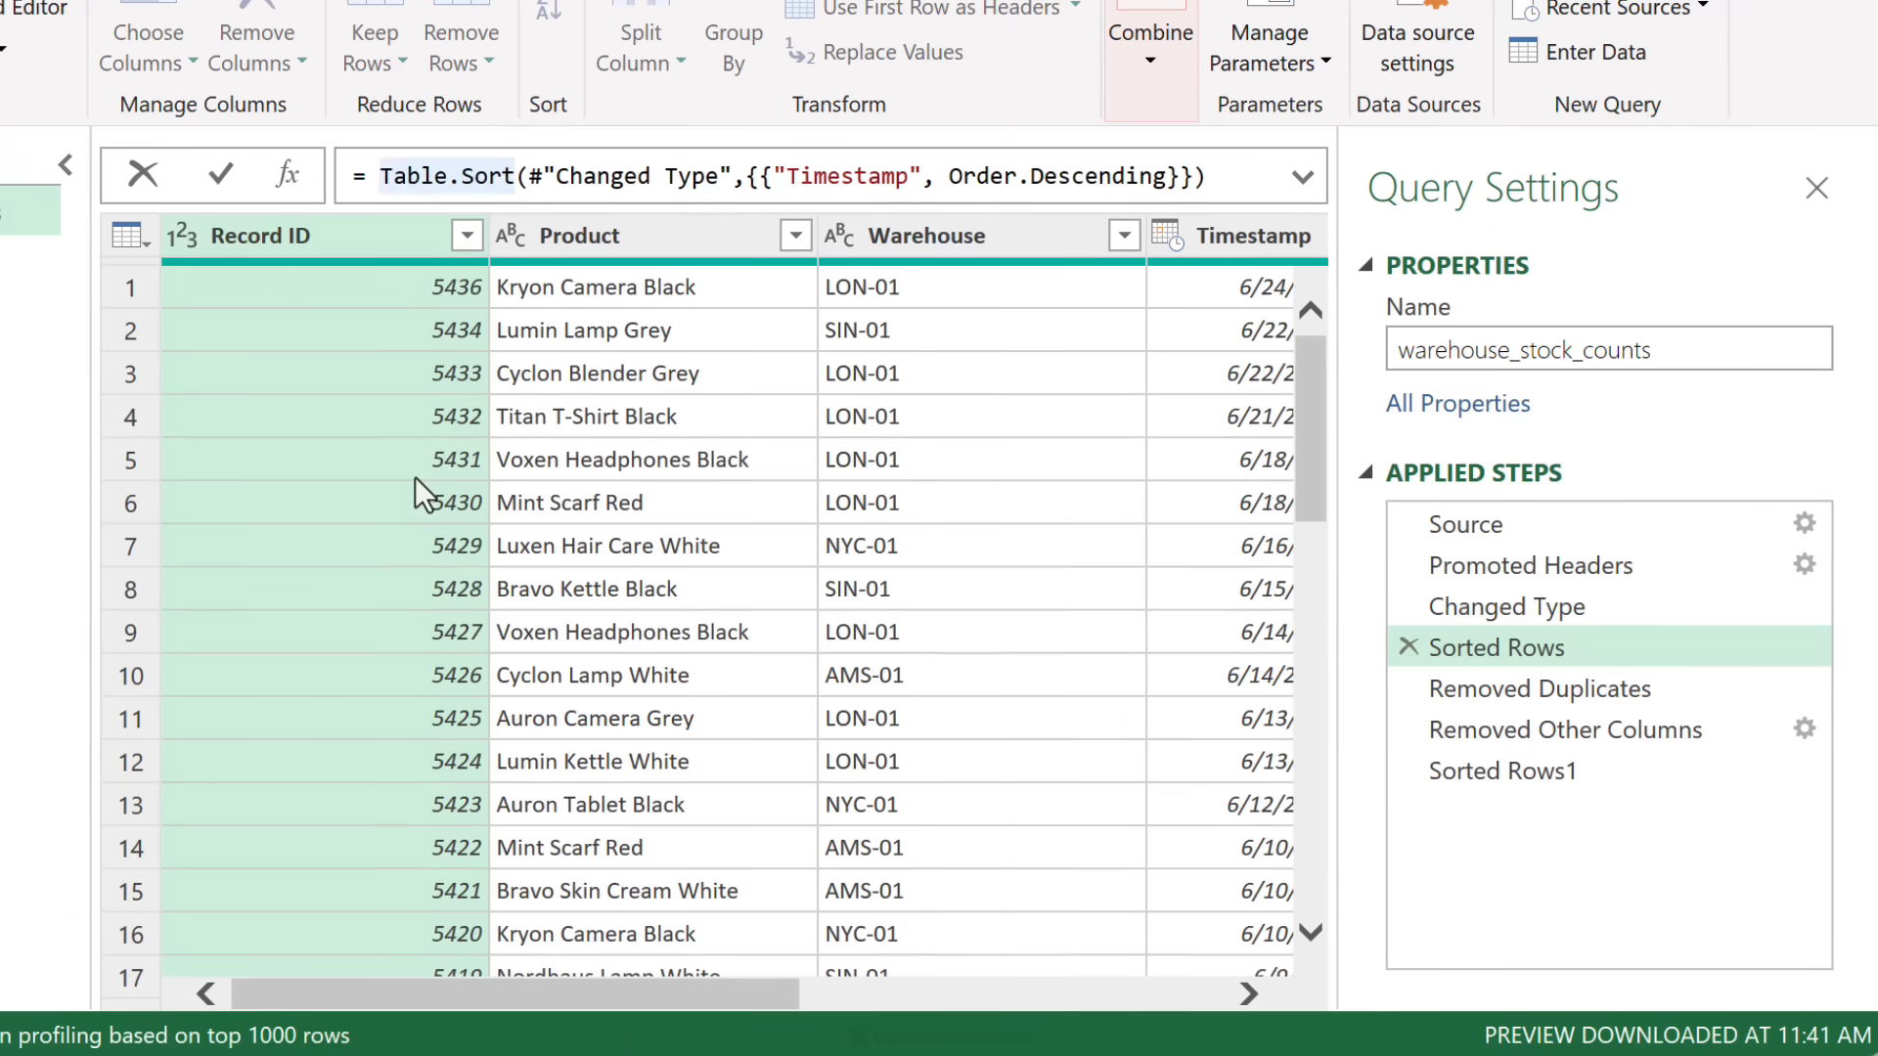
{"action": "type", "text": "Tab"}
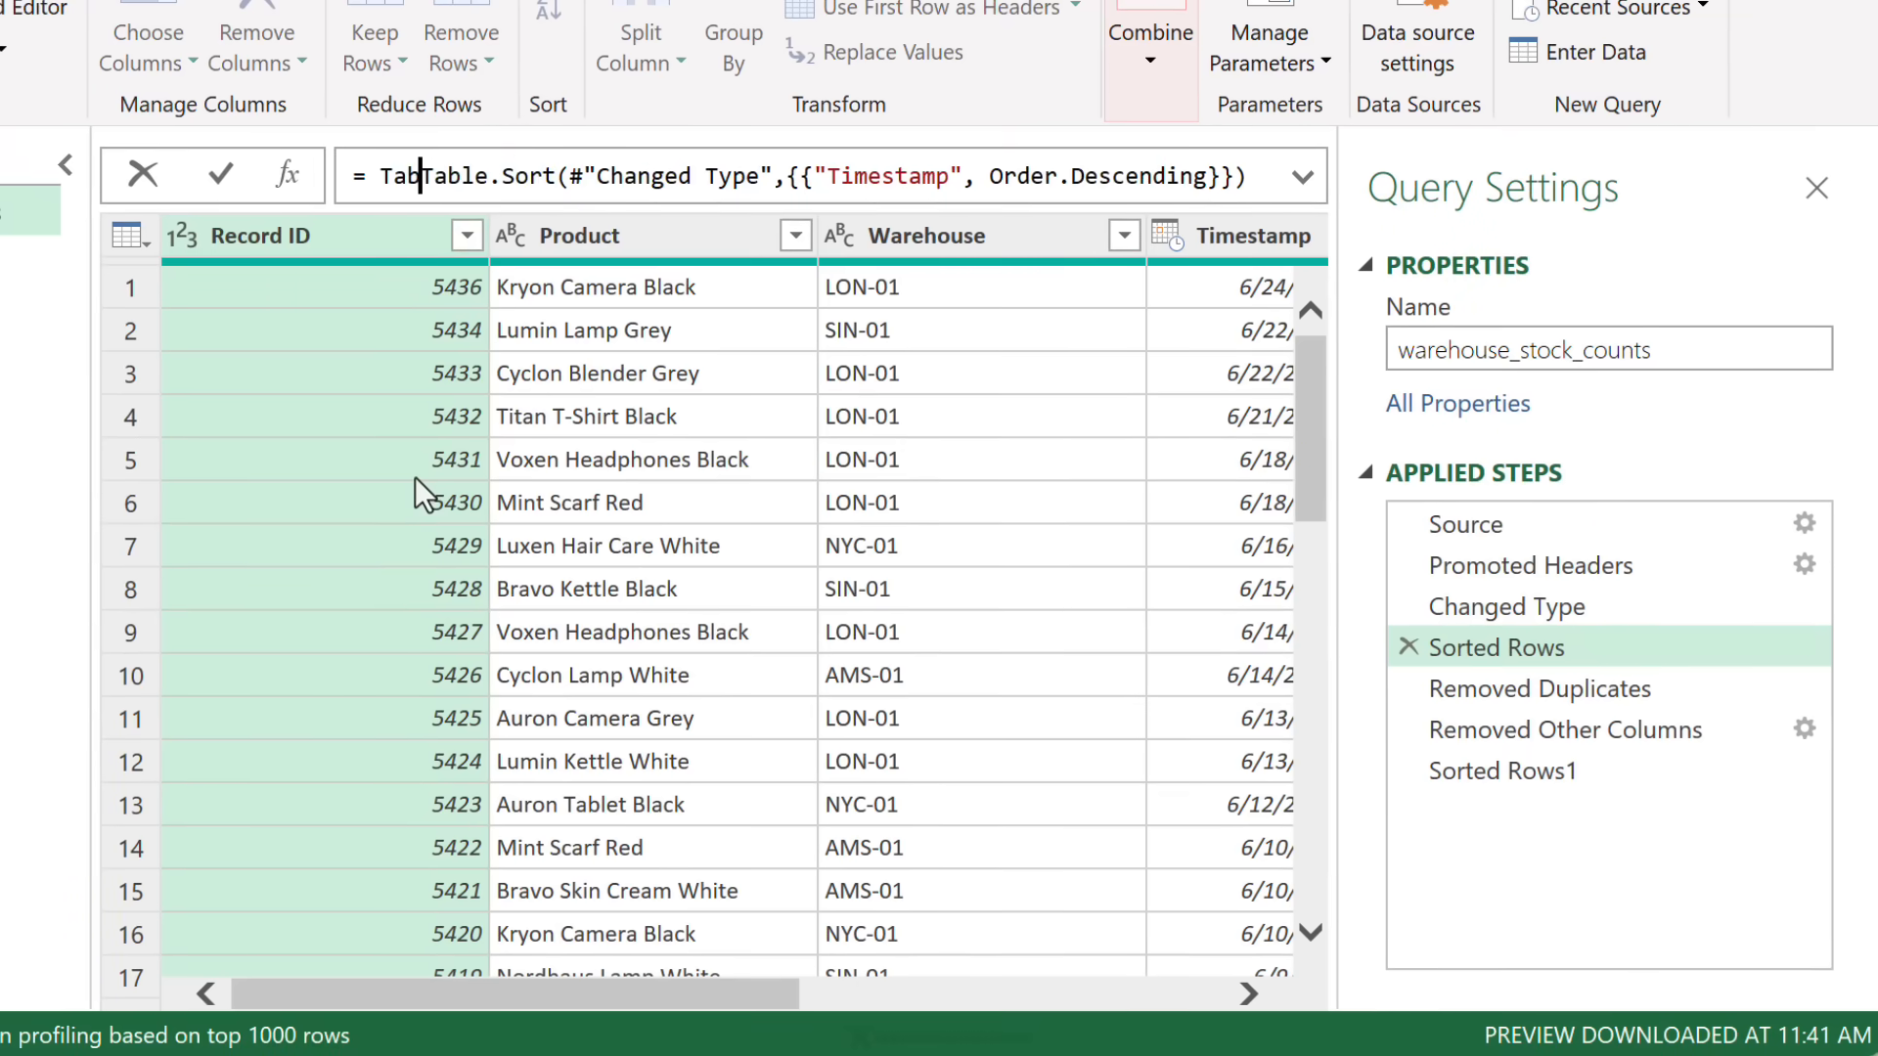
{"action": "type", "text": "le.Bu"}
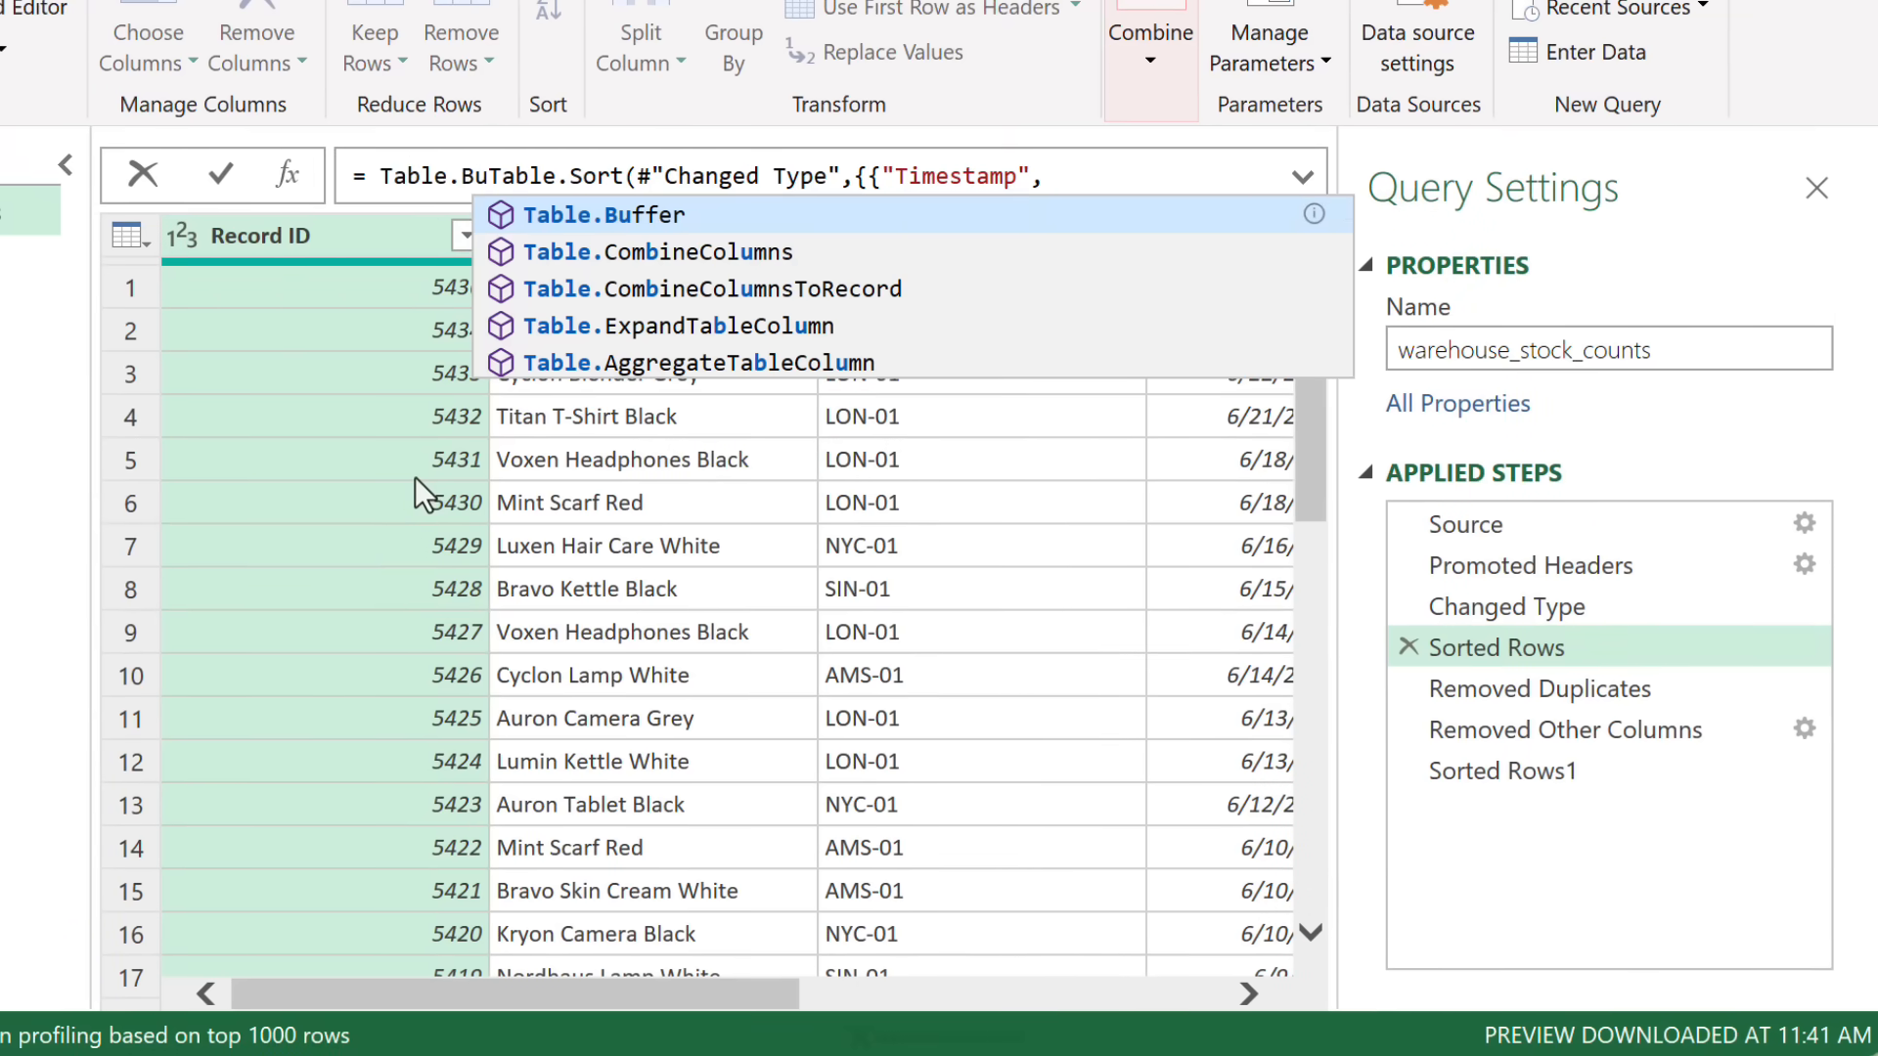
{"action": "type", "text": "ffer("}
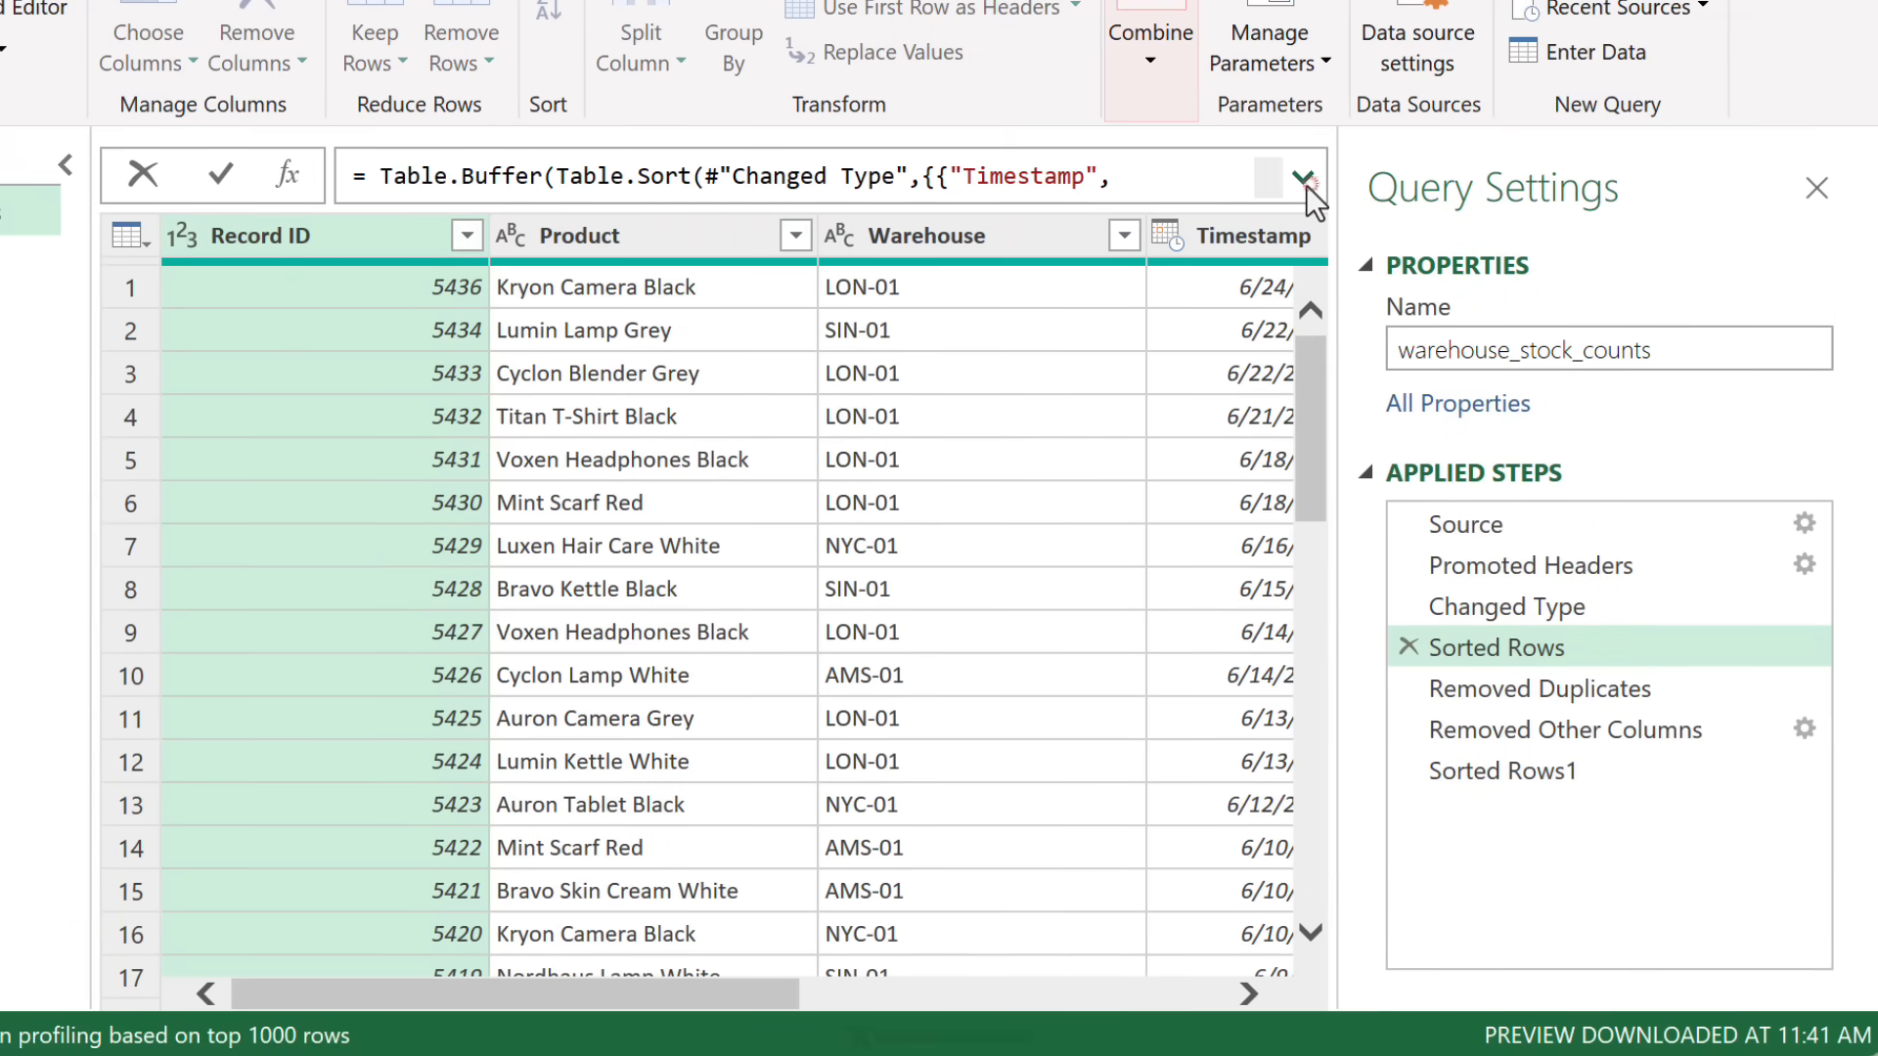
{"action": "left_click", "coordinate": [1304, 179]}
{"action": "left_click", "coordinate": [827, 232]}
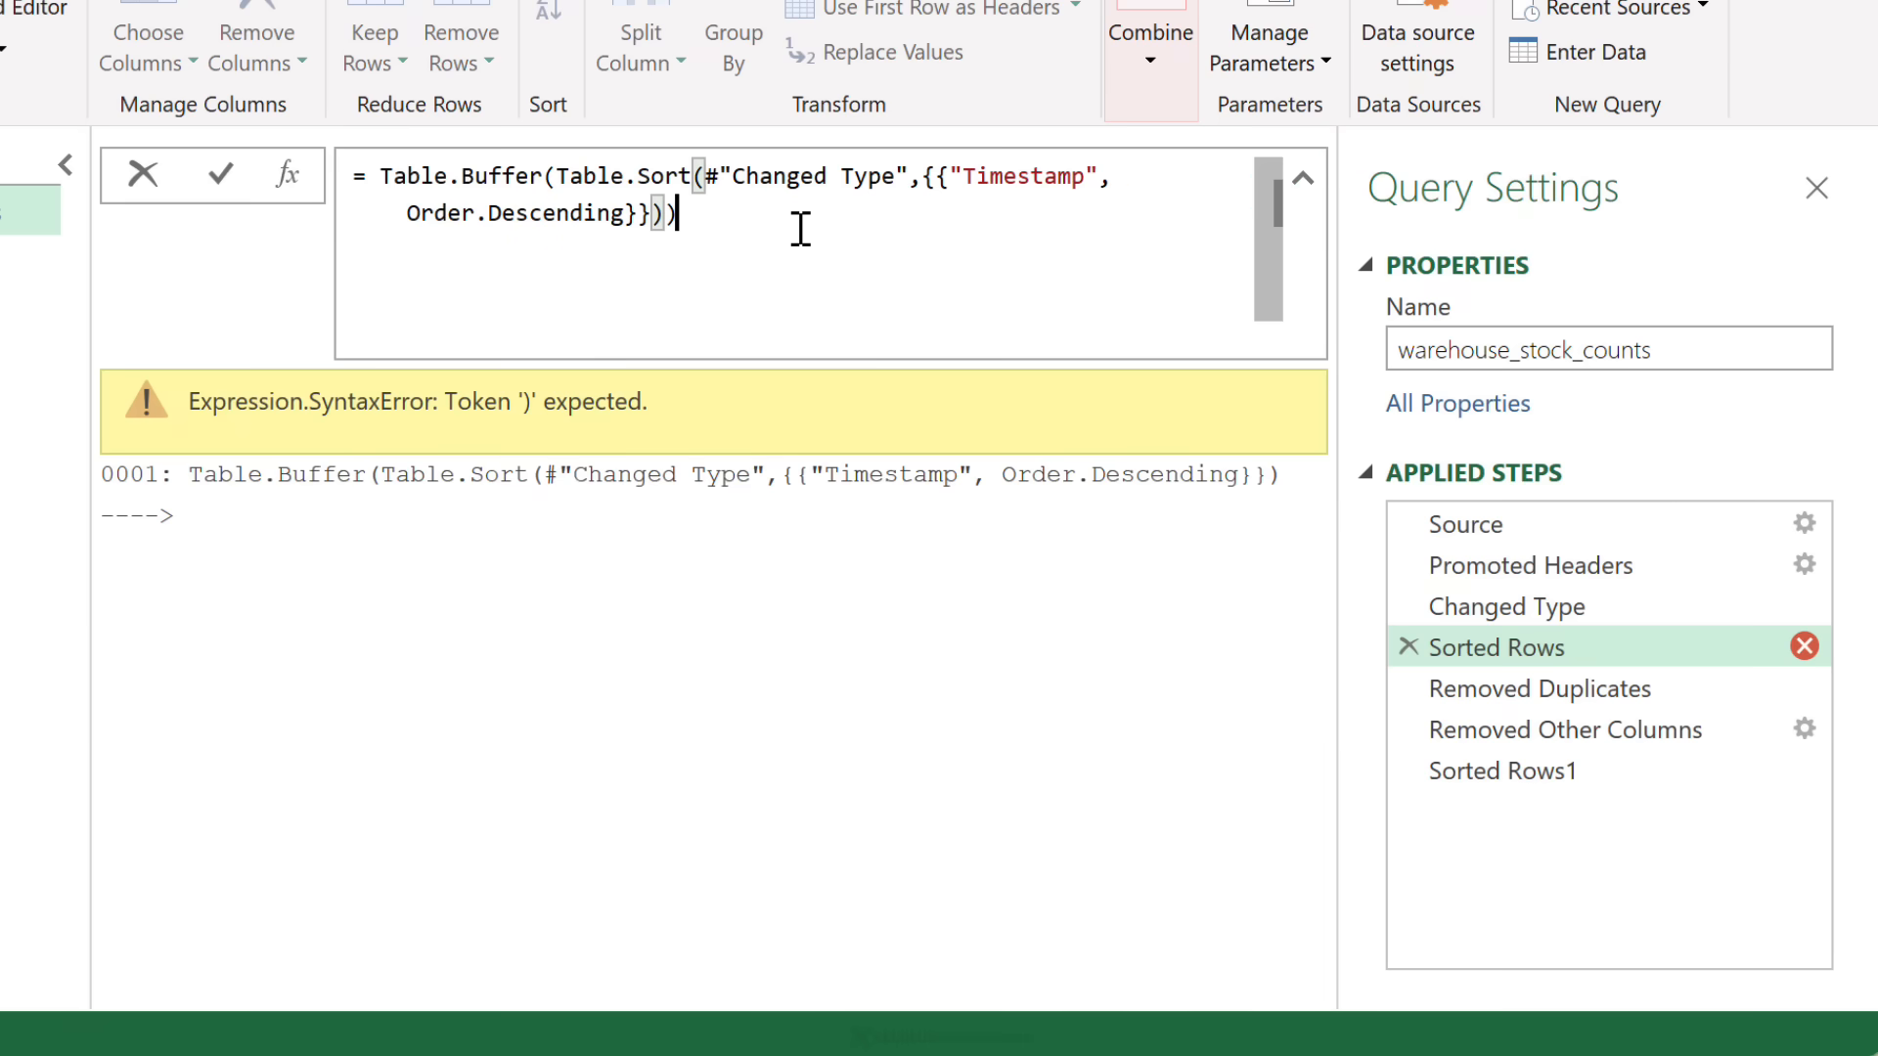
{"action": "type", "text": ")"}
{"action": "key", "text": "Return"}
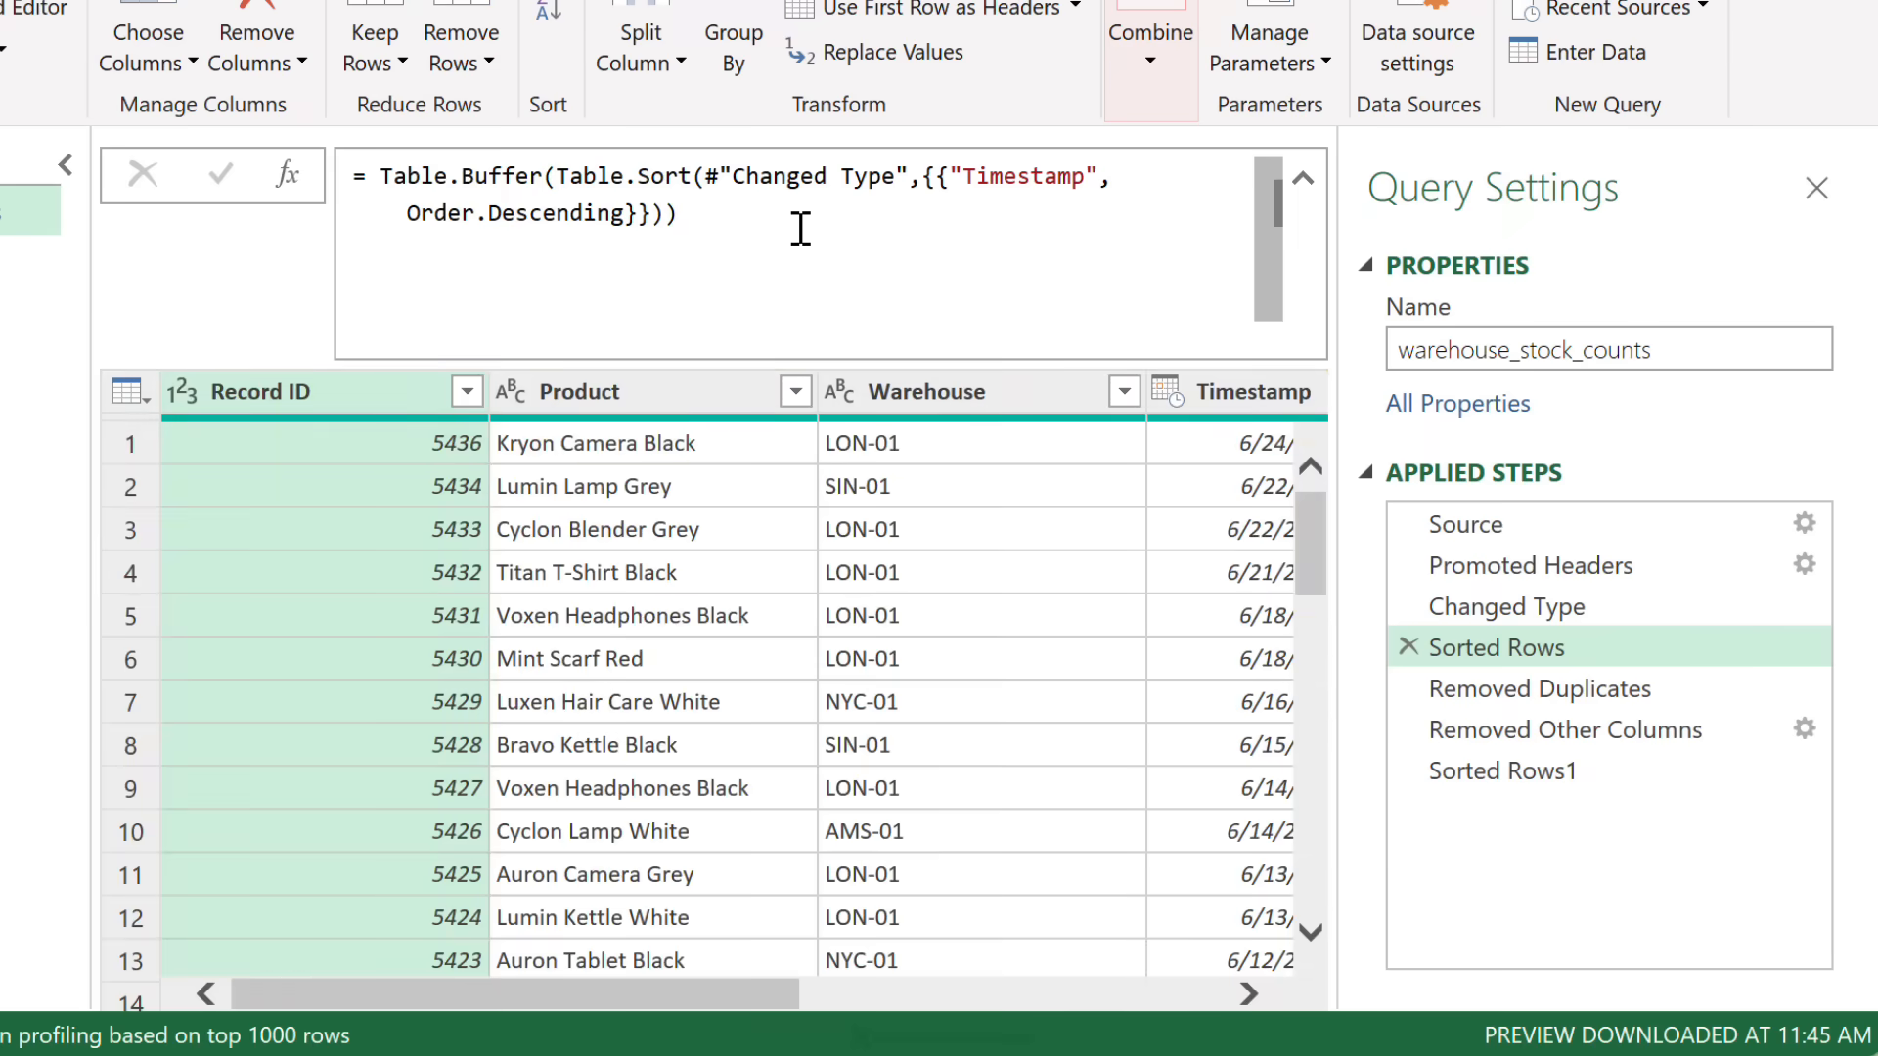